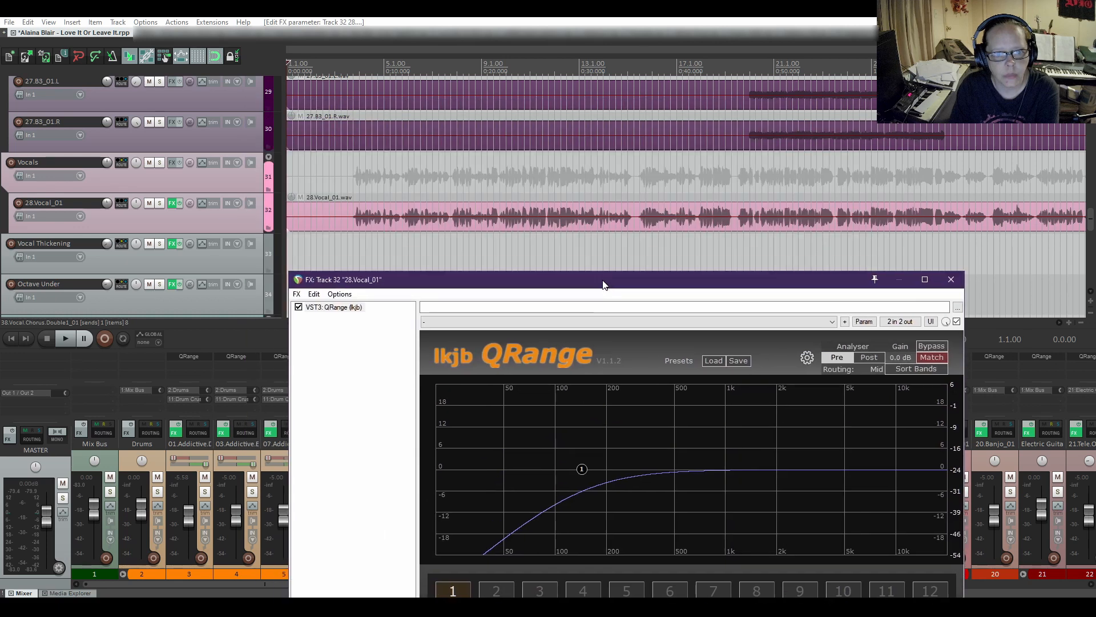
Play the song from the 28.Vocal_01 entry and from further spots up to 17.4.00 while watching QRange, and close the FX window.
{"action": "left_click", "coordinate": [351, 227]}
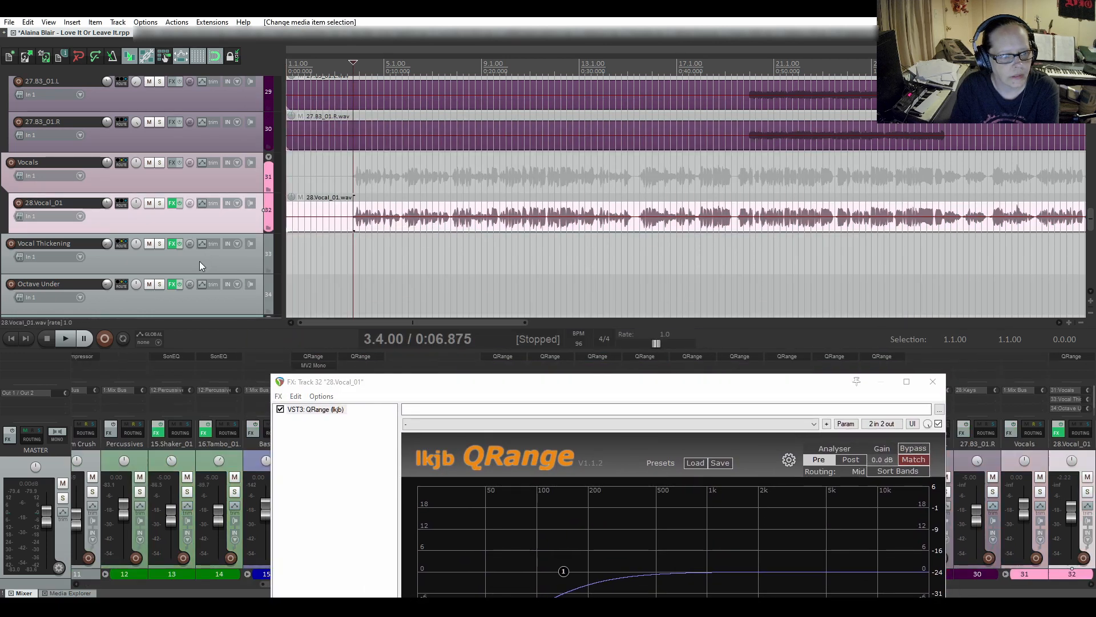
{"action": "left_click", "coordinate": [63, 340]}
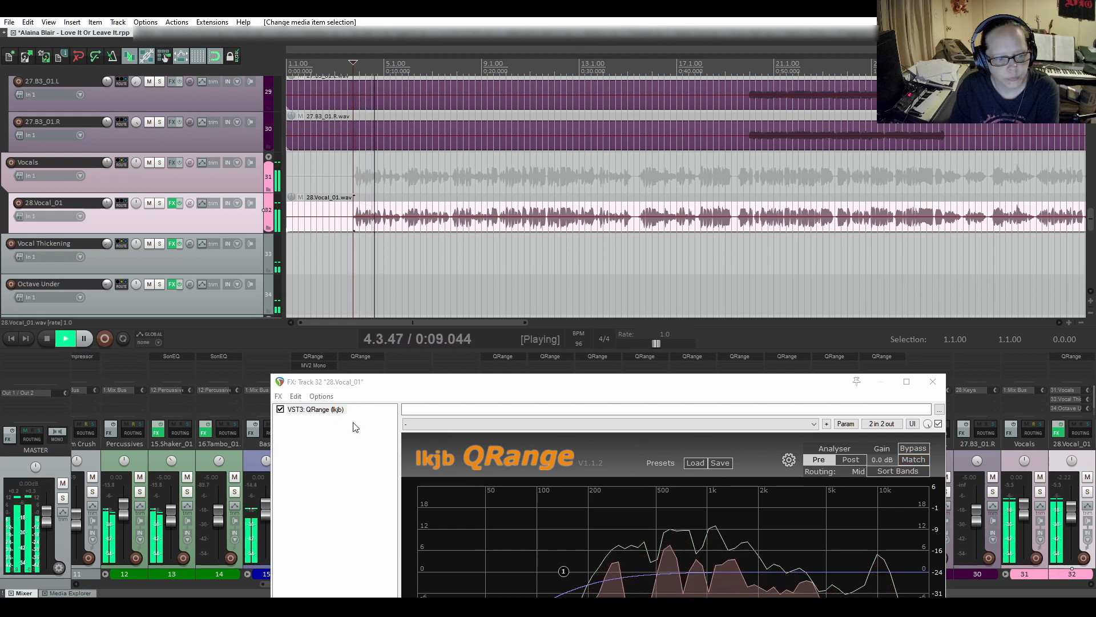
{"action": "left_click", "coordinate": [392, 388]}
{"action": "left_click_drag", "start_coordinate": [391, 387], "coordinate": [318, 274]}
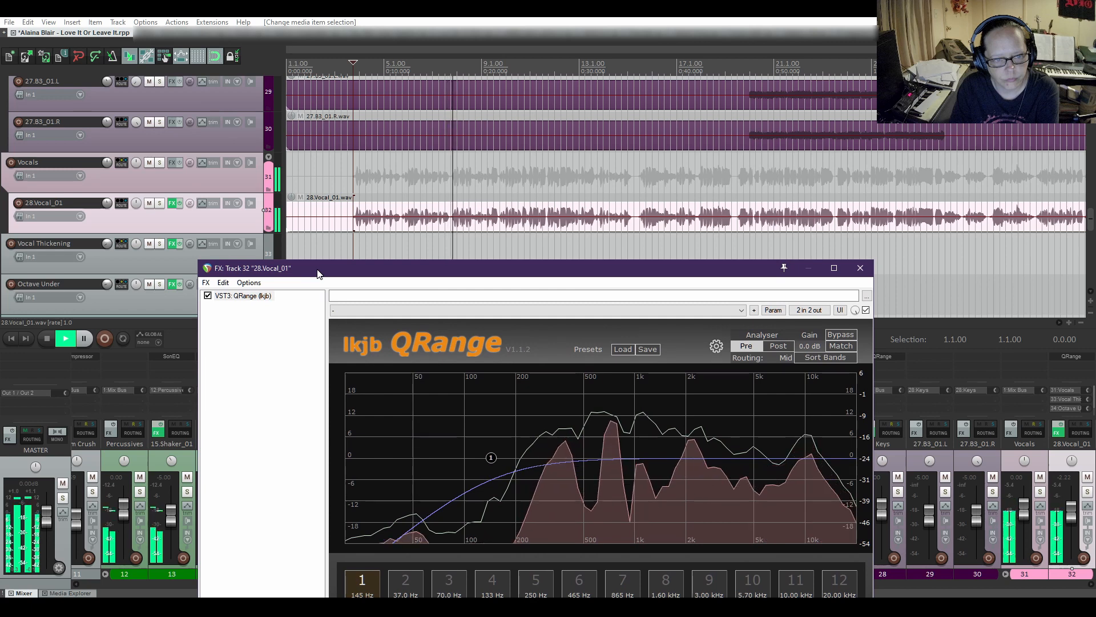
{"action": "left_click", "coordinate": [638, 192]}
{"action": "left_click", "coordinate": [637, 192]}
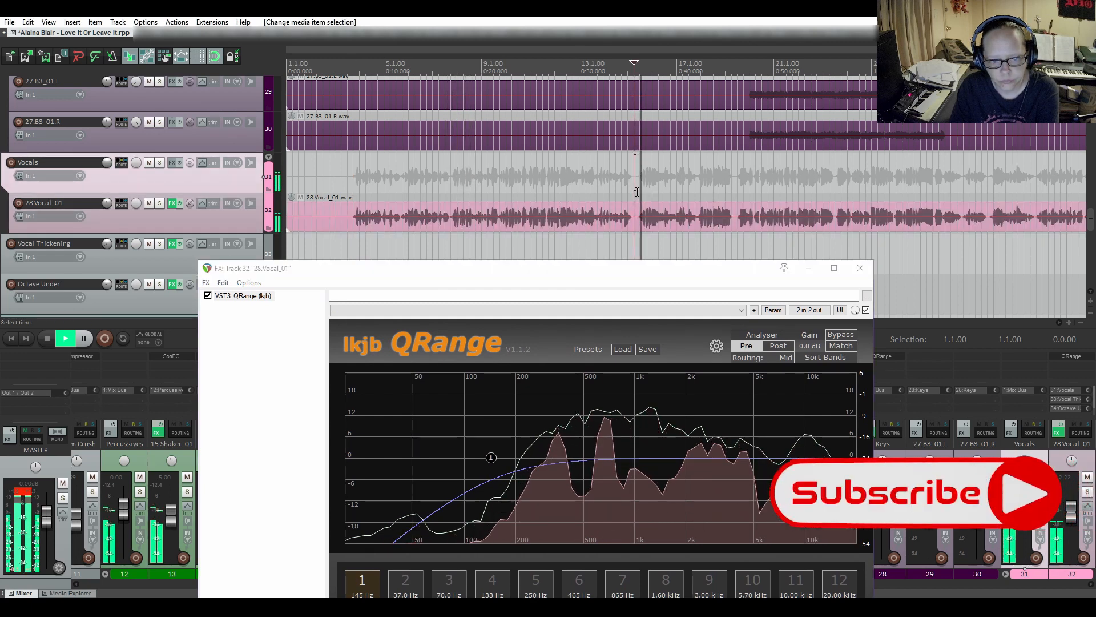
{"action": "left_click", "coordinate": [697, 195]}
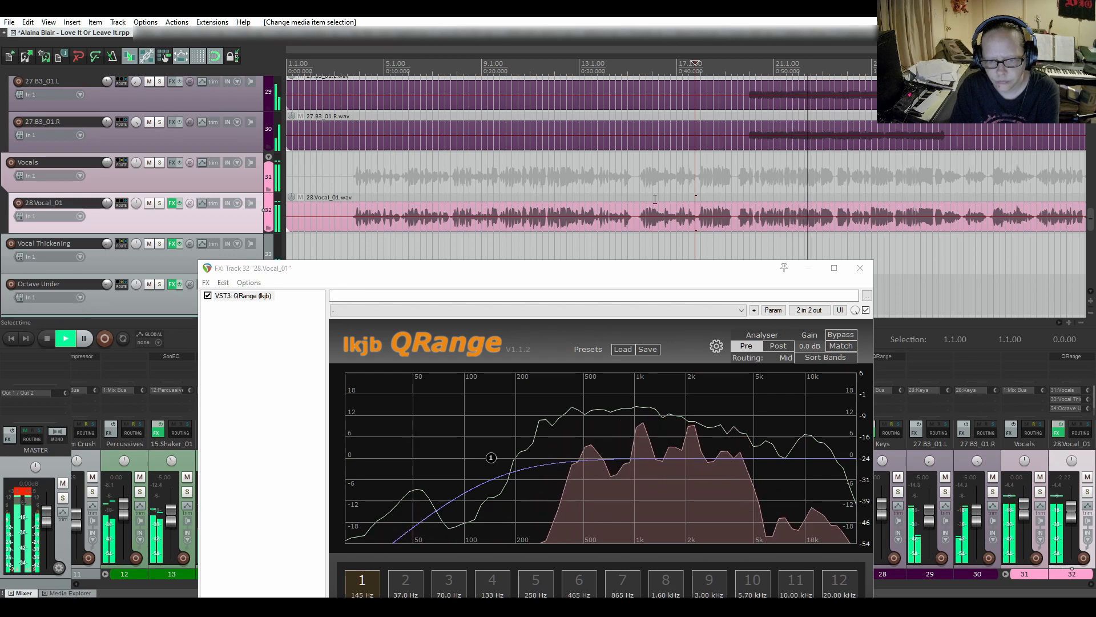
{"action": "left_click", "coordinate": [50, 341]}
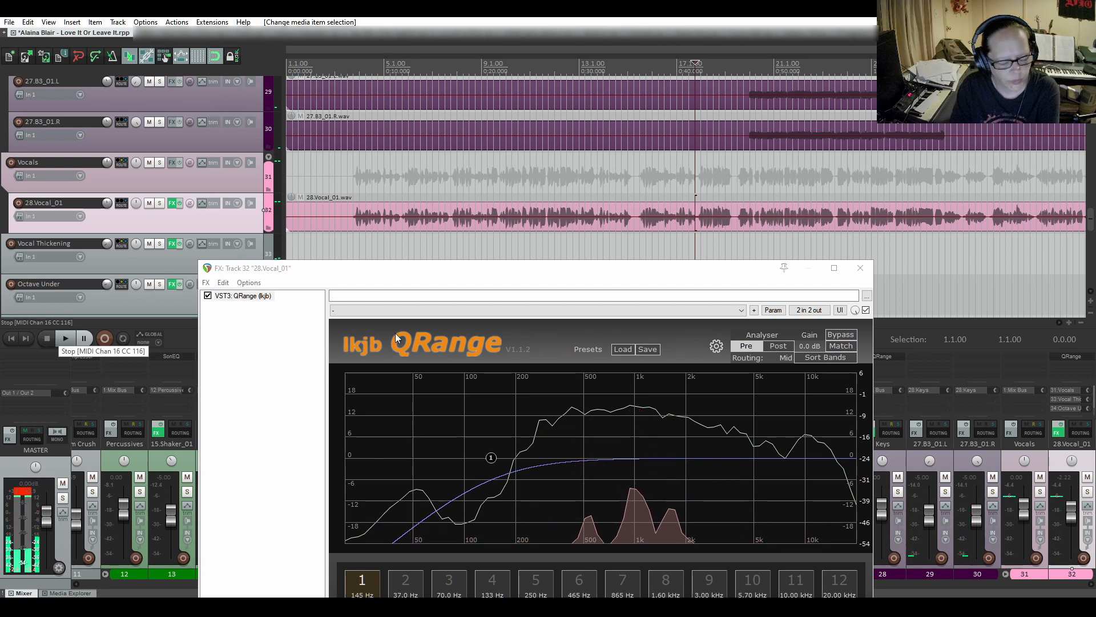
{"action": "left_click", "coordinate": [861, 269]}
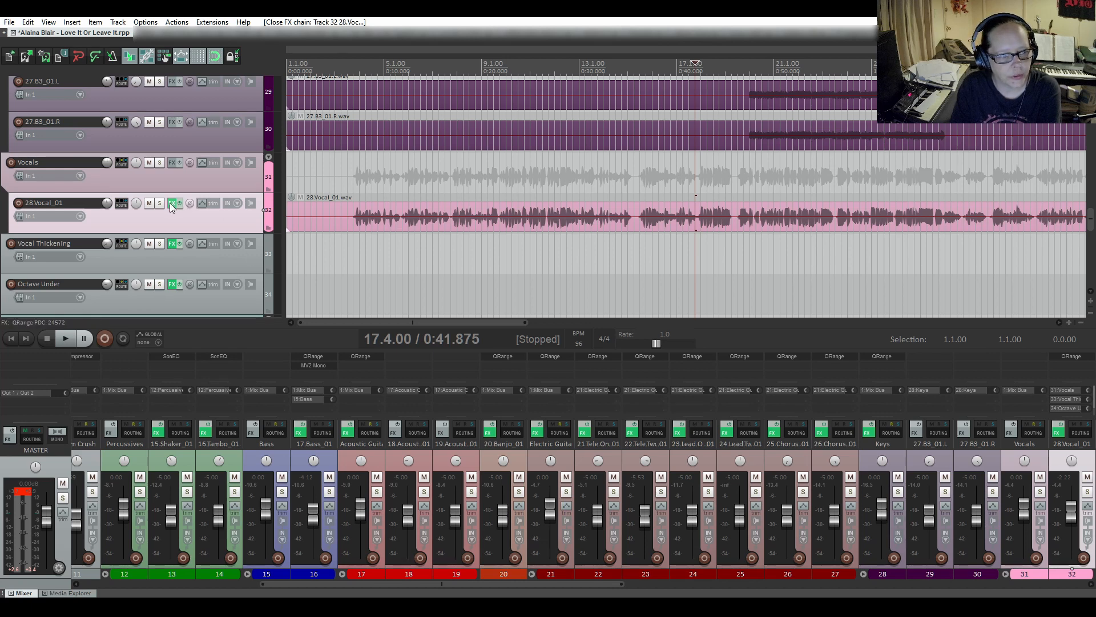
Set the edit cursor at the vocal's start, 3.4.00, and open the FX chain of 28.Vocal_01.
{"action": "left_click", "coordinate": [355, 222]}
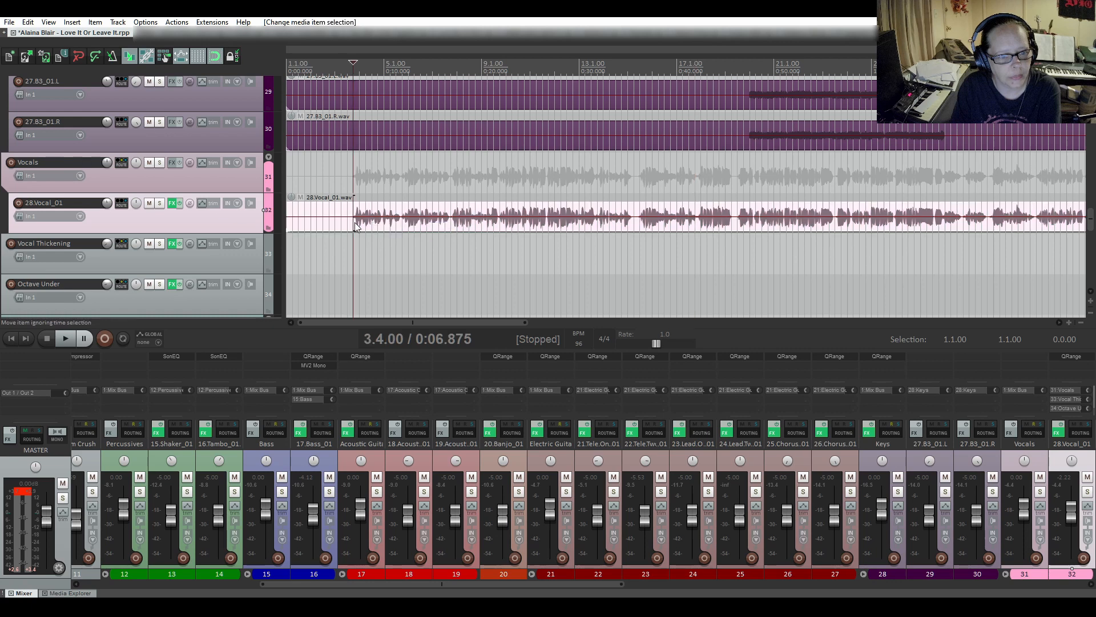
{"action": "left_click", "coordinate": [171, 204]}
{"action": "left_click_drag", "start_coordinate": [432, 268], "coordinate": [518, 107]}
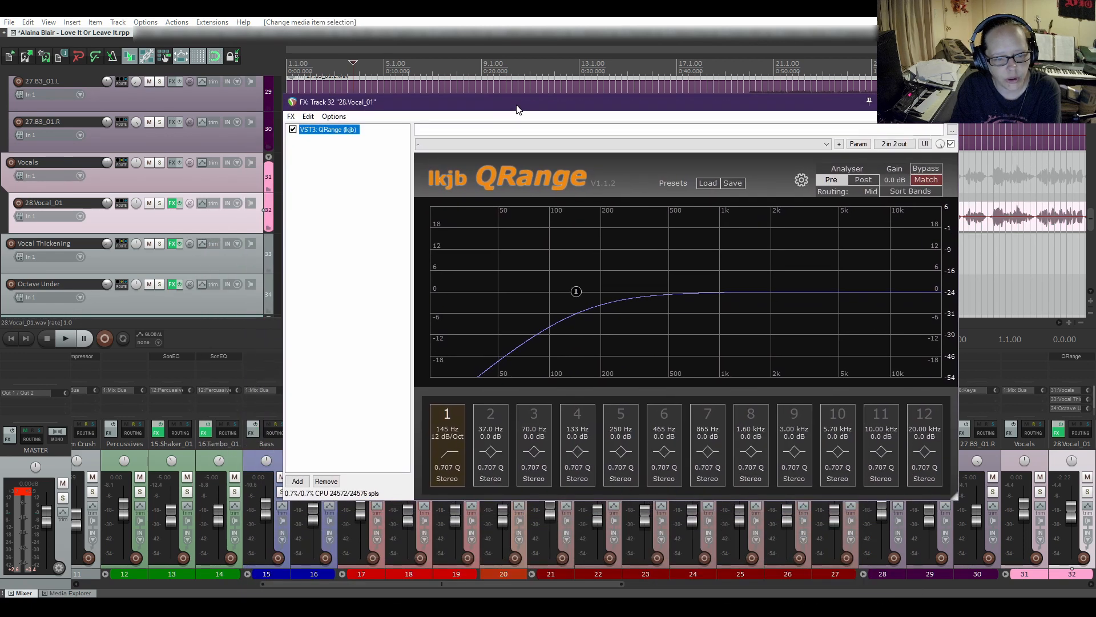
Add VST: Smasher (Pulsar) from the Compressor folder to the 28.Vocal_01 FX chain after QRange.
{"action": "left_click", "coordinate": [294, 481]}
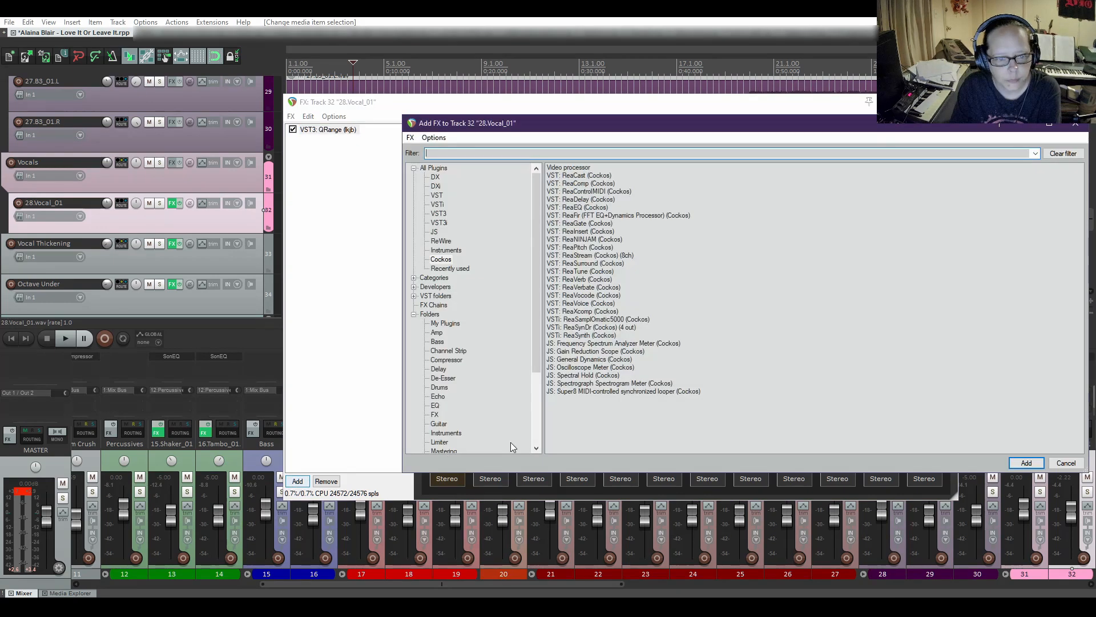
{"action": "scroll", "coordinate": [537, 287], "scroll_direction": "down", "scroll_amount": 2}
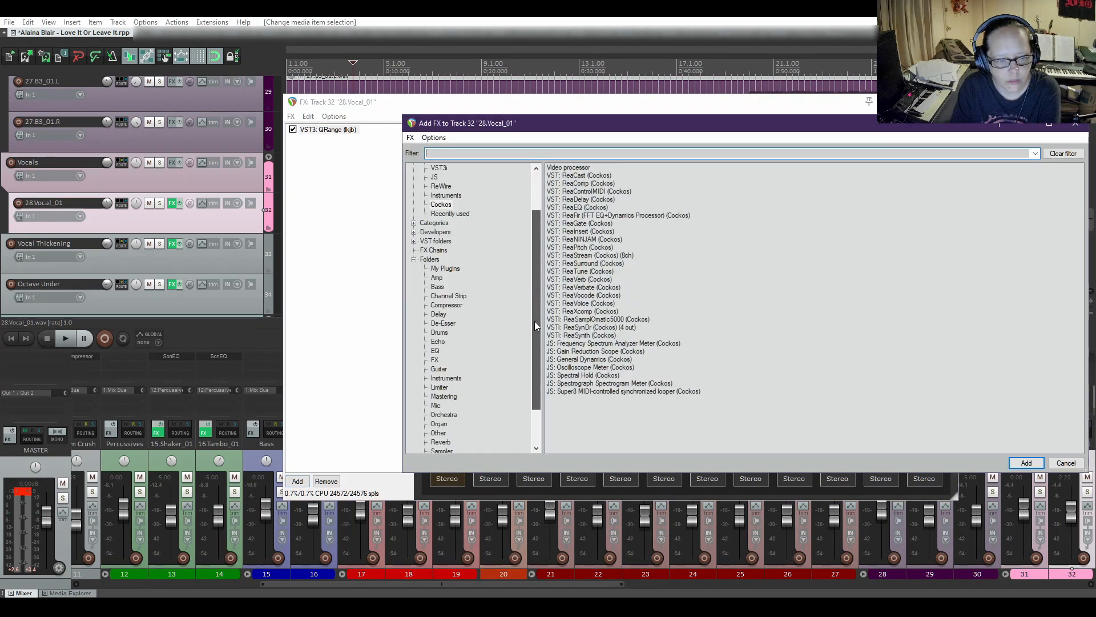
{"action": "left_click", "coordinate": [456, 307]}
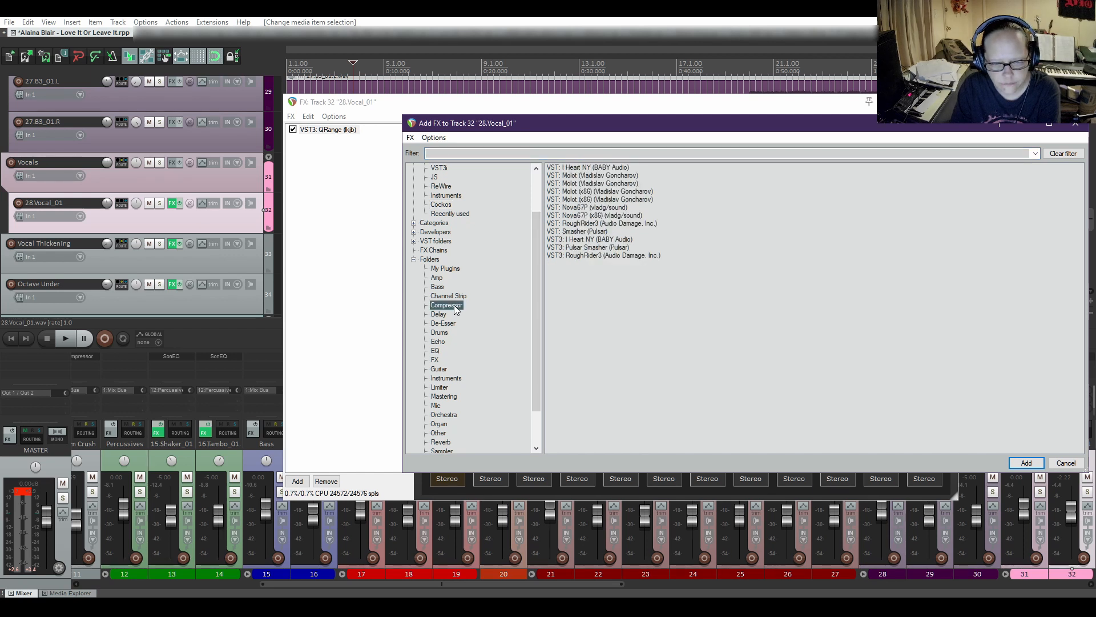
{"action": "left_click", "coordinate": [575, 233]}
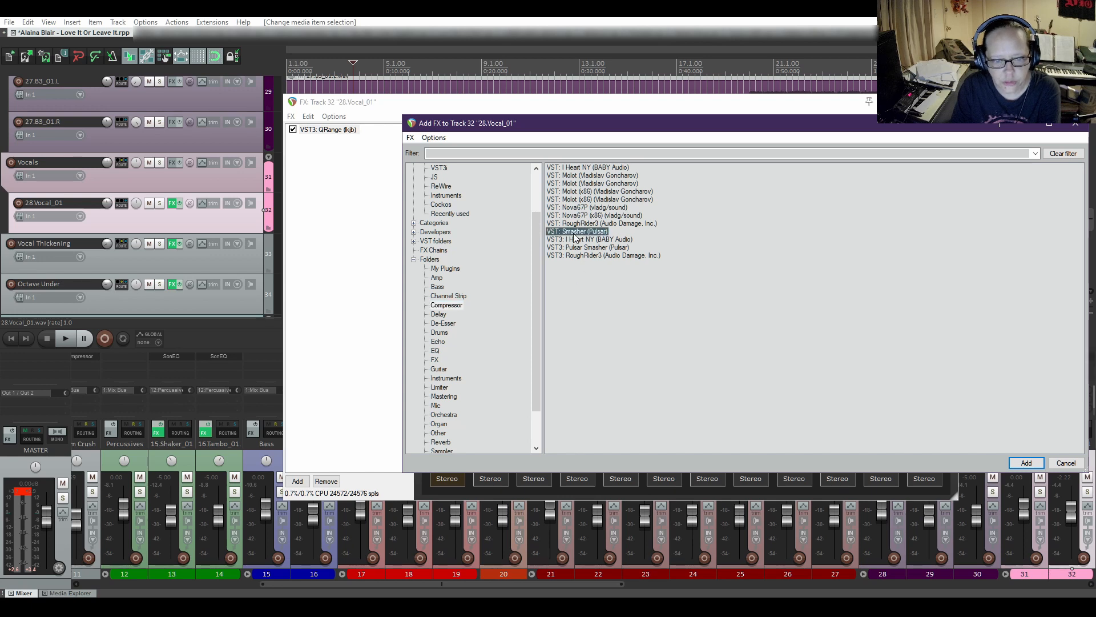
{"action": "double_click", "coordinate": [574, 233]}
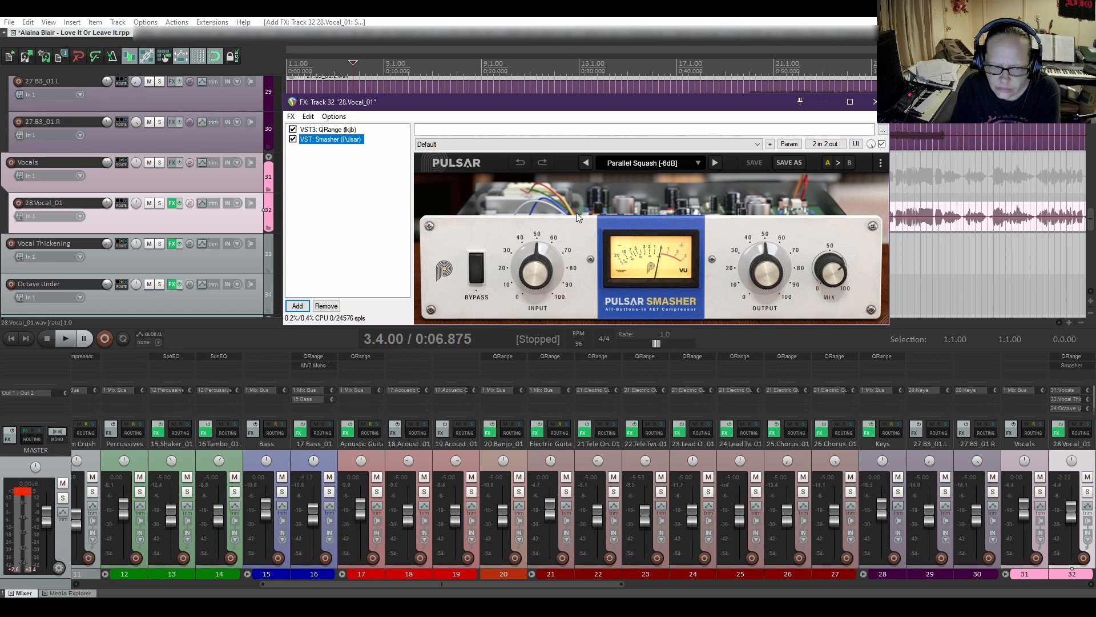
Check Smasher's options and factory presets, and remove the plugin from the 28.Vocal_01 FX chain.
{"action": "left_click", "coordinate": [699, 162]}
{"action": "left_click", "coordinate": [699, 163]}
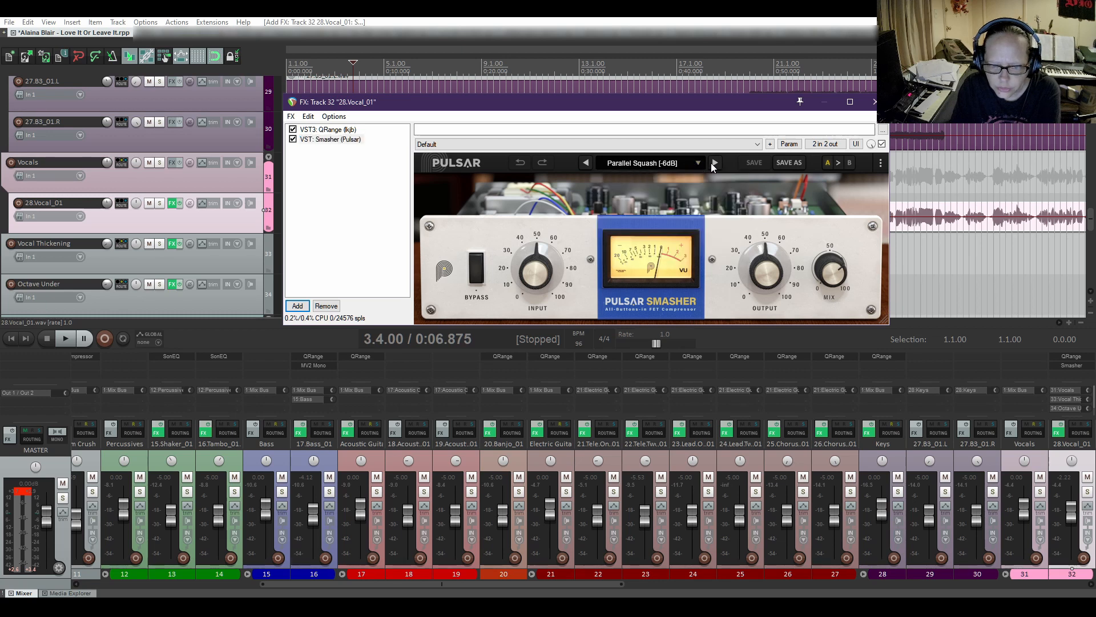
{"action": "left_click", "coordinate": [881, 164]}
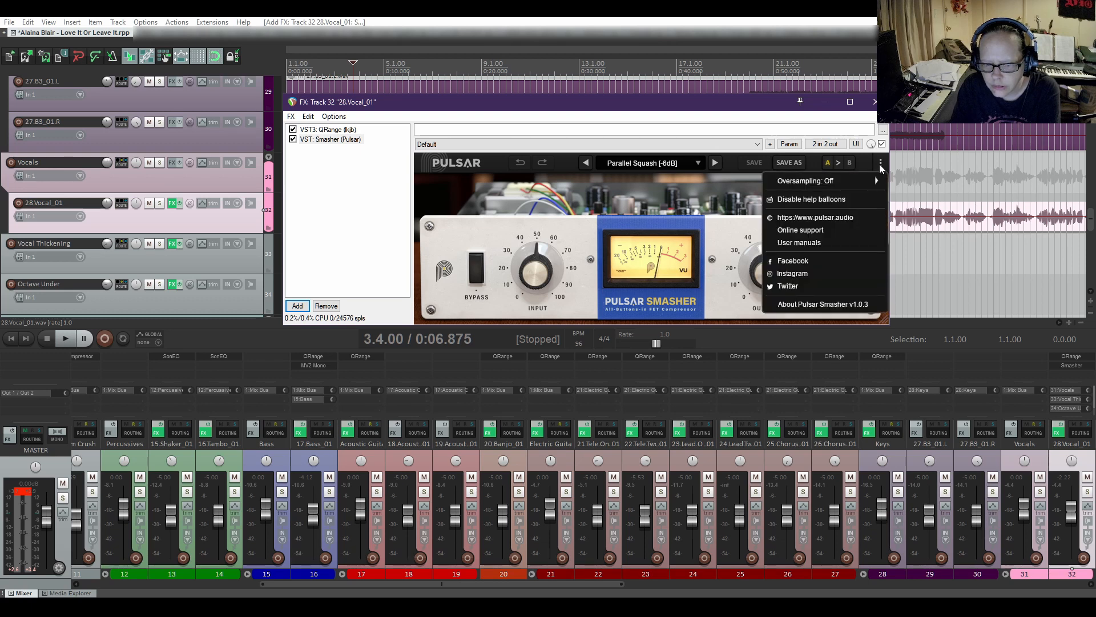
{"action": "left_click", "coordinate": [880, 164]}
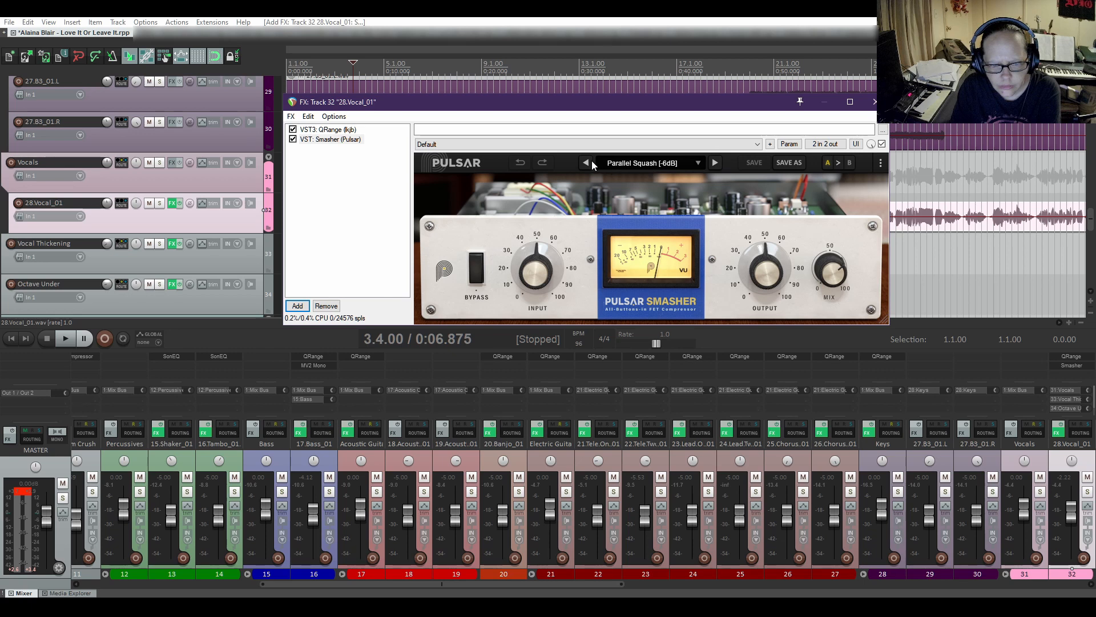
{"action": "left_click", "coordinate": [699, 164]}
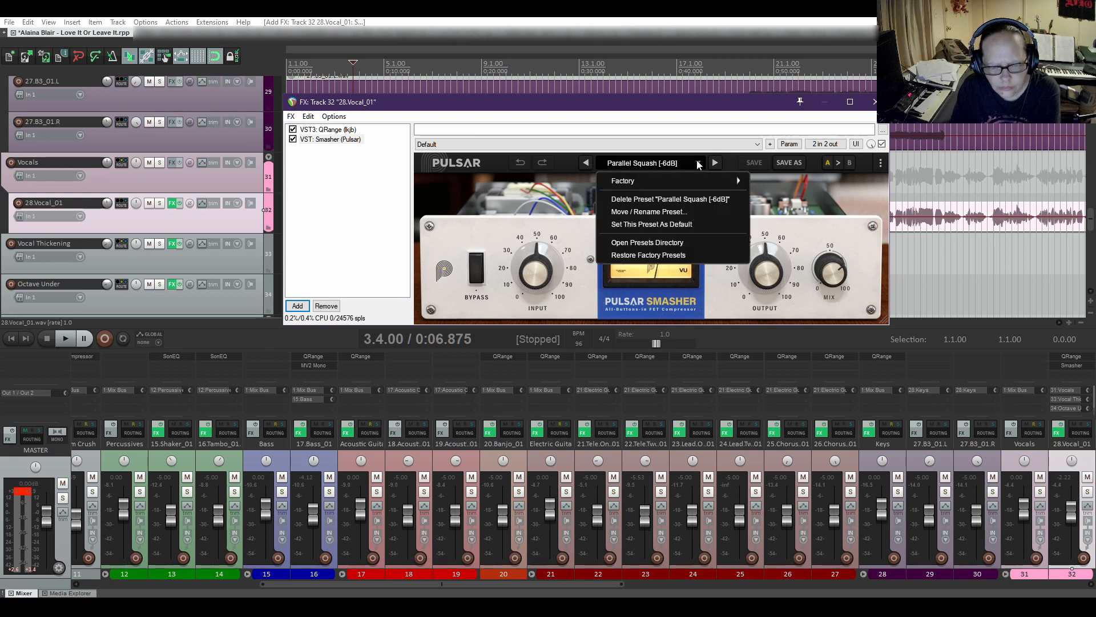
{"action": "mouse_move", "coordinate": [694, 180]}
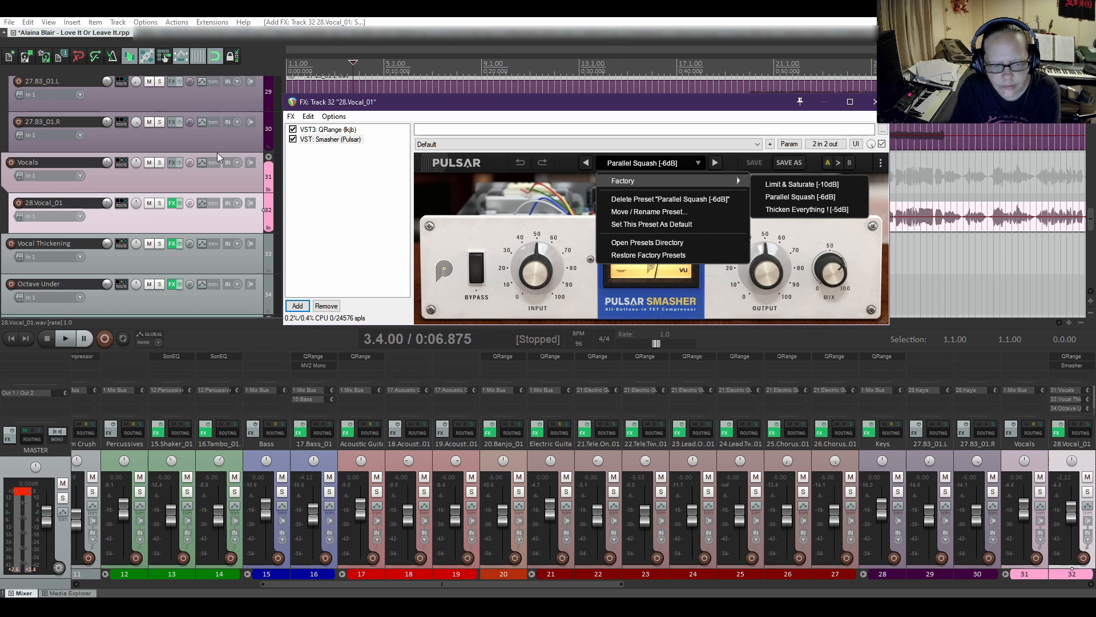
{"action": "left_click", "coordinate": [331, 139]}
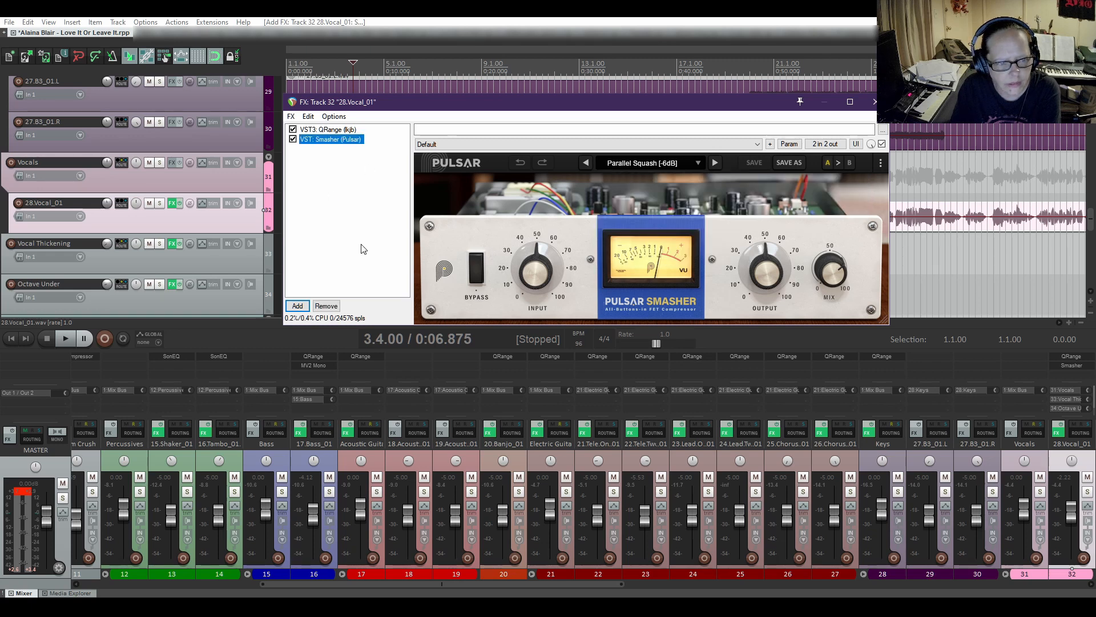
{"action": "left_click", "coordinate": [327, 306]}
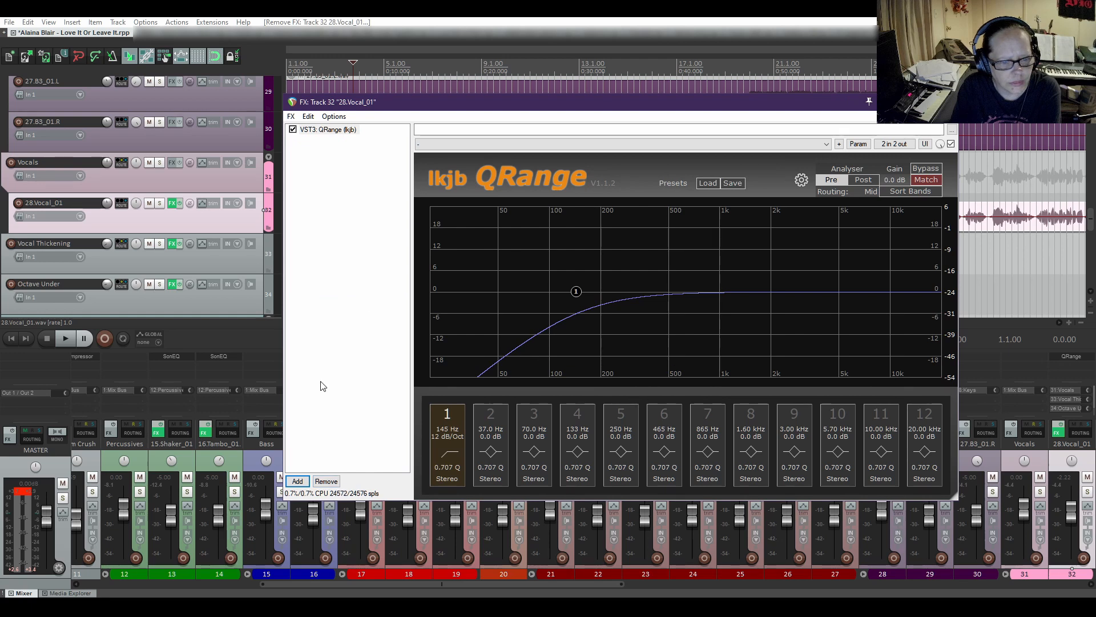
Add VST: RoughRider3 (Audio Damage, Inc.) from the Compressor folder to the 28.Vocal_01 FX chain after QRange.
{"action": "left_click", "coordinate": [296, 483]}
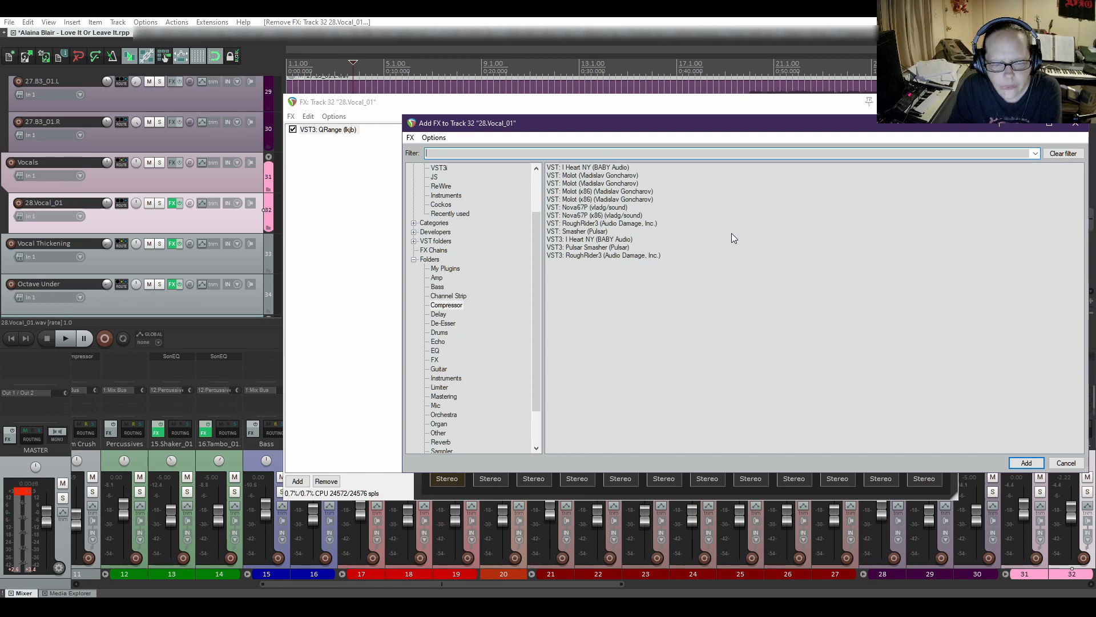
{"action": "double_click", "coordinate": [581, 224]}
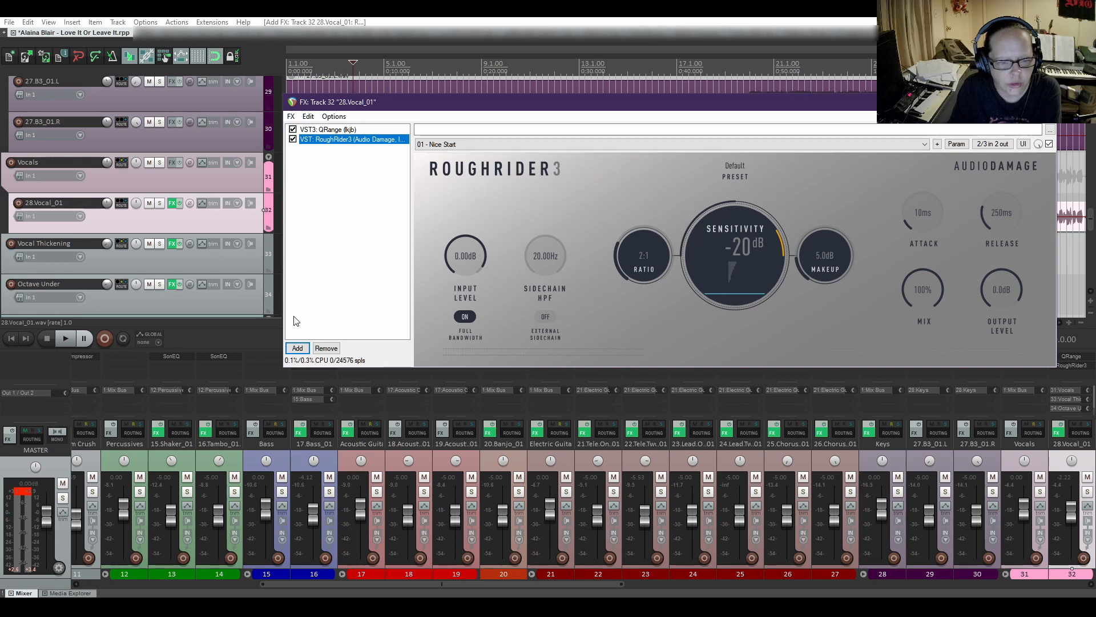
{"action": "left_click_drag", "start_coordinate": [648, 108], "coordinate": [573, 188]}
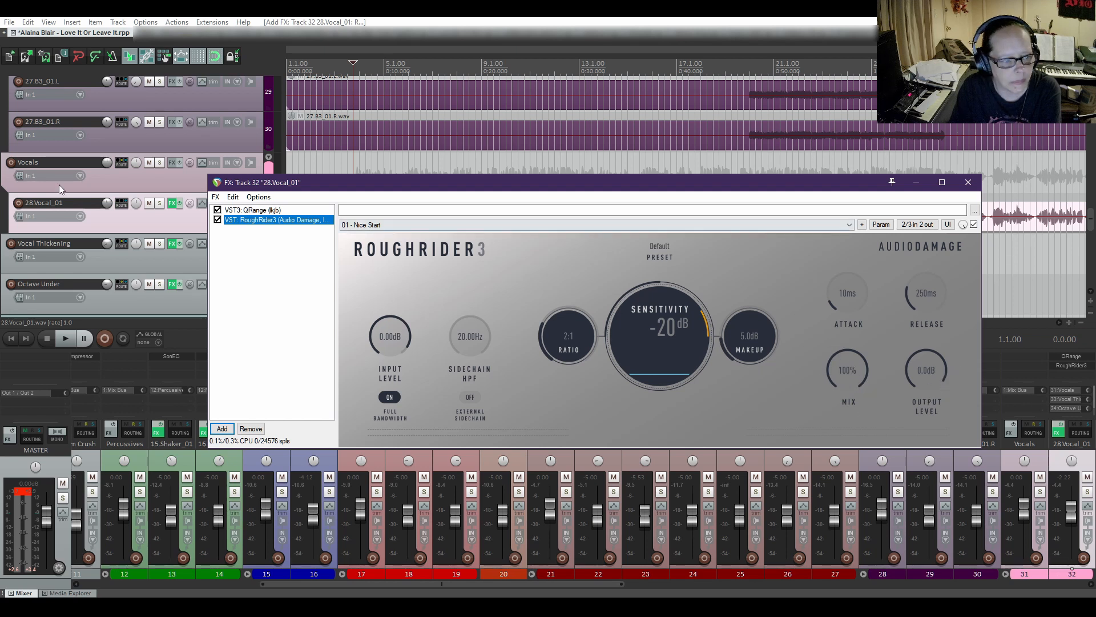
Audition RoughRider3's compression on the vocal from 3.4.00 and again from the next vocal phrase, and stop playback.
{"action": "left_click", "coordinate": [66, 338]}
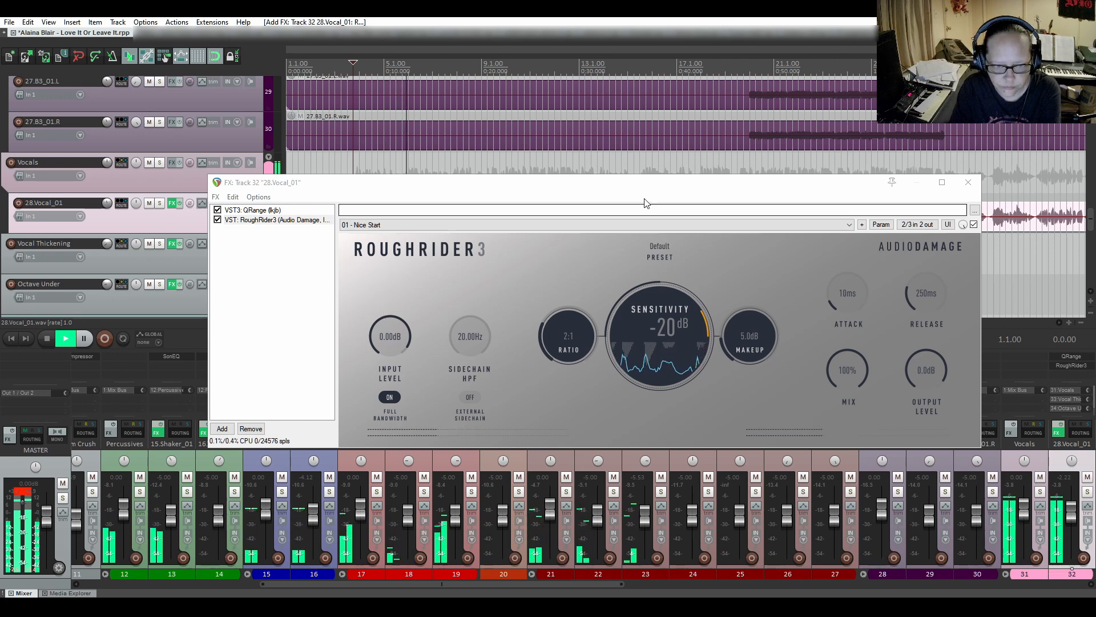
{"action": "left_click_drag", "start_coordinate": [632, 188], "coordinate": [610, 284]}
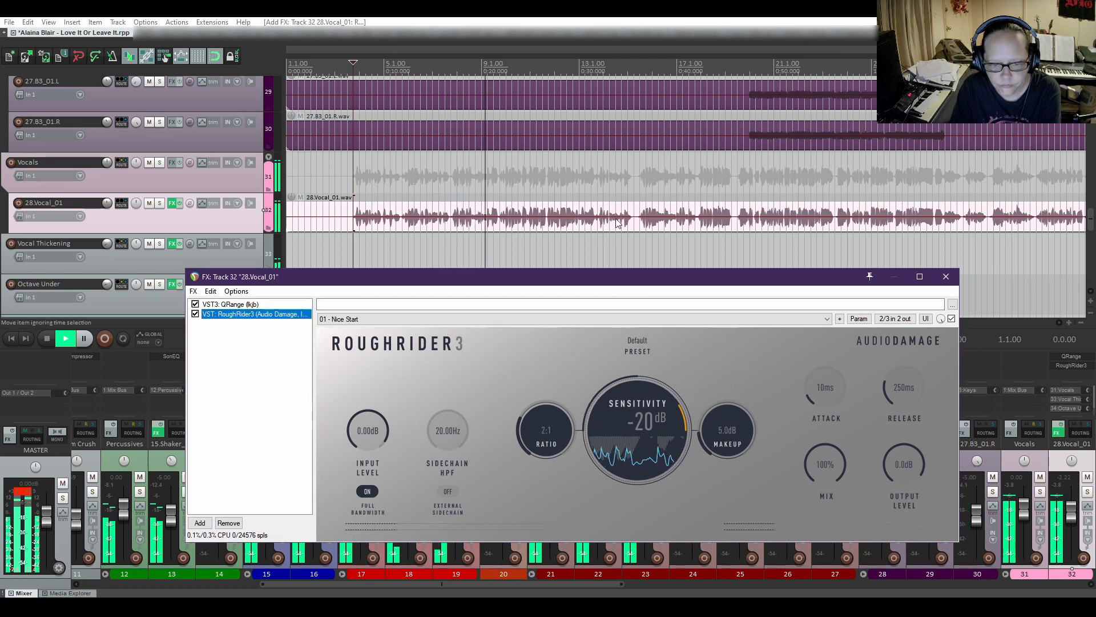
{"action": "left_click", "coordinate": [638, 196]}
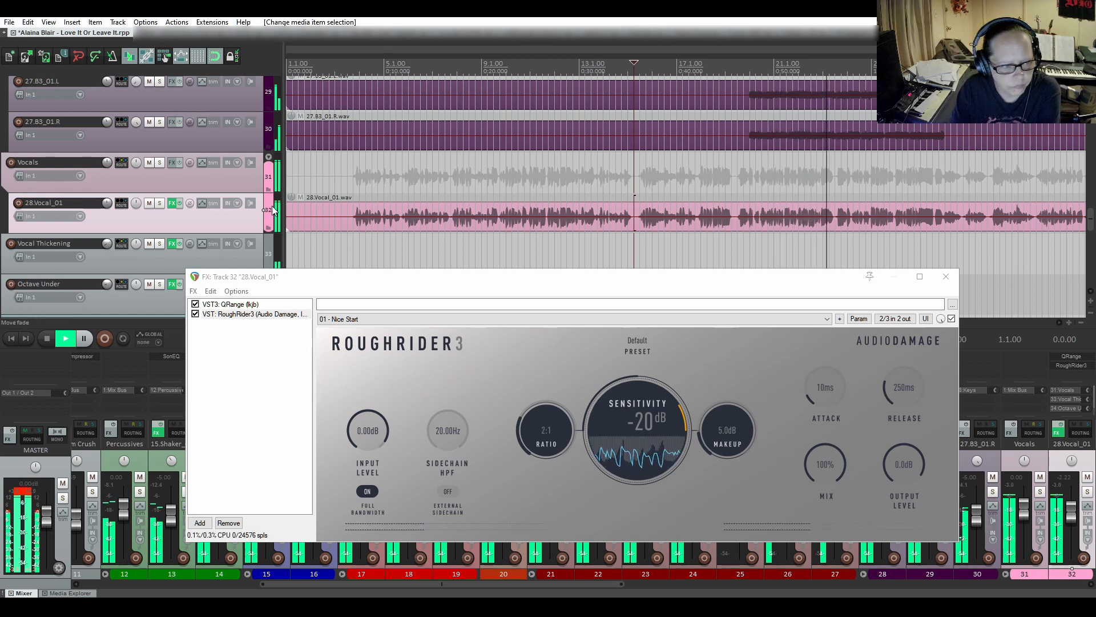
{"action": "left_click", "coordinate": [49, 338]}
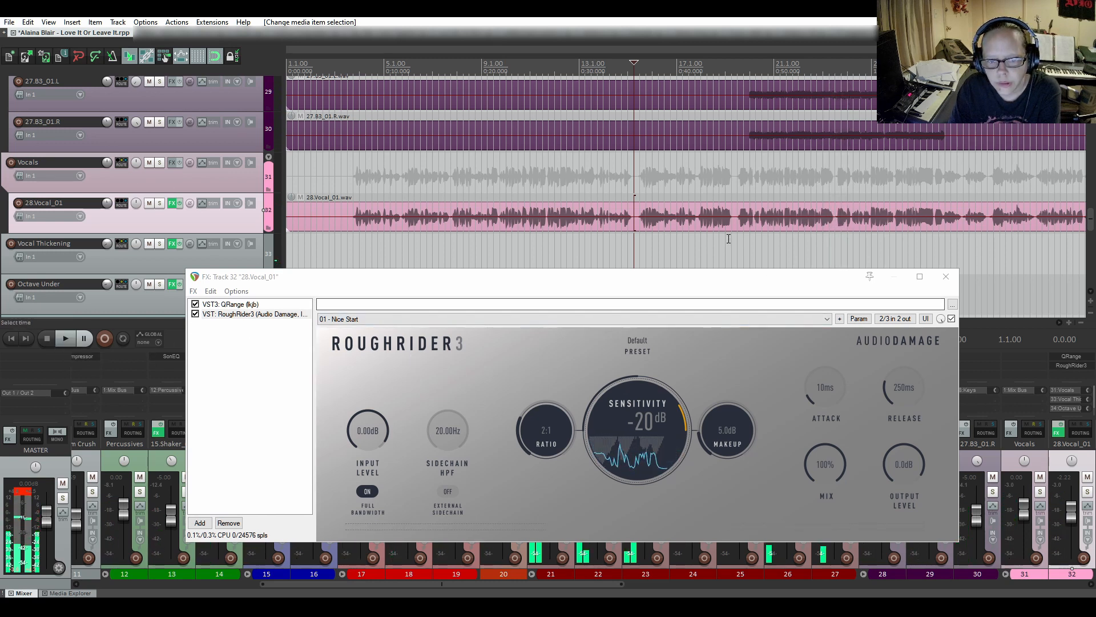
Play from 17.4.00 with RoughRider3 bypassed and re-enabled to compare the vocal without and with compression.
{"action": "left_click", "coordinate": [698, 198]}
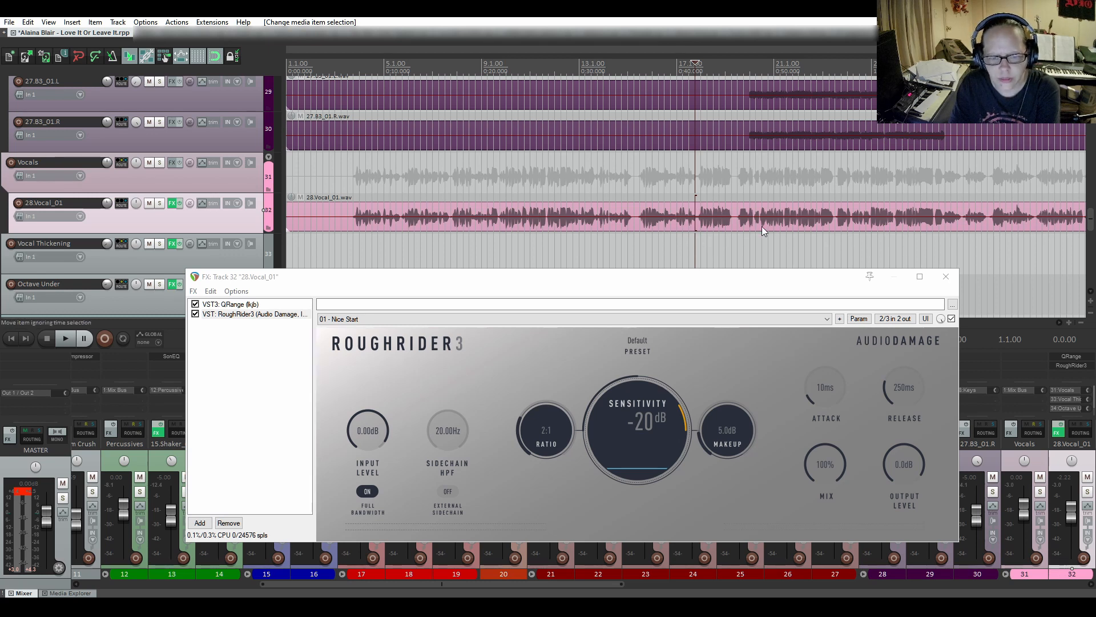
{"action": "left_click", "coordinate": [195, 314]}
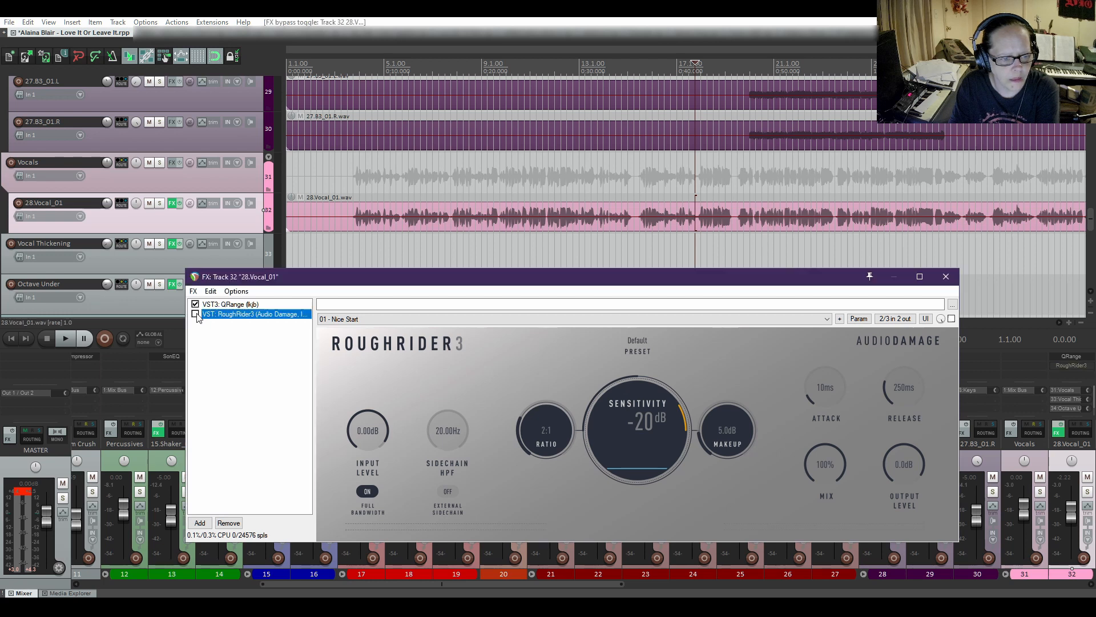
{"action": "left_click", "coordinate": [65, 341]}
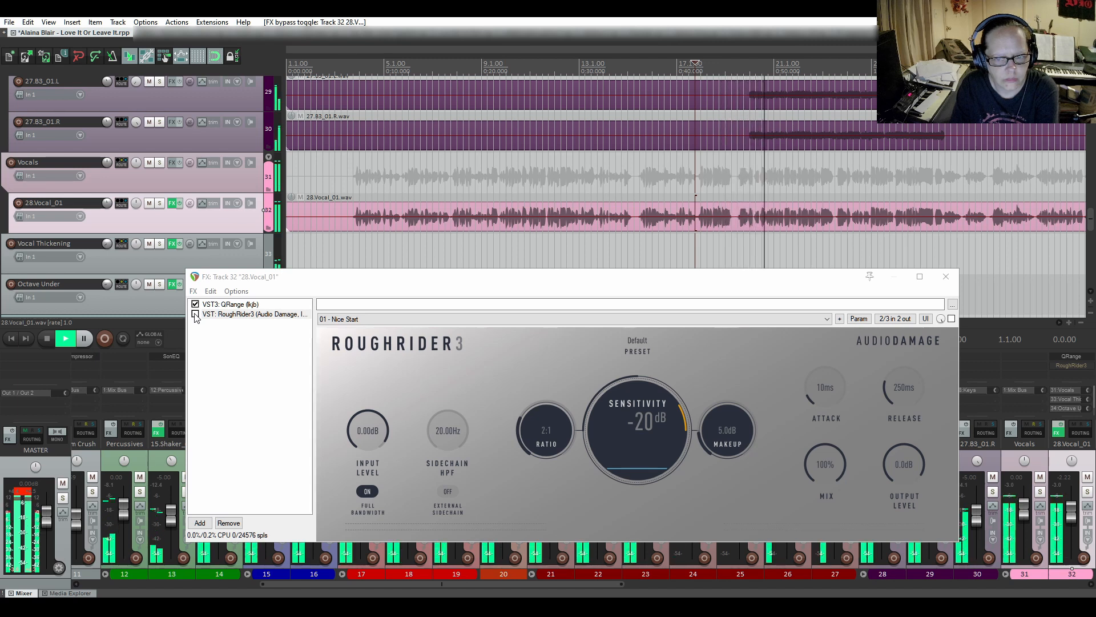
{"action": "left_click", "coordinate": [195, 316]}
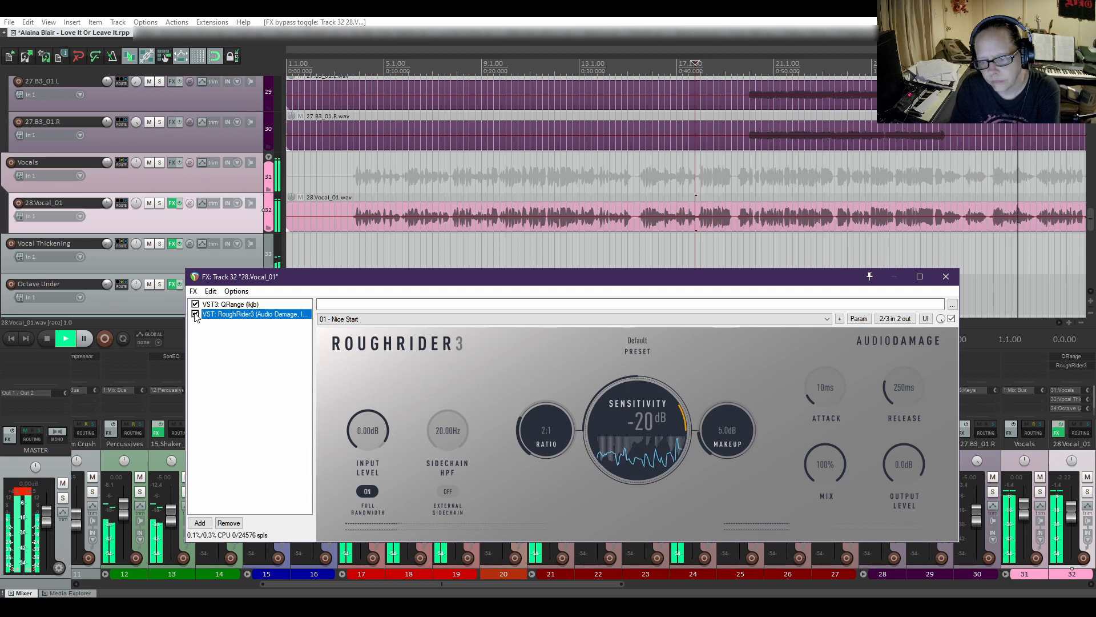
{"action": "left_click", "coordinate": [44, 340]}
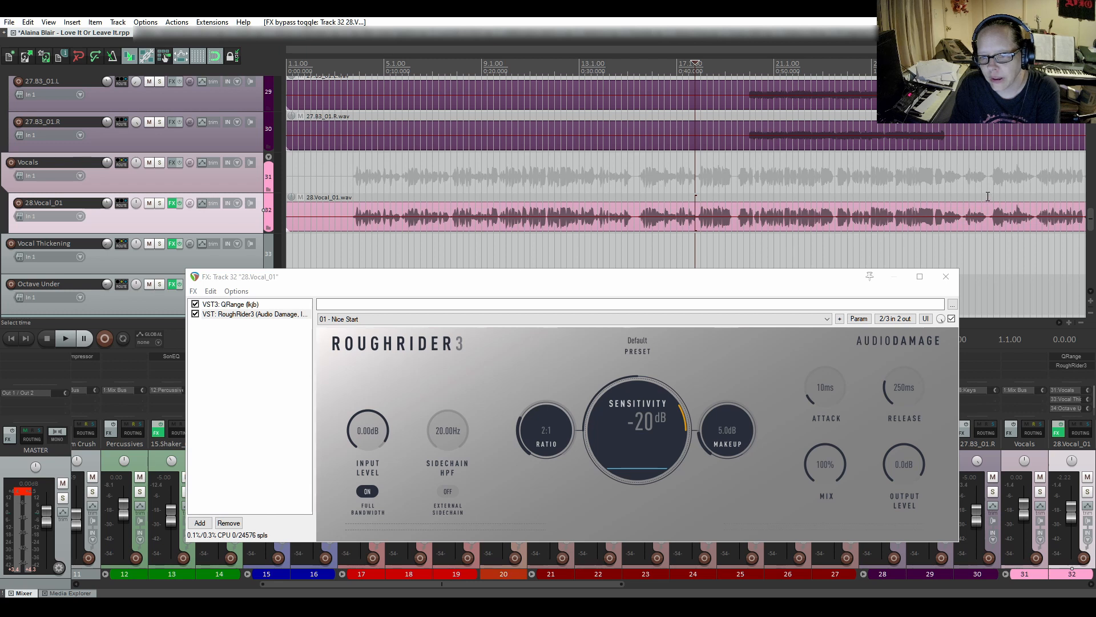
Make a two-bar time selection ending at 31.4.00 over the quieter vocal phrase and turn on repeat.
{"action": "left_click_drag", "start_coordinate": [988, 196], "coordinate": [1035, 195]}
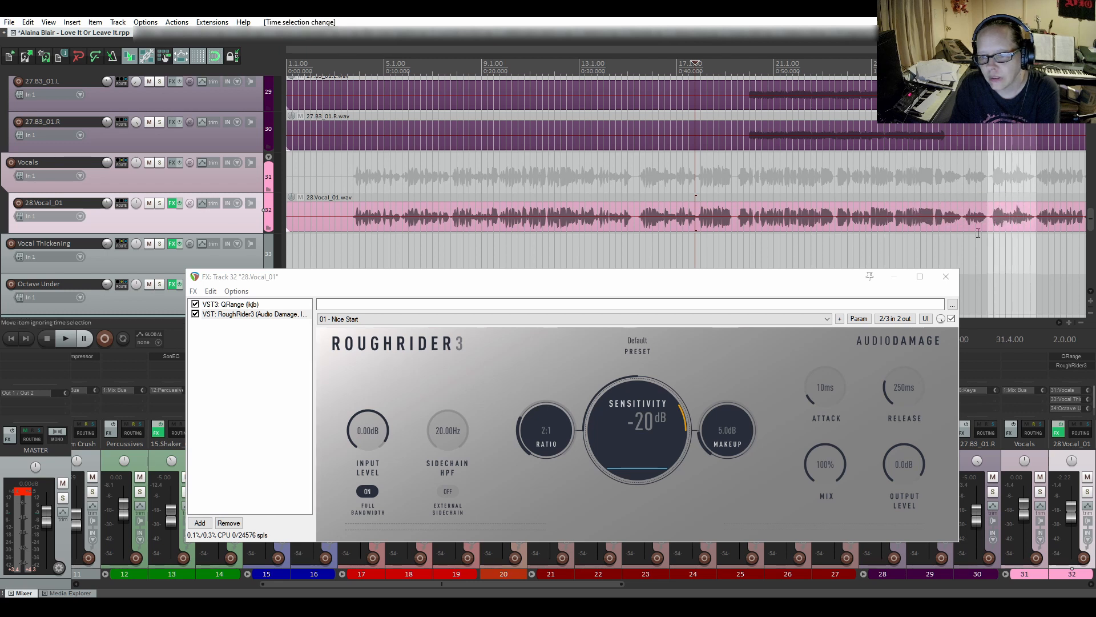
{"action": "left_click", "coordinate": [124, 338]}
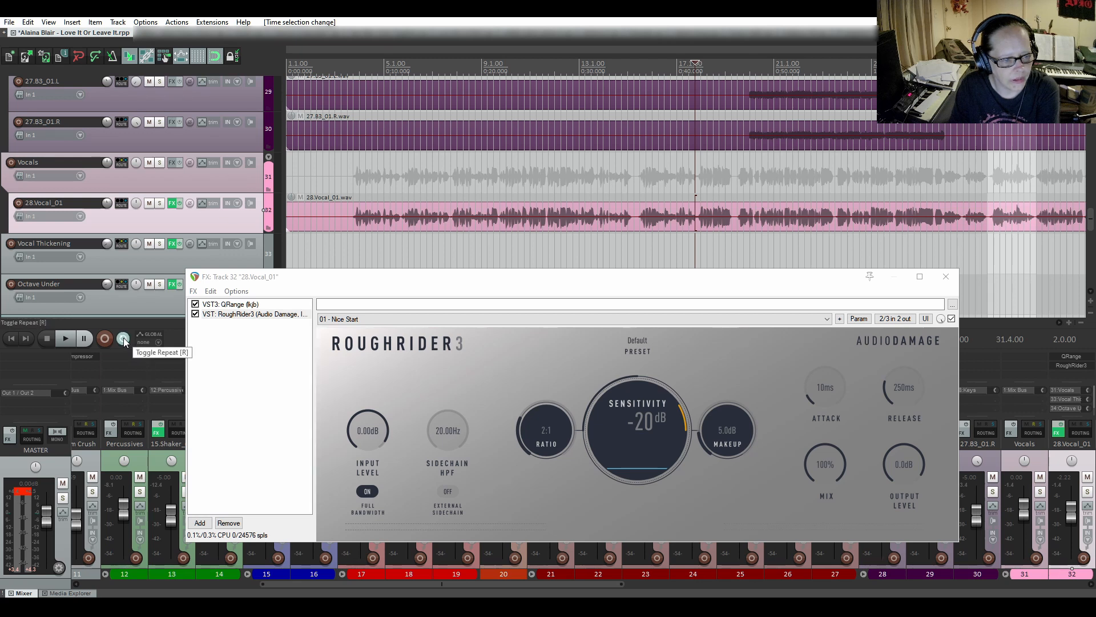
Loop the selected vocal phrase from 29.4.00 with RoughRider3 bypassed and re-enabled to compare the vocal, and stop playback.
{"action": "left_click", "coordinate": [987, 249]}
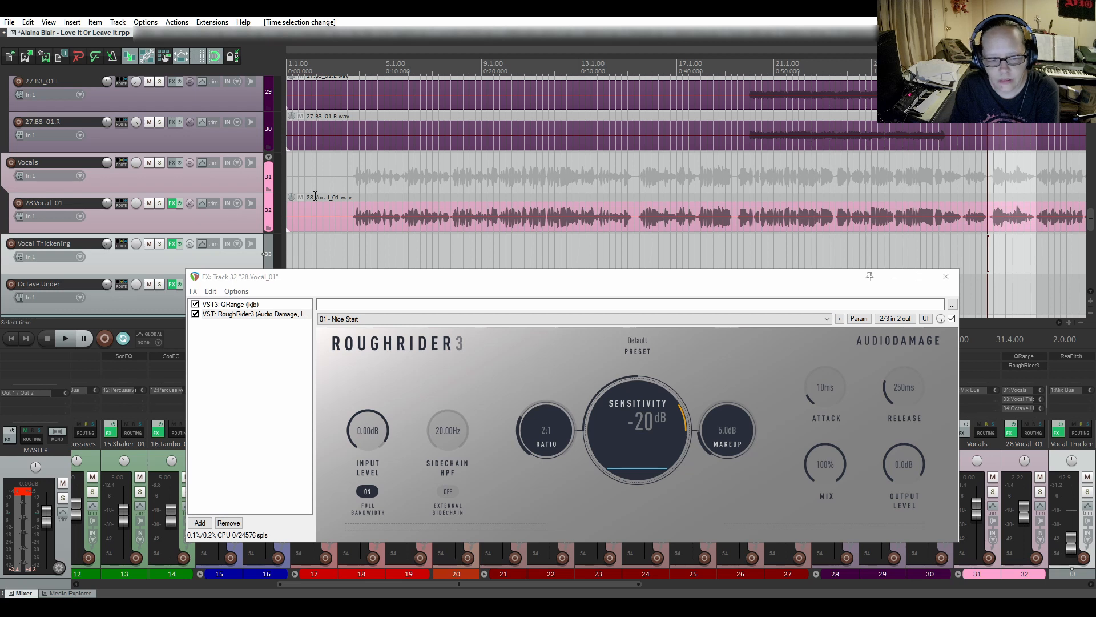
{"action": "left_click", "coordinate": [196, 314]}
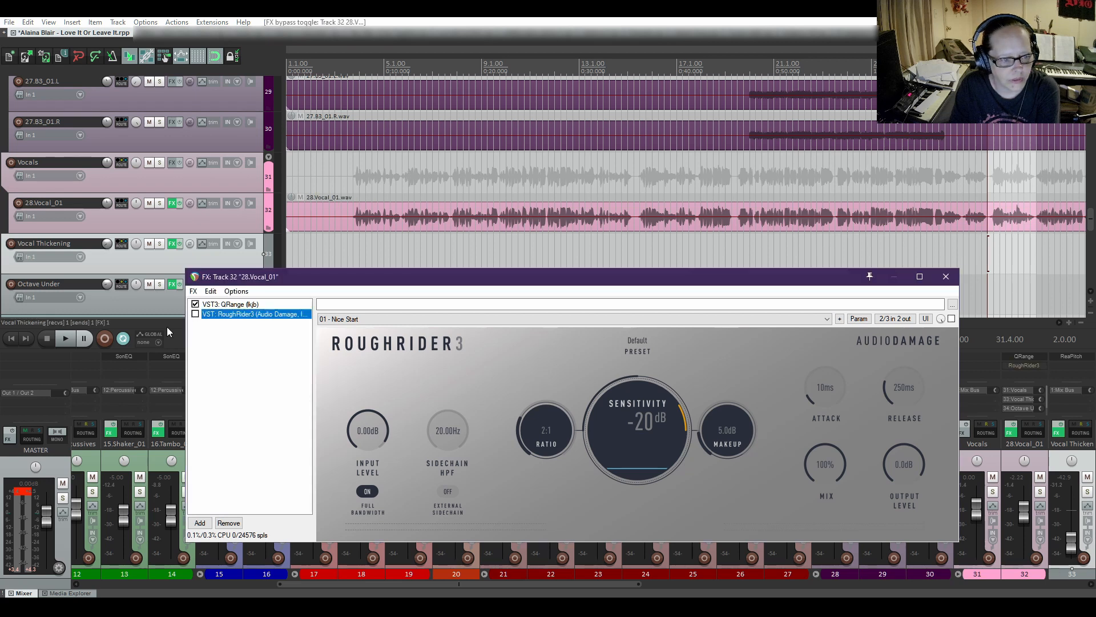
{"action": "left_click", "coordinate": [66, 339]}
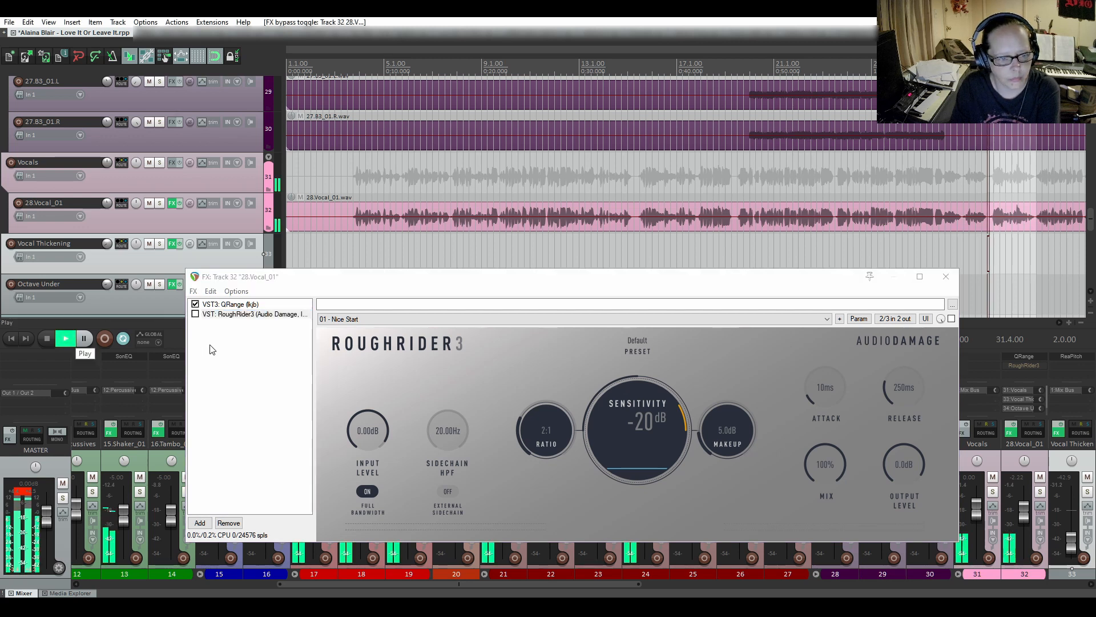
{"action": "left_click", "coordinate": [195, 314]}
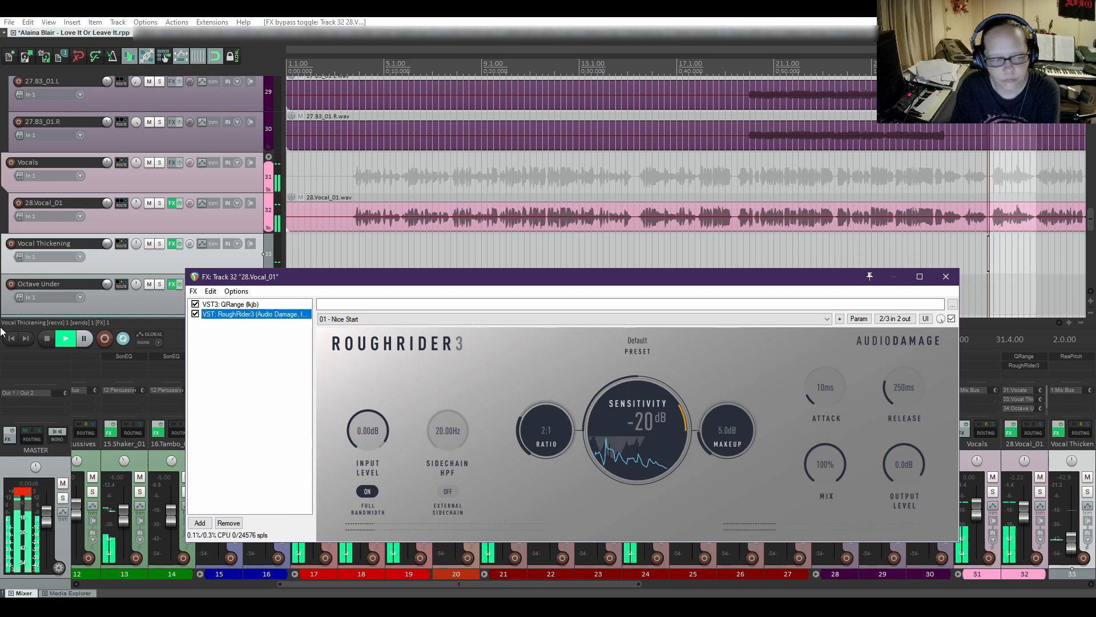
{"action": "left_click", "coordinate": [45, 337]}
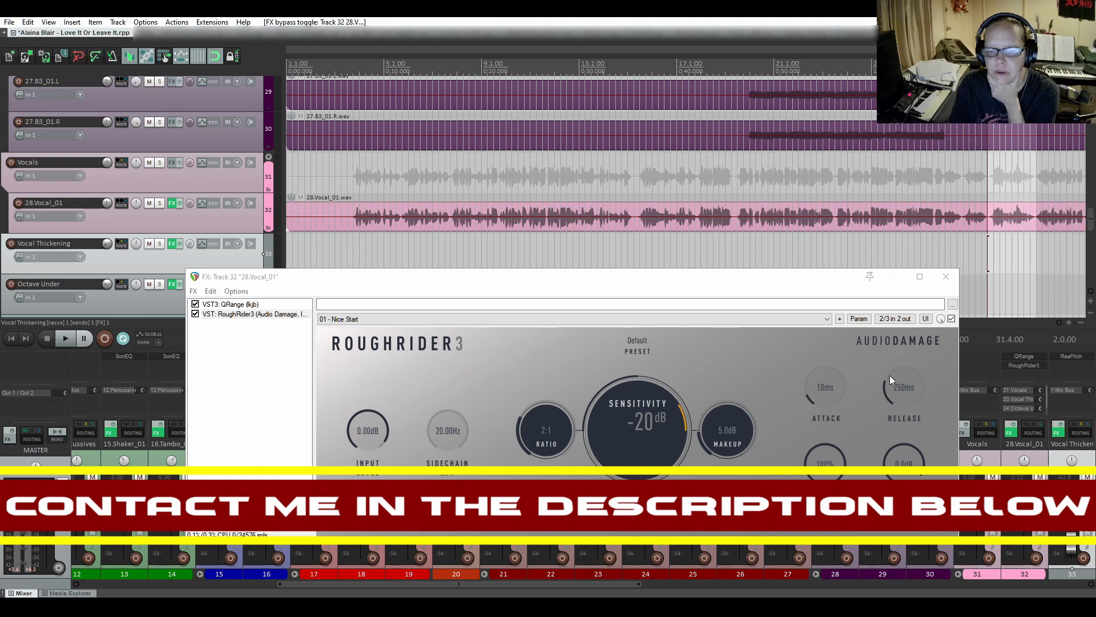
Set RoughRider3's release to 150 ms, compare the looped vocal phrase with the compressor enabled and bypassed, and close the FX chain.
{"action": "left_click_drag", "start_coordinate": [889, 375], "coordinate": [889, 389]}
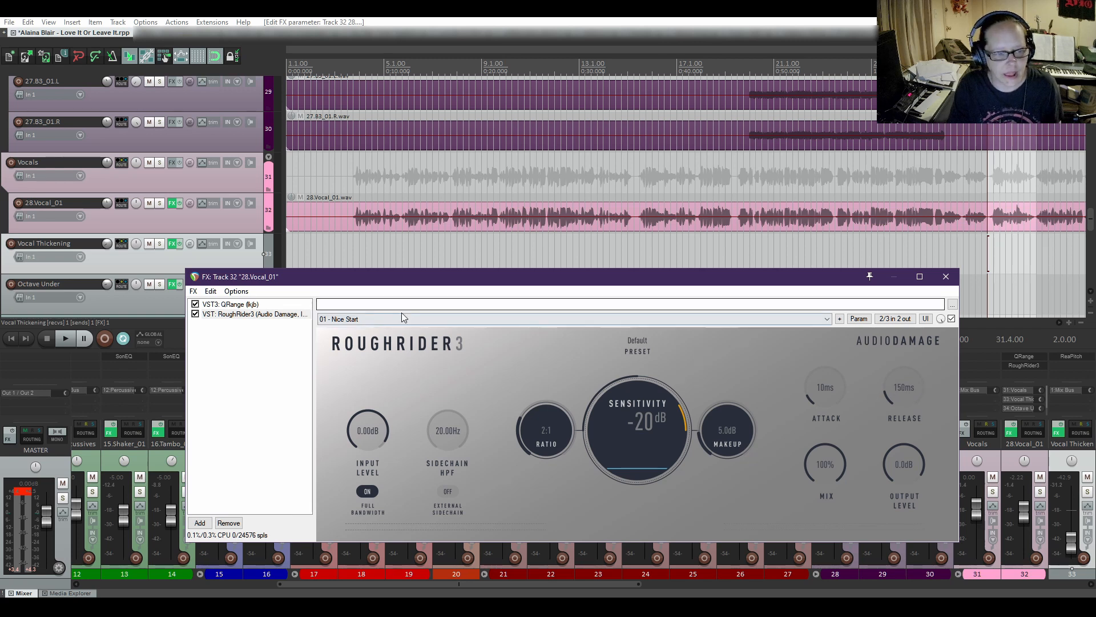
{"action": "left_click", "coordinate": [65, 338]}
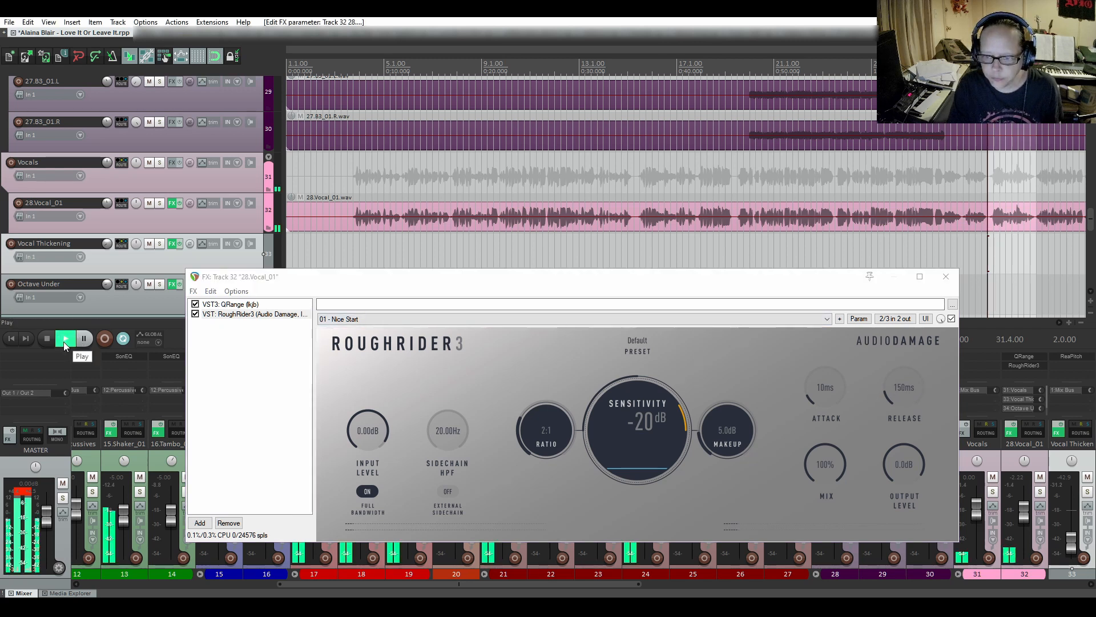
{"action": "left_click", "coordinate": [195, 314]}
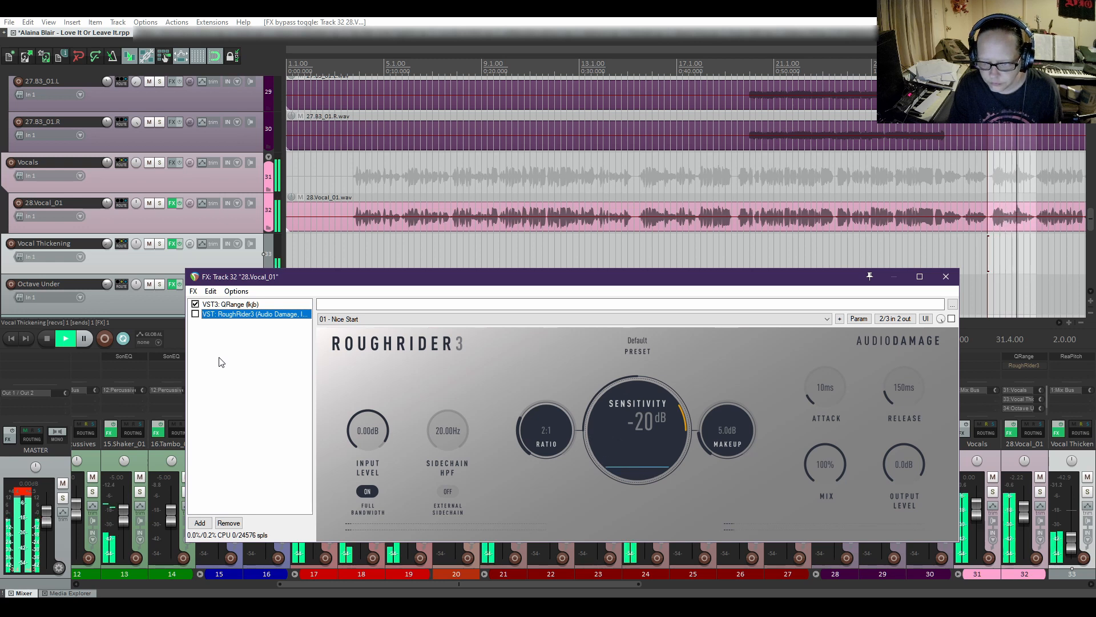
{"action": "key", "text": "space"}
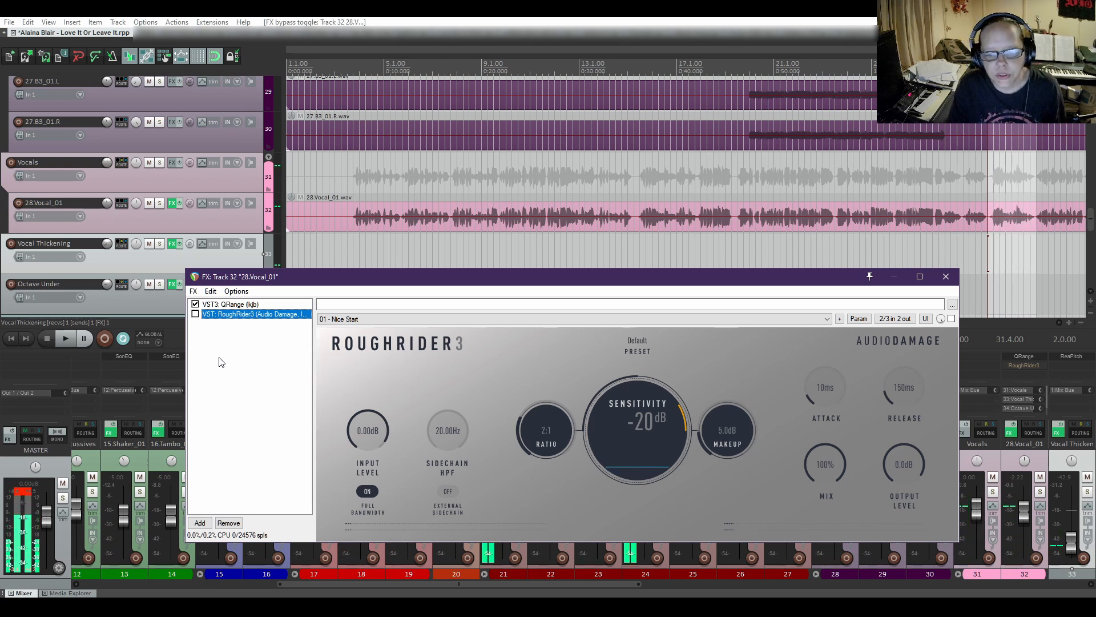
{"action": "left_click", "coordinate": [194, 314]}
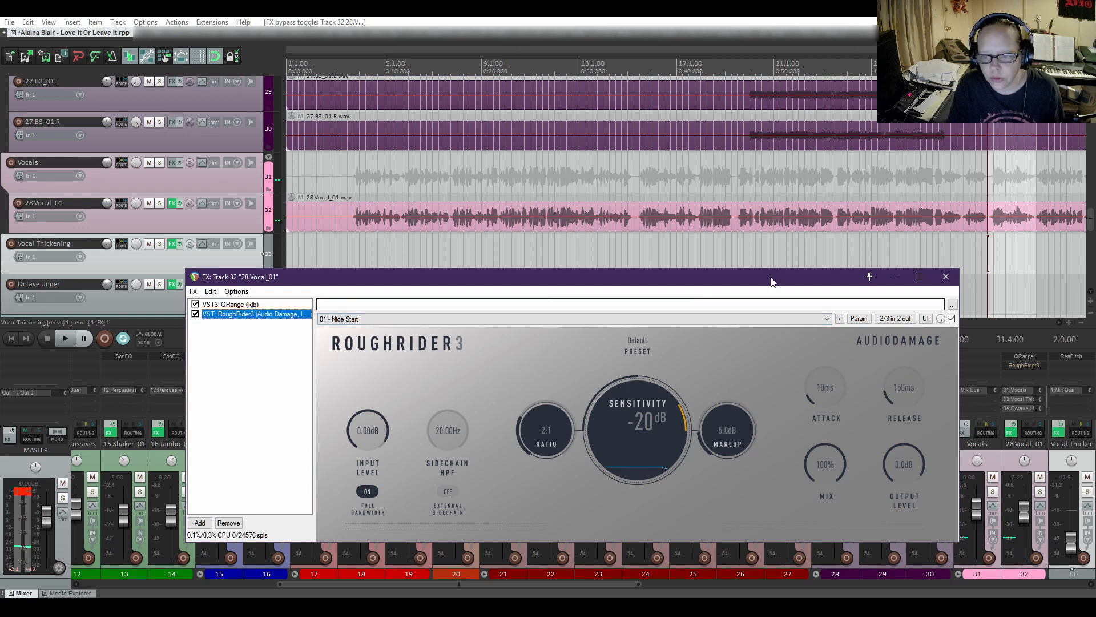
{"action": "key", "text": "space"}
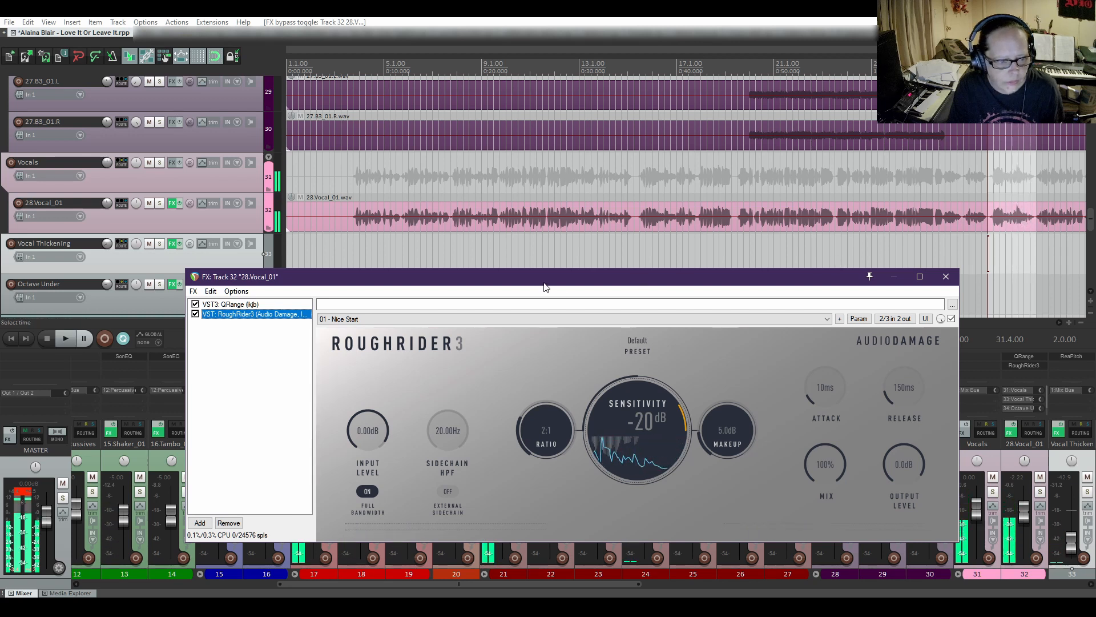
{"action": "key", "text": "space"}
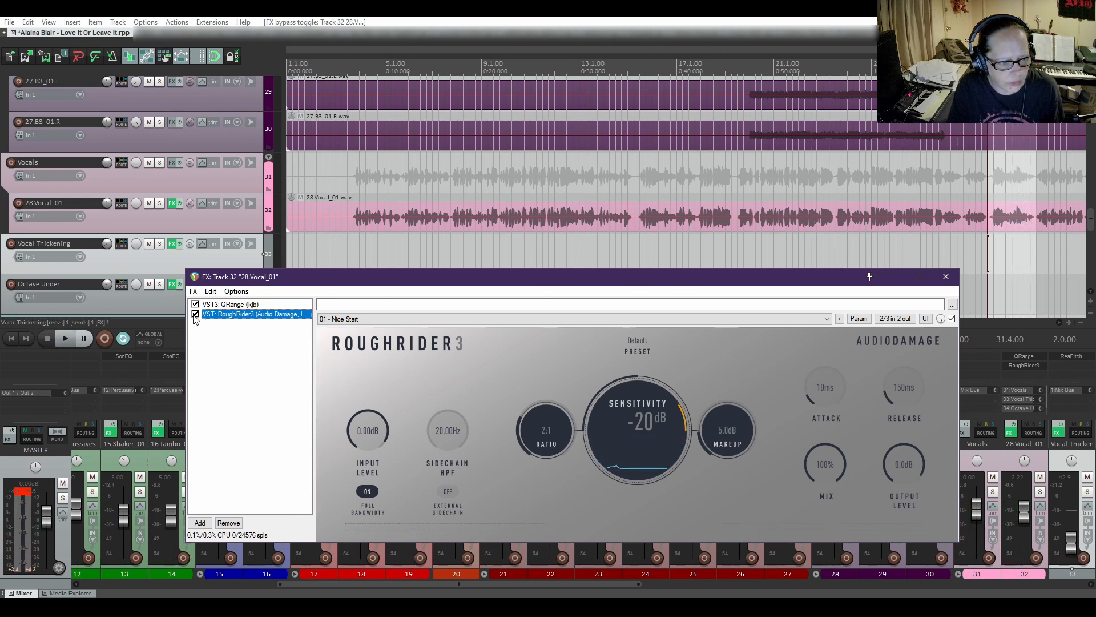
{"action": "key", "text": "space"}
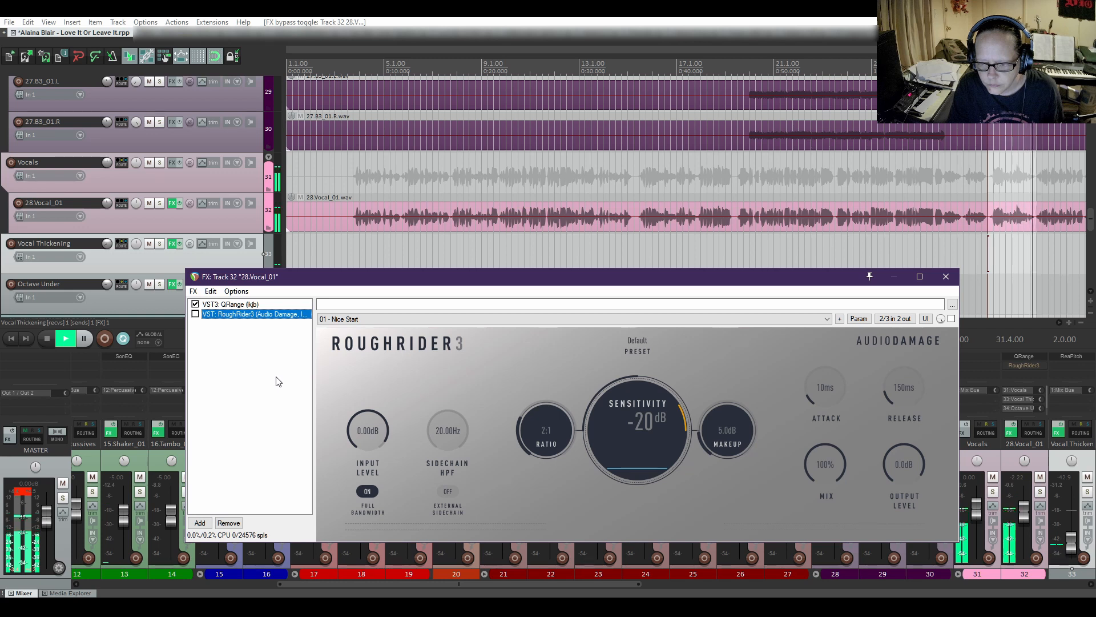
{"action": "key", "text": "space"}
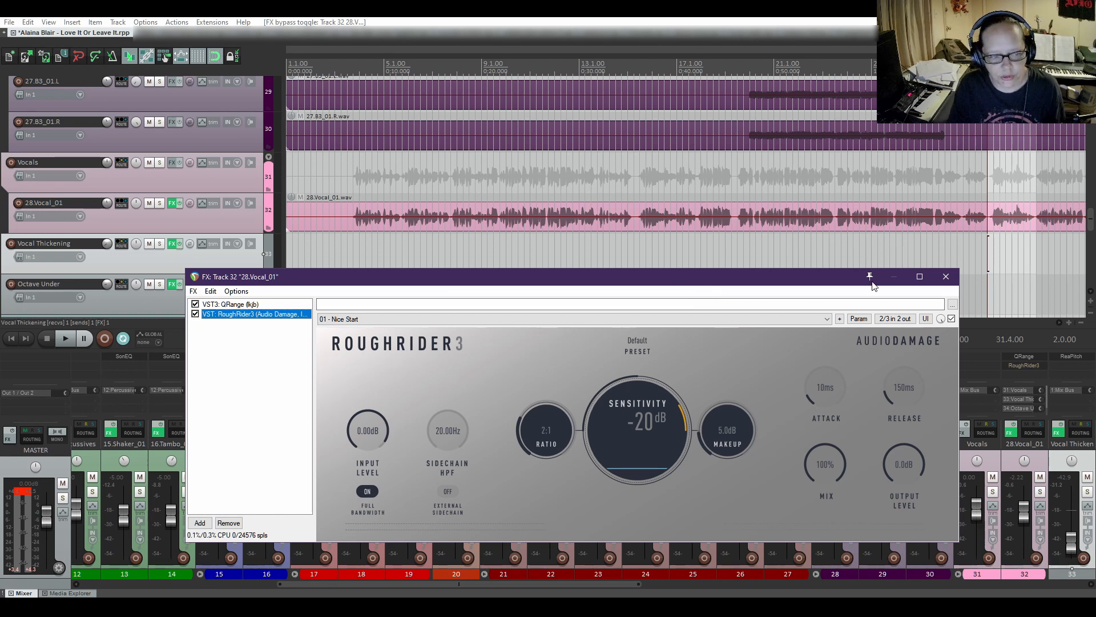
{"action": "left_click", "coordinate": [946, 276]}
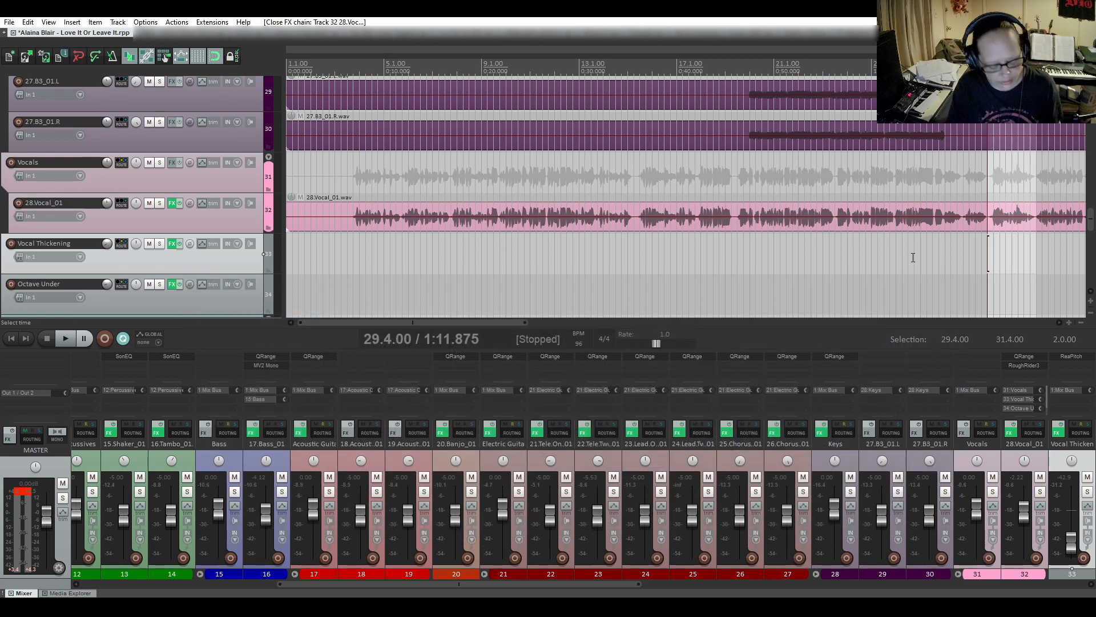
Clear the time selection and render the 28.Vocal_01 track to a mono stem track.
{"action": "left_click", "coordinate": [988, 245]}
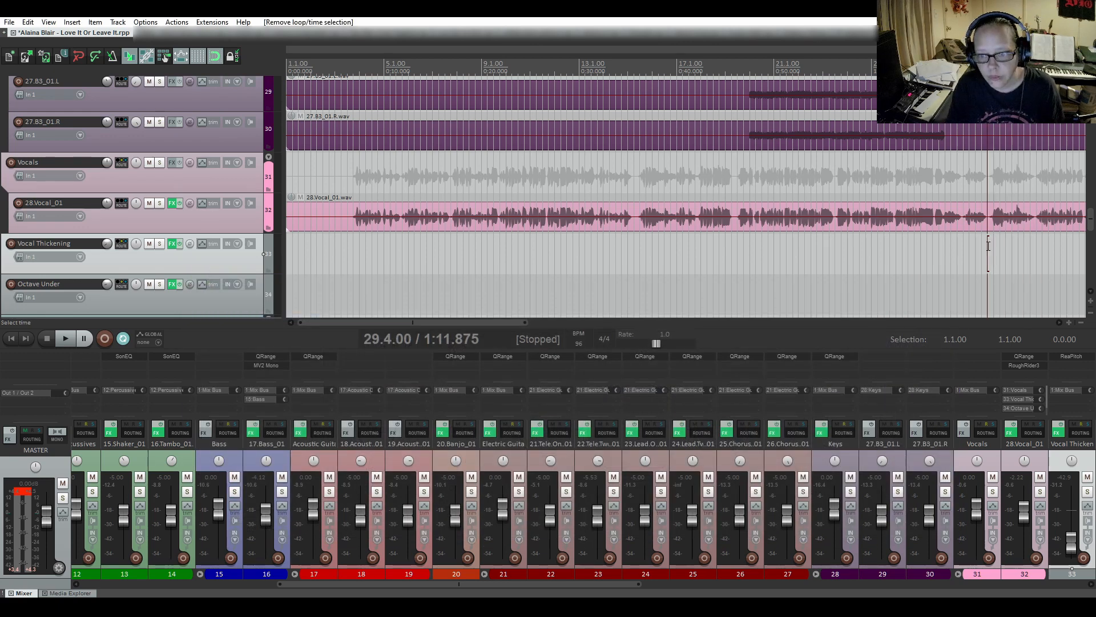
{"action": "left_click", "coordinate": [217, 223]}
{"action": "right_click", "coordinate": [214, 217]}
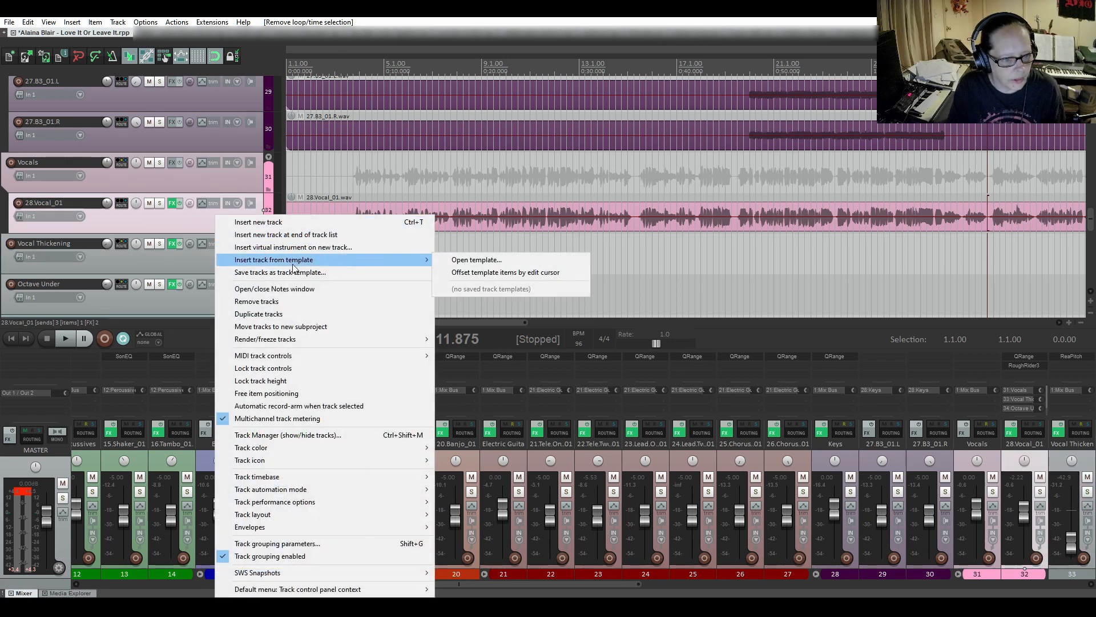
{"action": "mouse_move", "coordinate": [303, 340]}
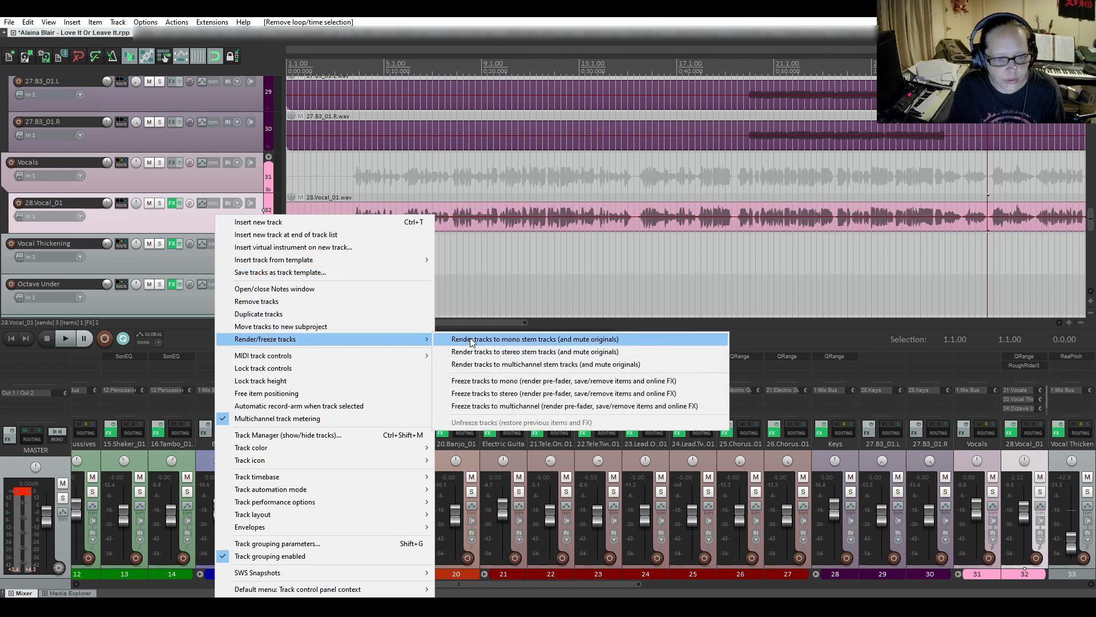
{"action": "left_click", "coordinate": [564, 340]}
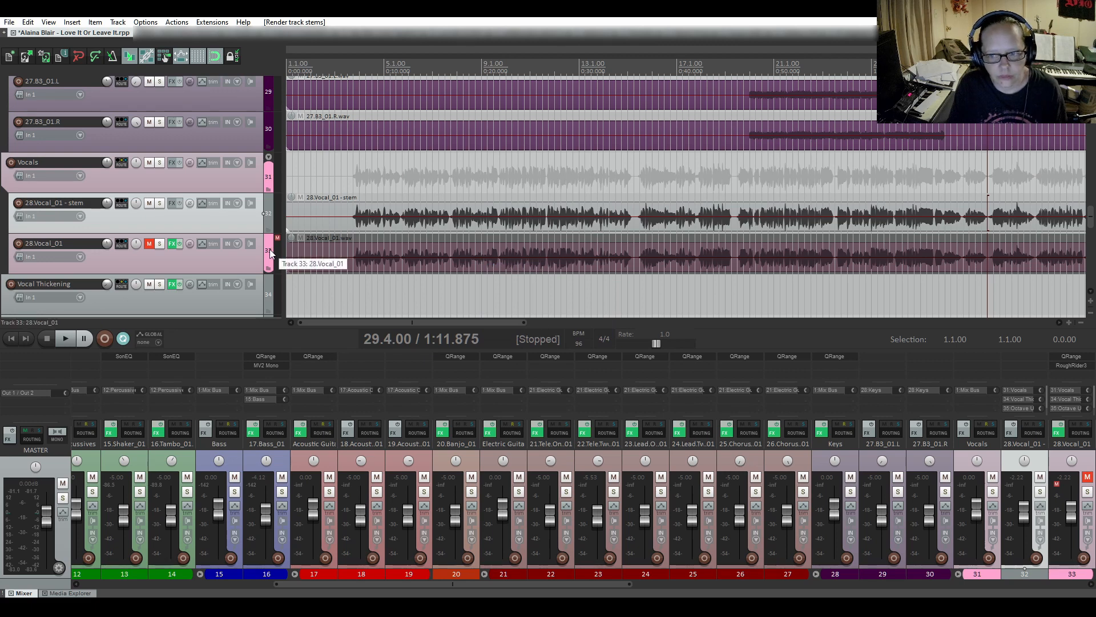
Unmute the original 28.Vocal_01 track and compare its waveform with the rendered stem's from the start of the song.
{"action": "left_click", "coordinate": [147, 244]}
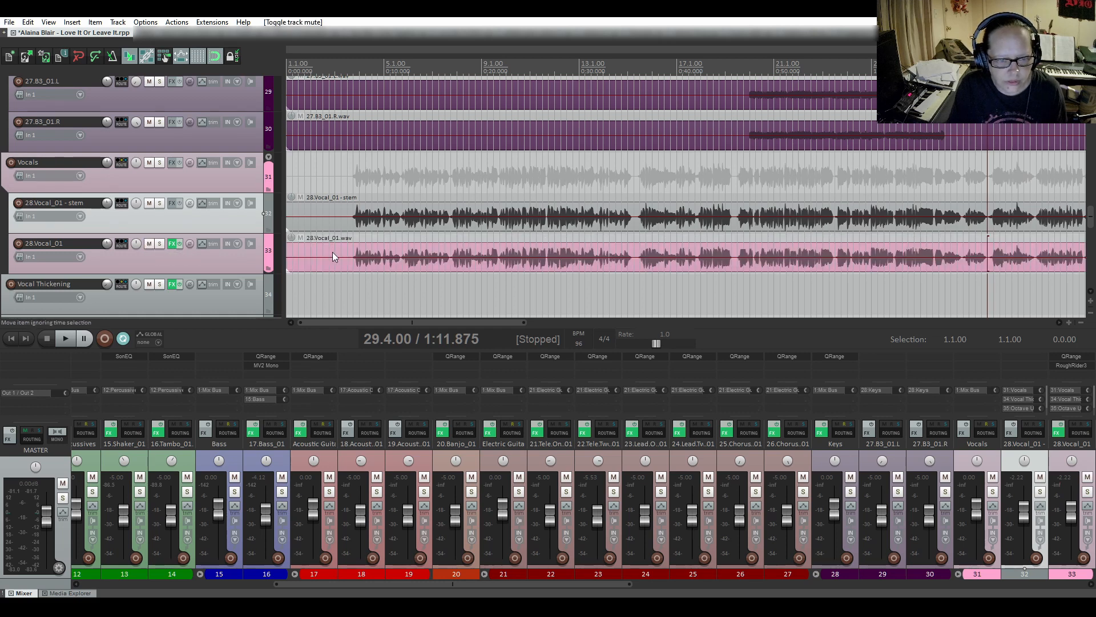
{"action": "double_click", "coordinate": [229, 228]}
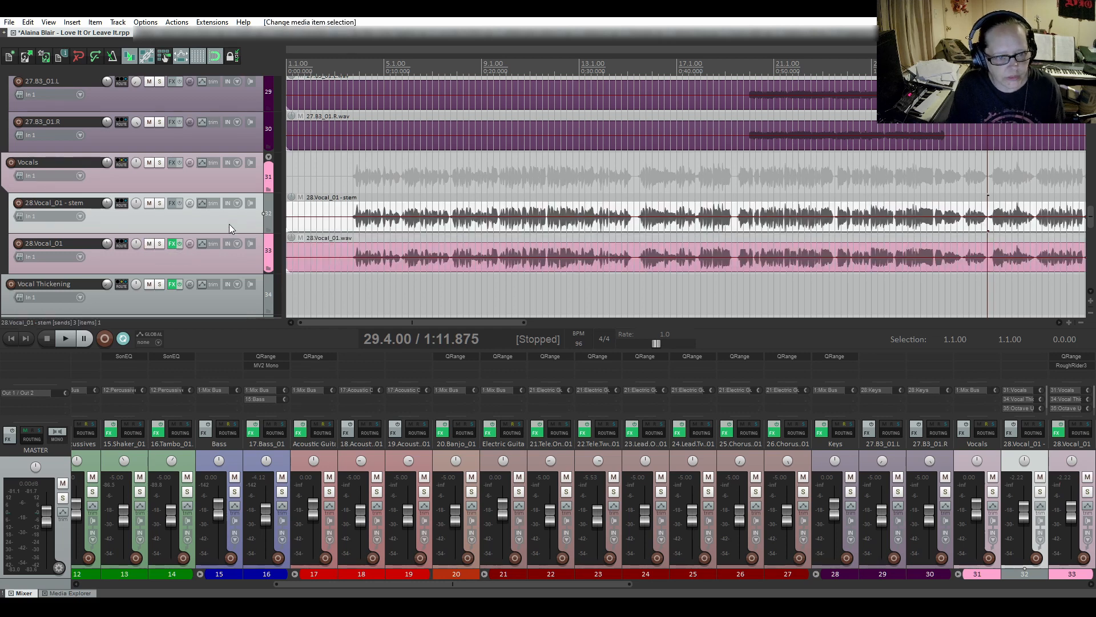
{"action": "left_click", "coordinate": [228, 263]}
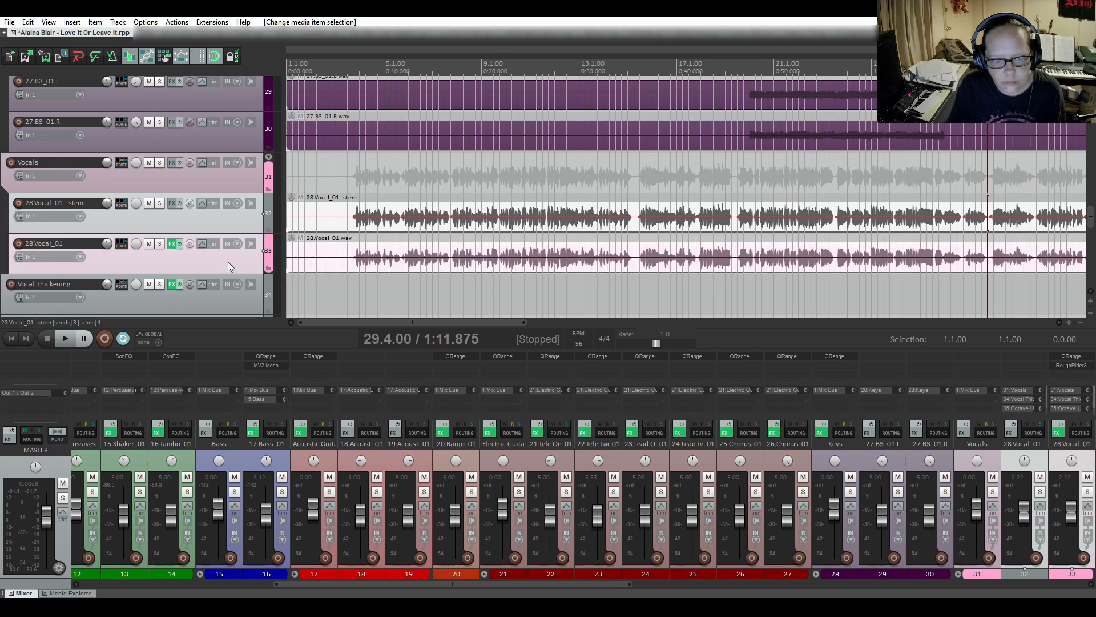
{"action": "left_click", "coordinate": [223, 182]}
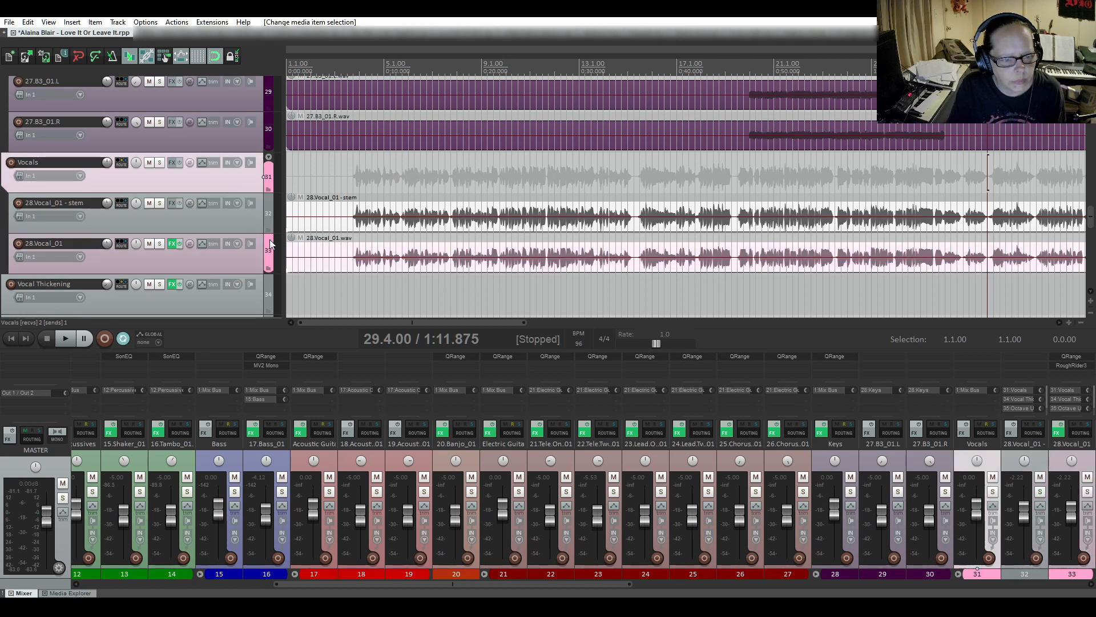
{"action": "scroll", "coordinate": [358, 274], "scroll_direction": "up", "scroll_amount": 5}
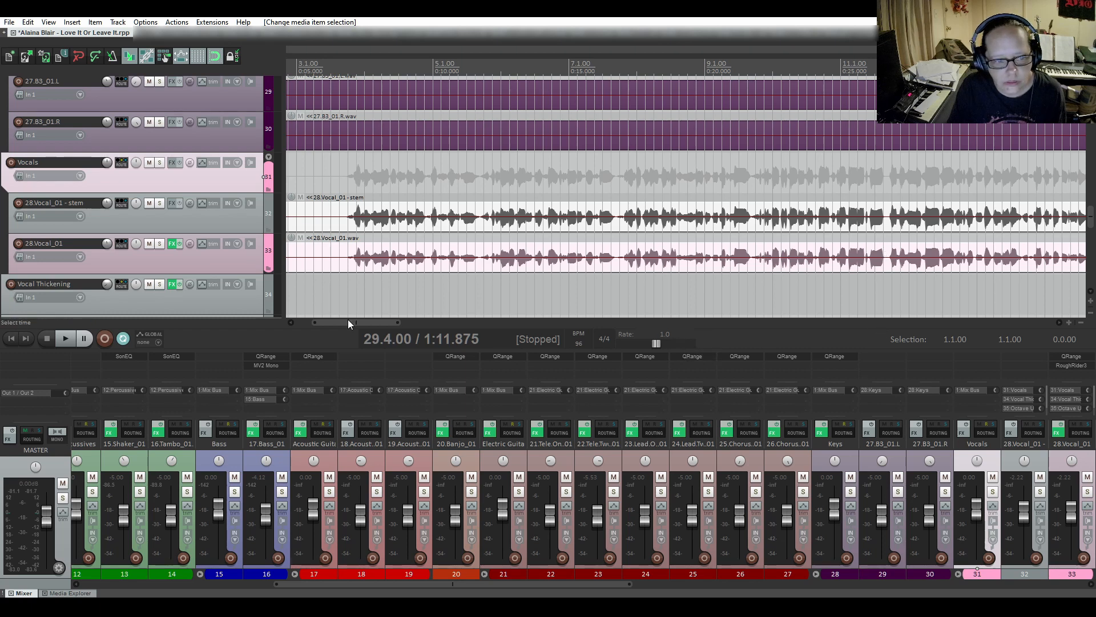
{"action": "left_click_drag", "start_coordinate": [372, 323], "coordinate": [213, 306]}
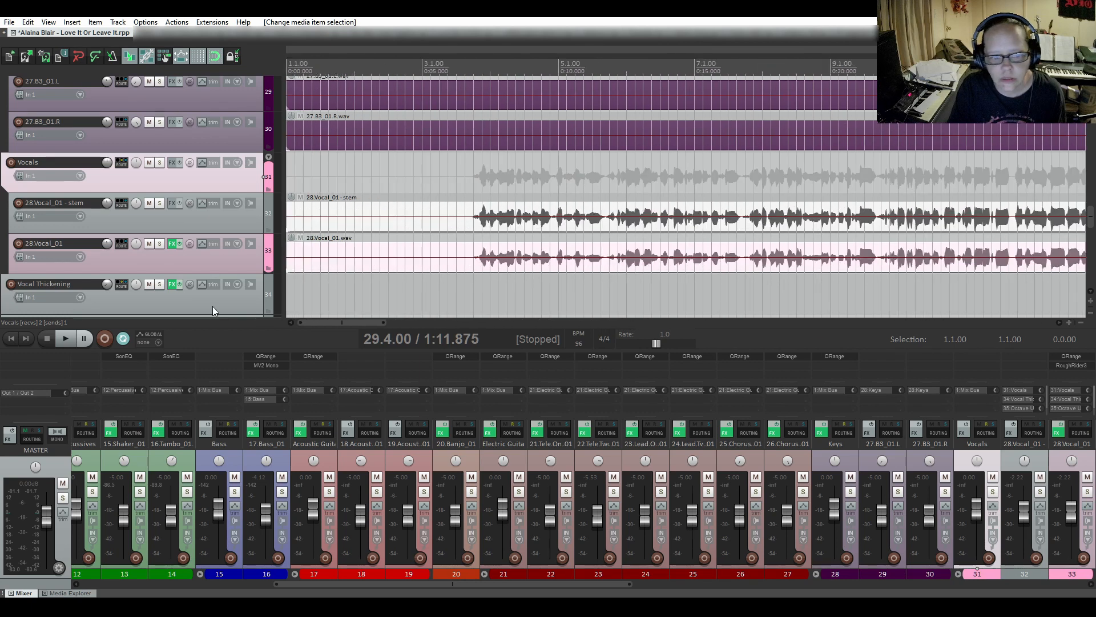
Mute the 28.Vocal_01 - stem track and delete its sends to Vocals, Vocal Thickening and Octave Under.
{"action": "left_click", "coordinate": [149, 204]}
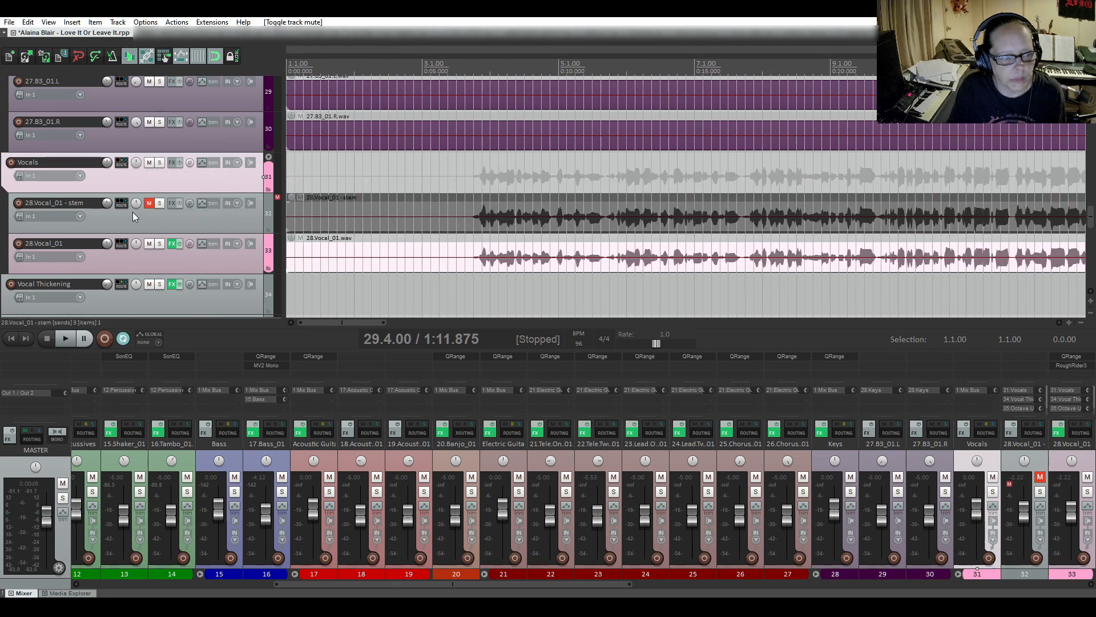
{"action": "mouse_move", "coordinate": [120, 204]}
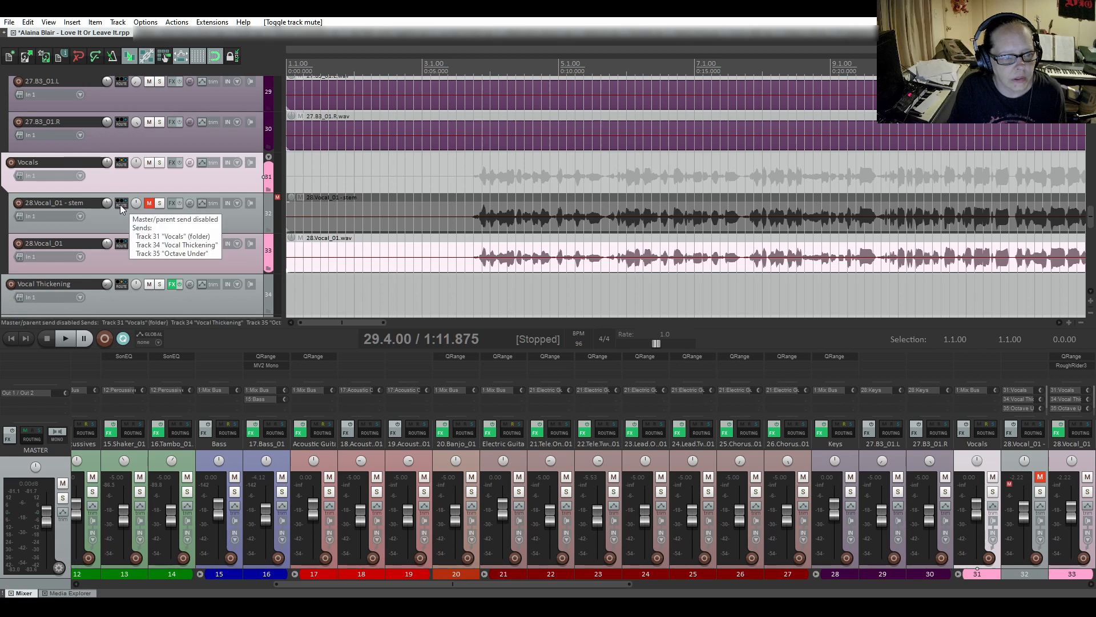
{"action": "left_click", "coordinate": [120, 205]}
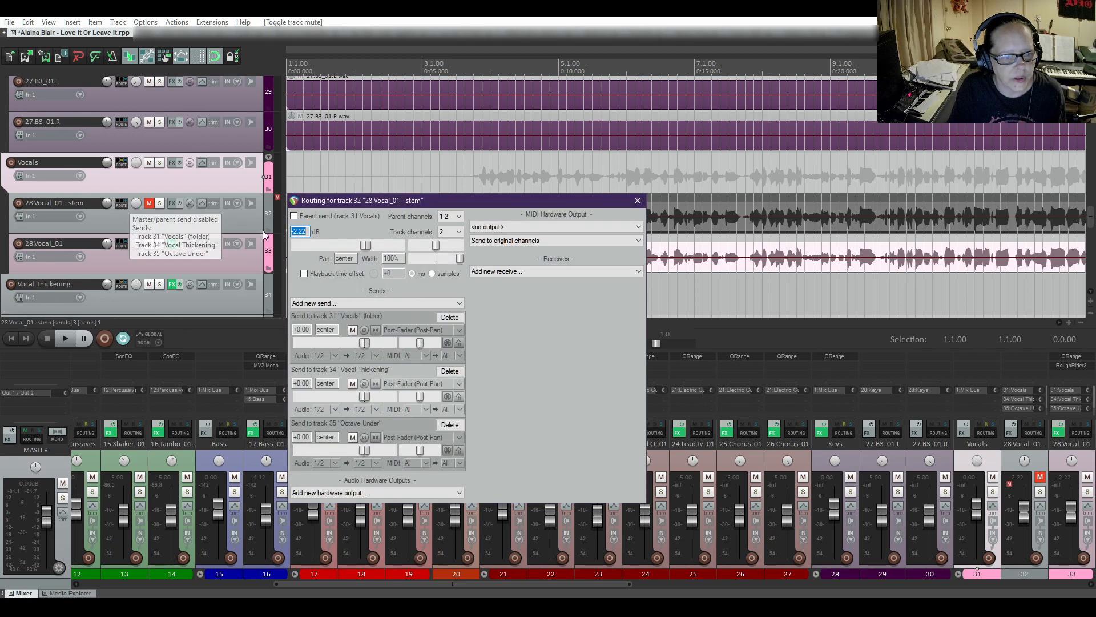
{"action": "left_click", "coordinate": [451, 321]}
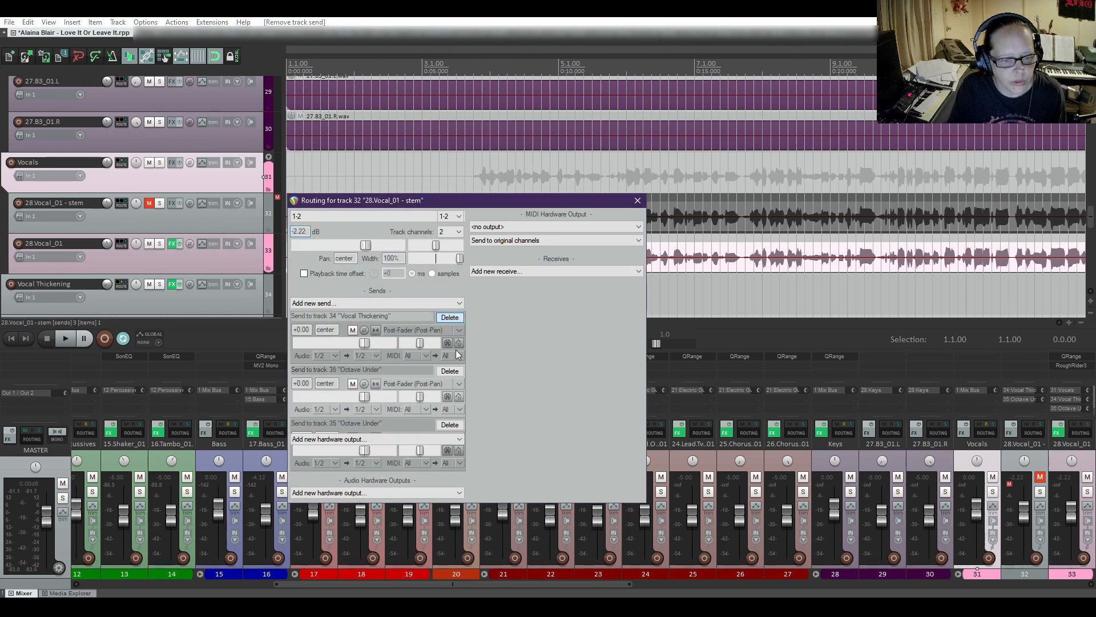
{"action": "left_click", "coordinate": [450, 318]}
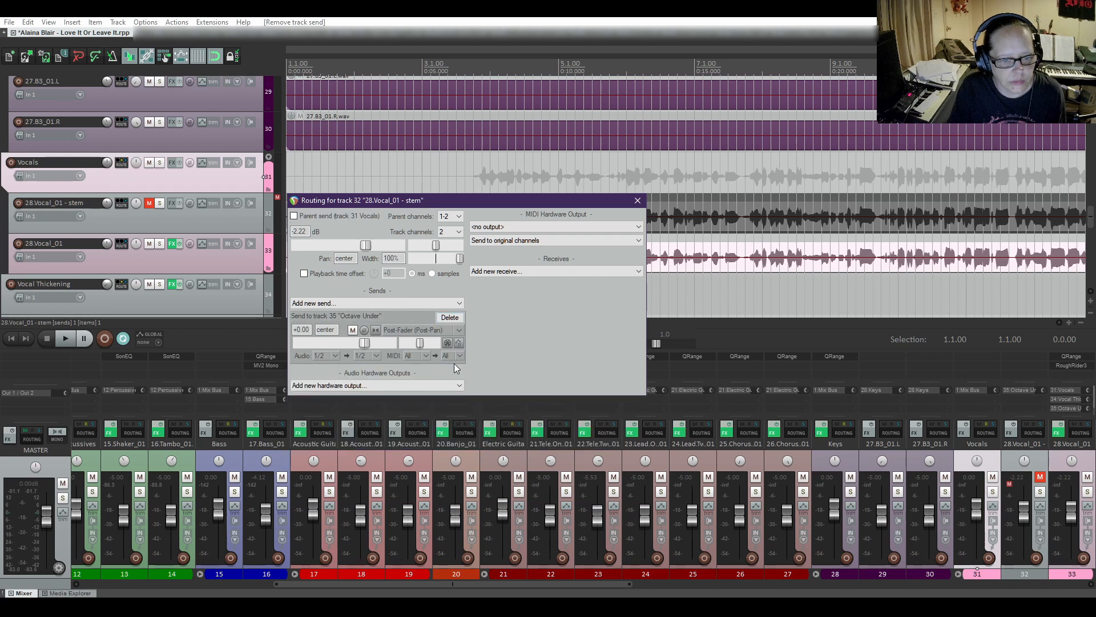
{"action": "left_click", "coordinate": [450, 318]}
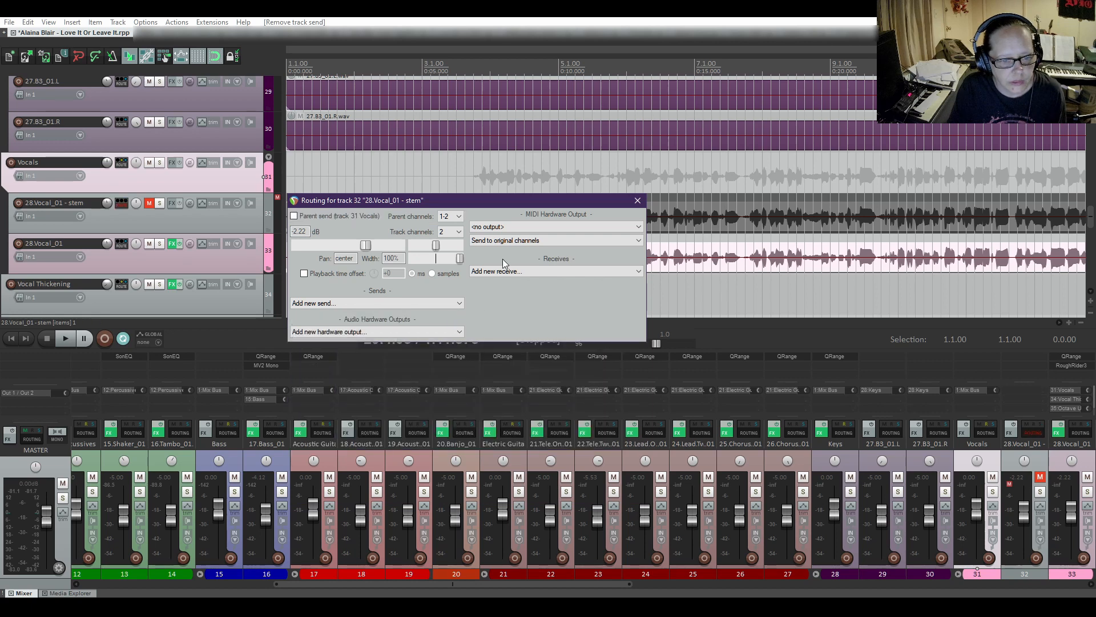
{"action": "left_click", "coordinate": [636, 202]}
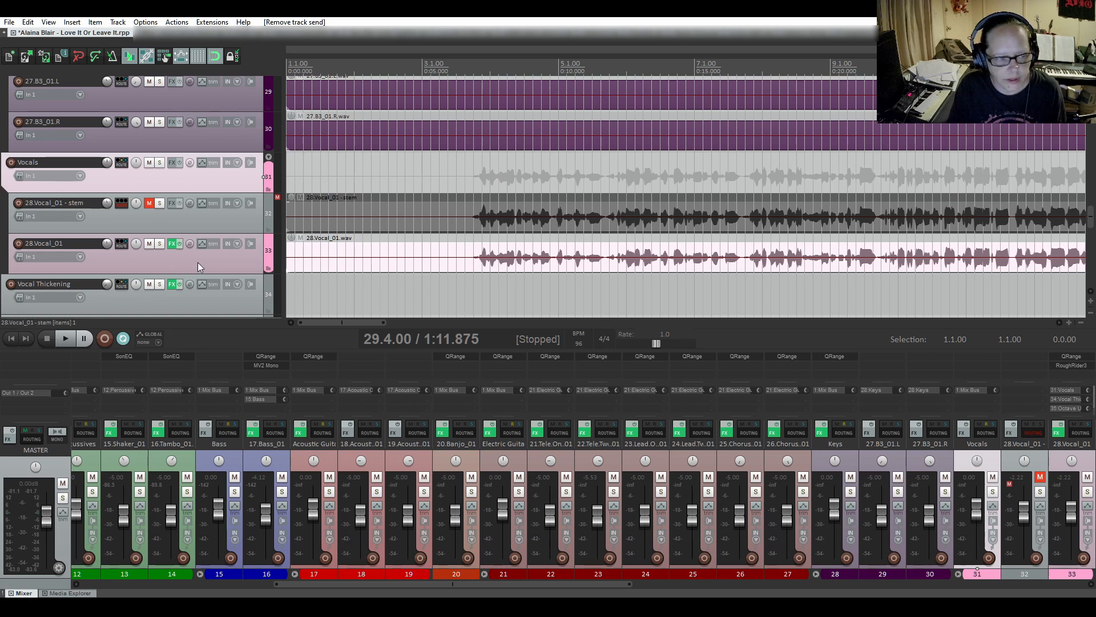
Play the full mix from 3.4.00 with the vocal channels in view to judge the compressed lead vocal.
{"action": "left_click", "coordinate": [473, 254]}
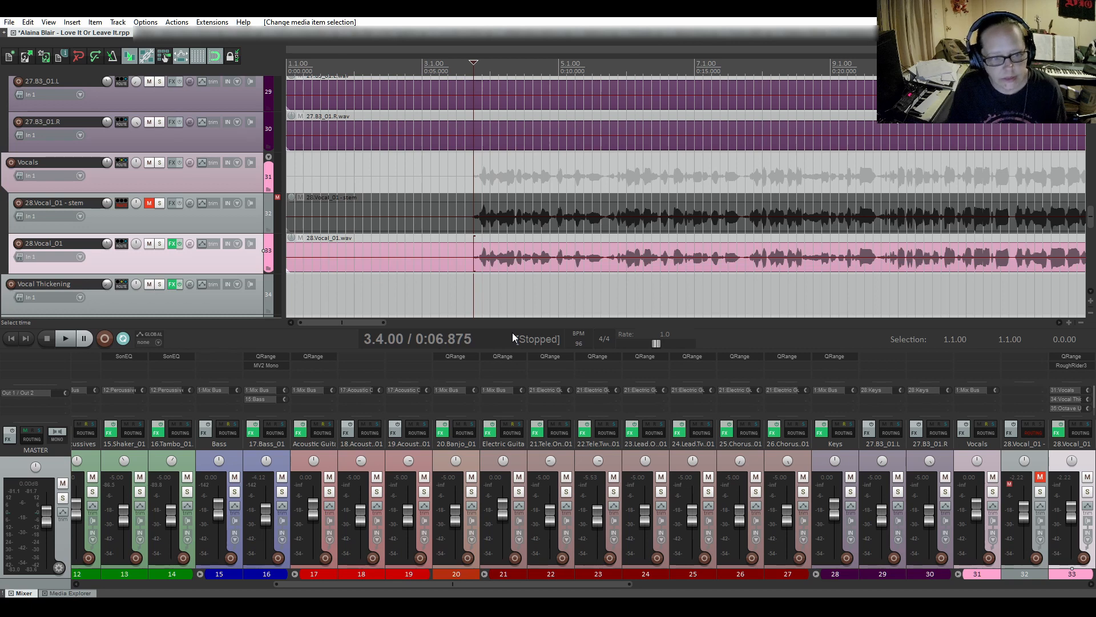
{"action": "key", "text": "space"}
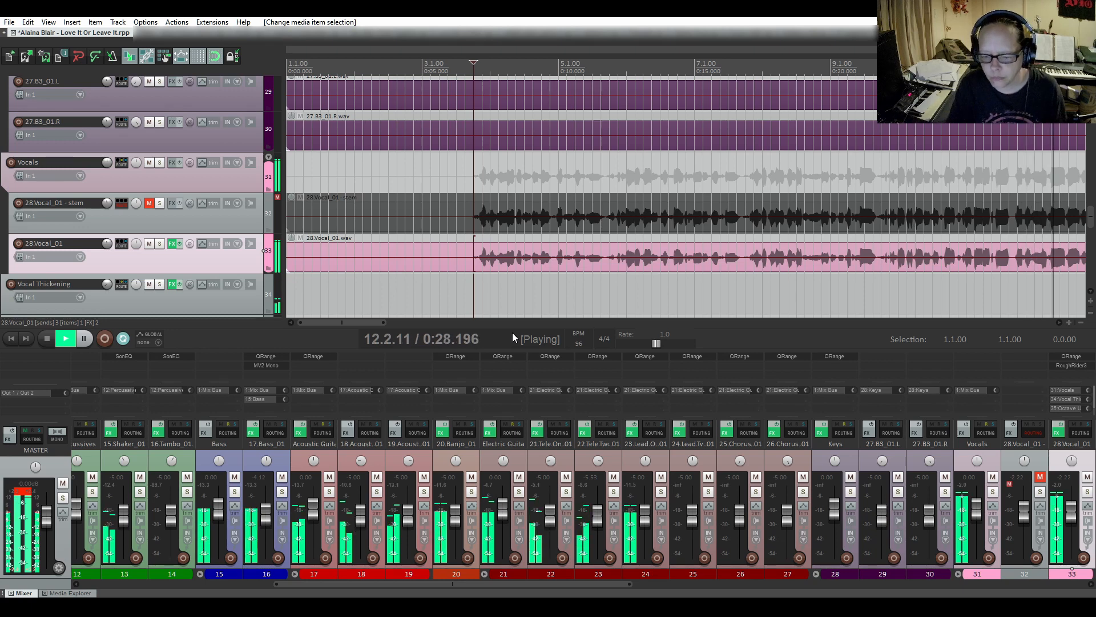
{"action": "left_click_drag", "start_coordinate": [575, 583], "coordinate": [790, 584]}
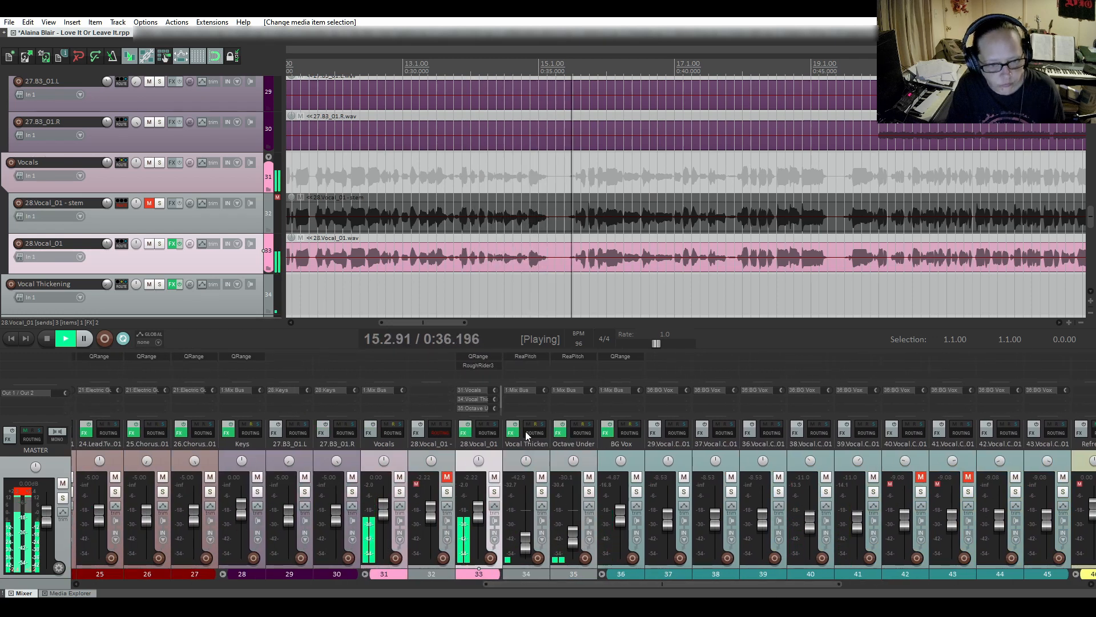
Stop the full mix, solo the Octave Under track and audition it from 3.4.00.
{"action": "key", "text": "space"}
{"action": "left_click", "coordinate": [590, 492]}
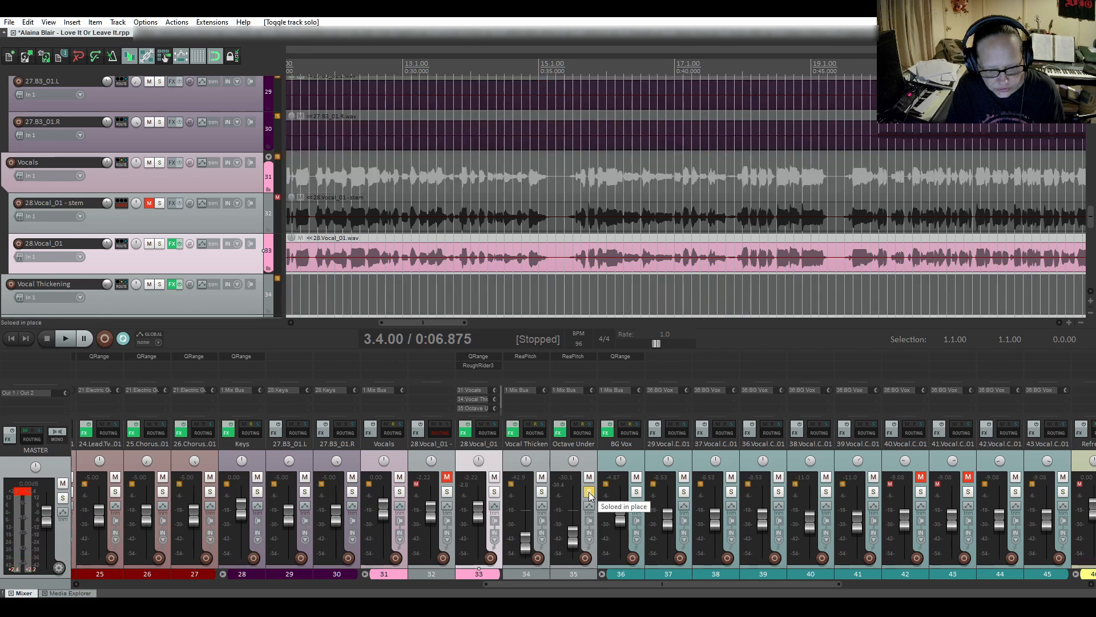
{"action": "mouse_move", "coordinate": [621, 425]}
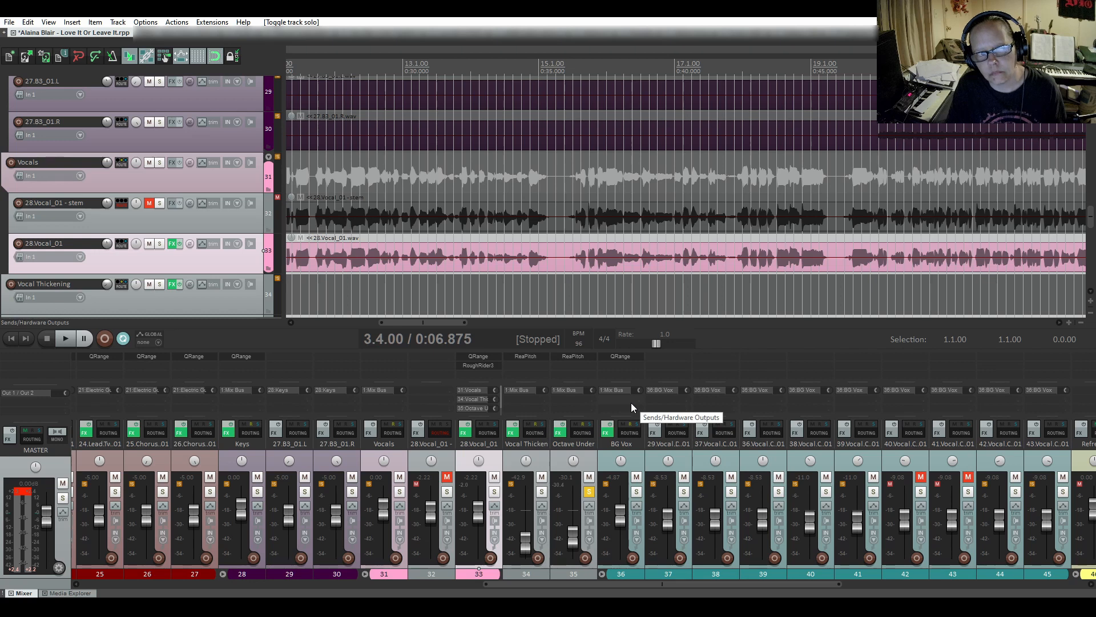
{"action": "key", "text": "space"}
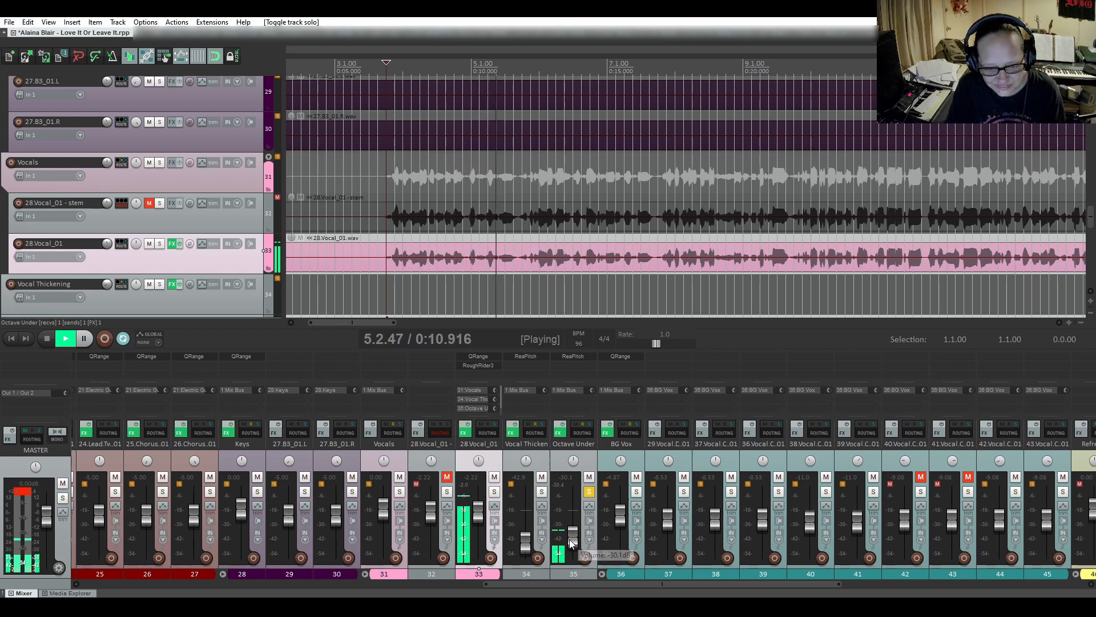
{"action": "key", "text": "space"}
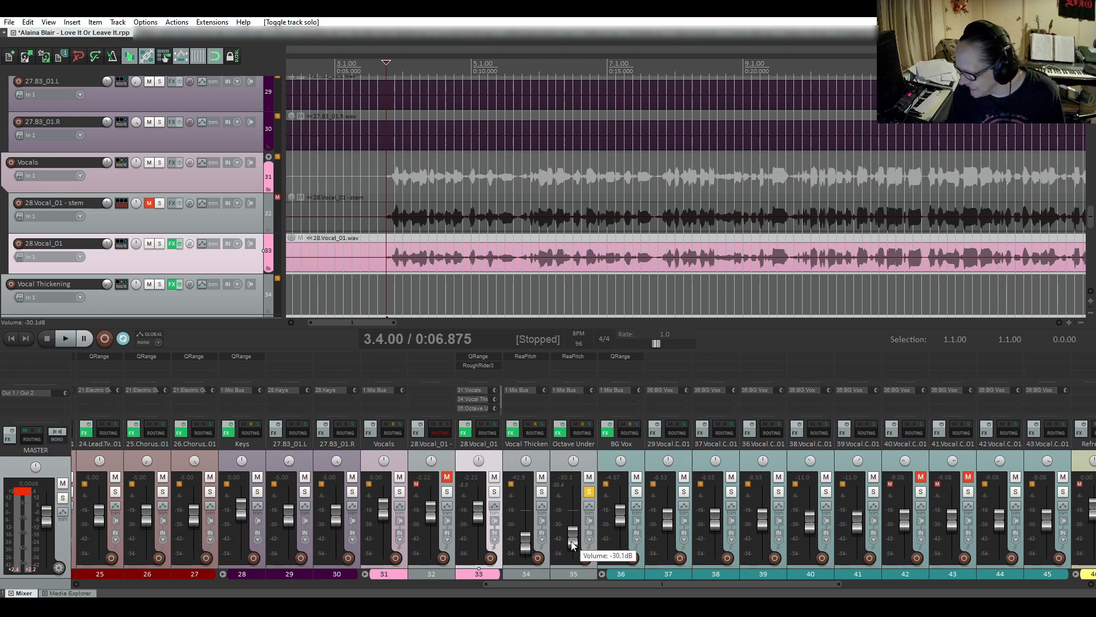
Lower the Octave Under track's volume to -35.7 dB, unsolo it and check it in the full mix.
{"action": "left_click_drag", "start_coordinate": [571, 540], "coordinate": [571, 547]}
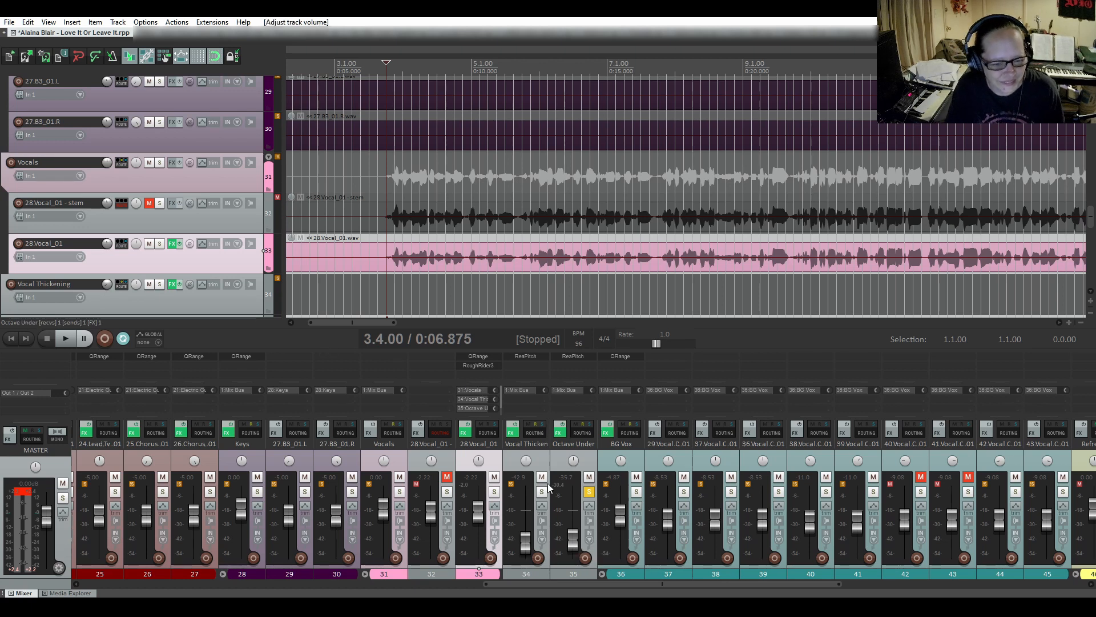
{"action": "left_click", "coordinate": [589, 492]}
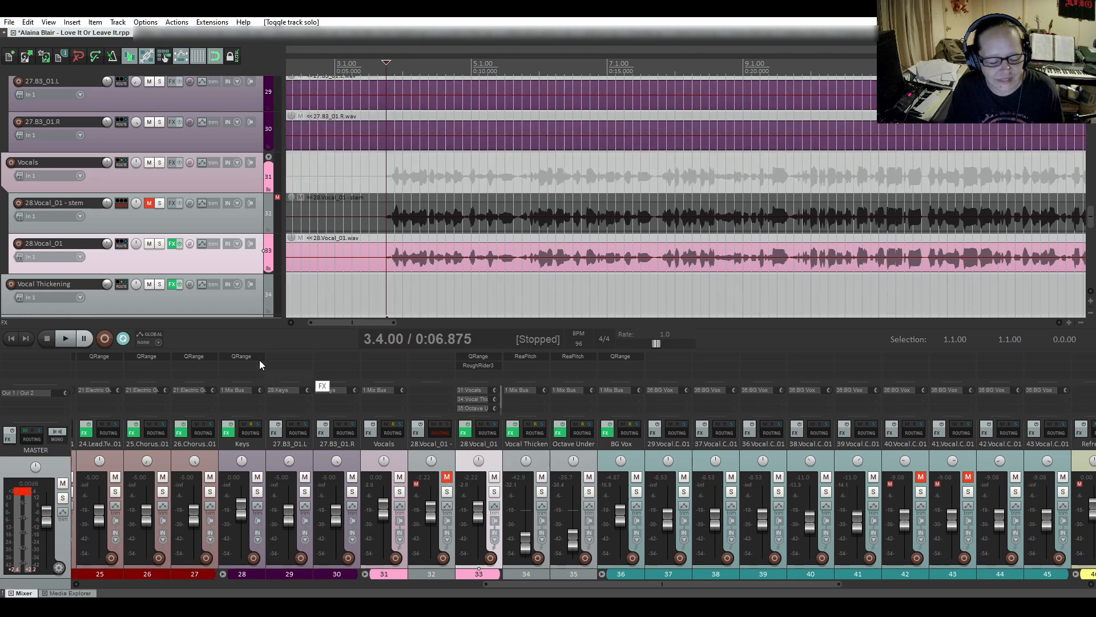
{"action": "key", "text": "space"}
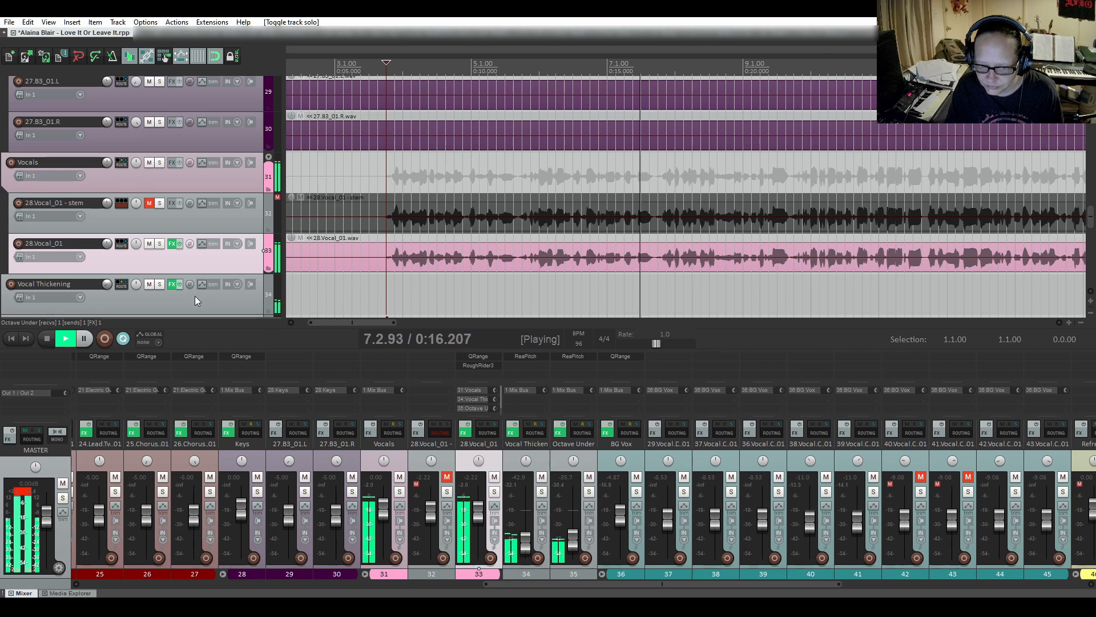
{"action": "key", "text": "space"}
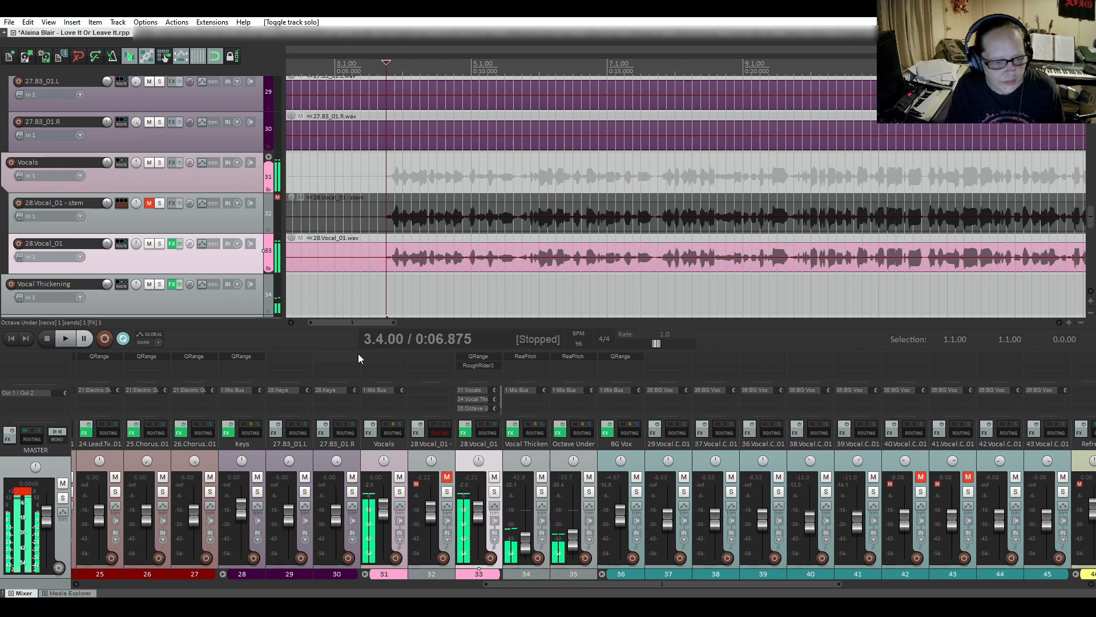
Play the last vocal phrase of the song in the full mix from 85.4.50 and again from 86.4.50.
{"action": "left_click_drag", "start_coordinate": [364, 322], "coordinate": [979, 345]}
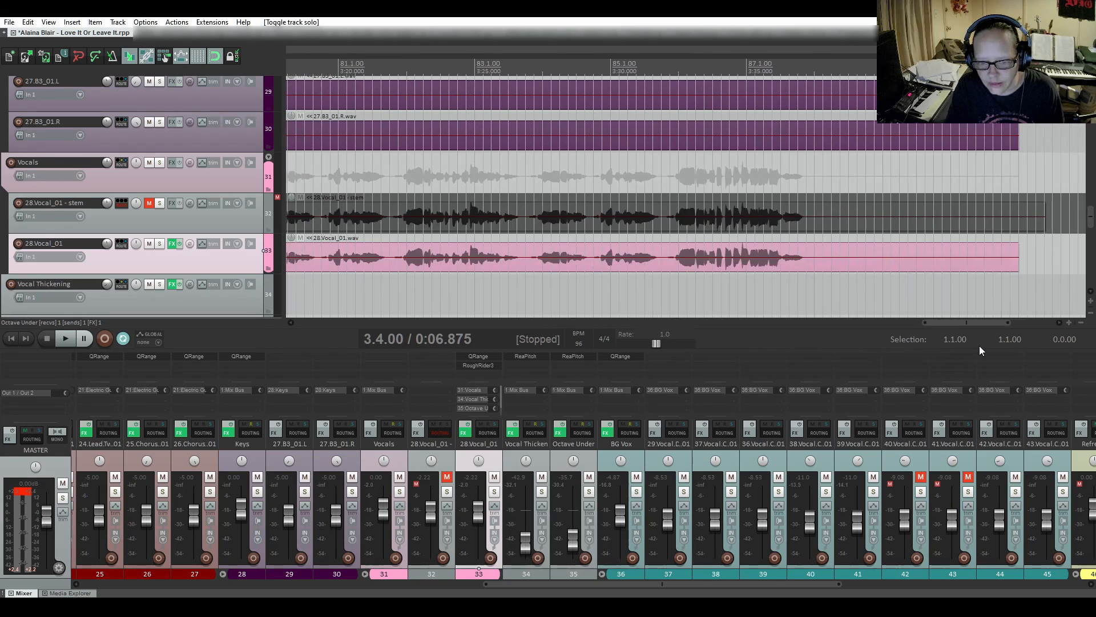
{"action": "left_click", "coordinate": [681, 234]}
{"action": "key", "text": "space"}
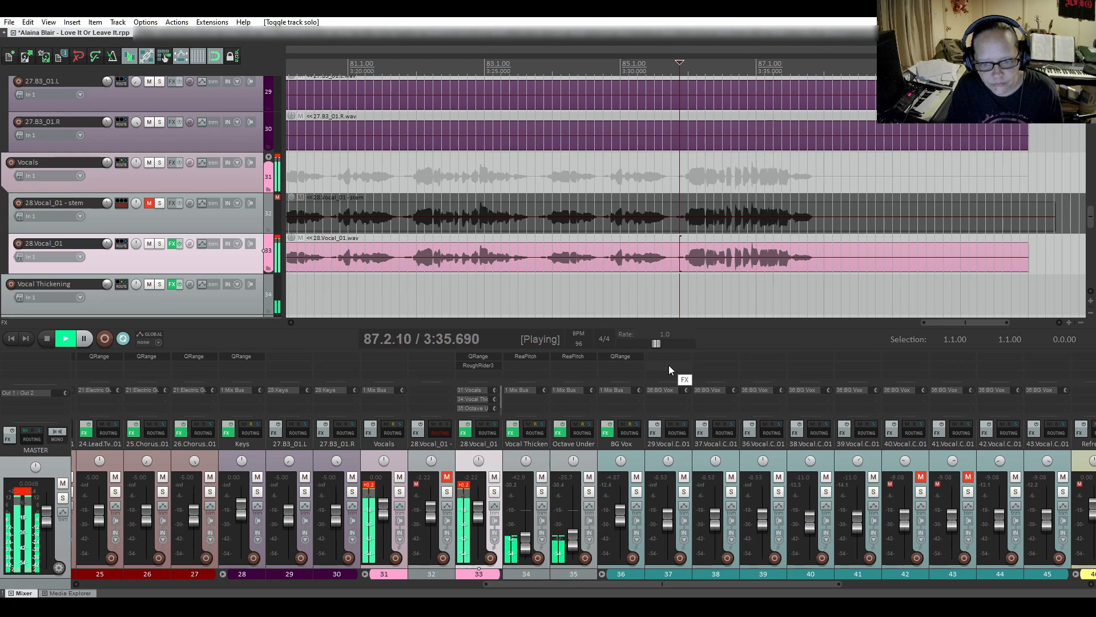
{"action": "key", "text": "space"}
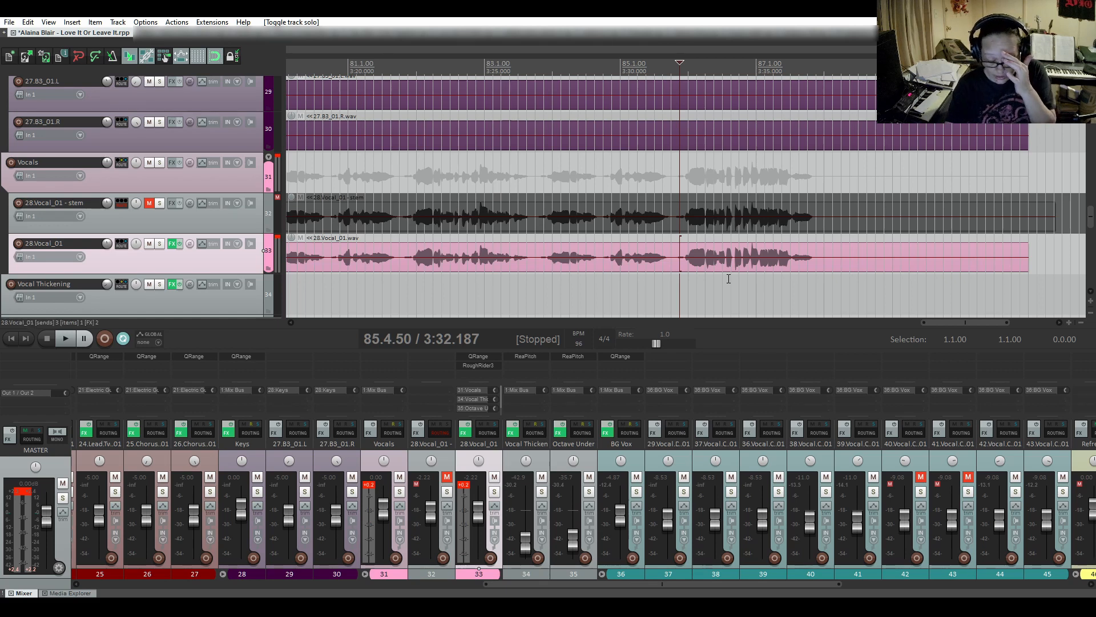
{"action": "left_click", "coordinate": [748, 237]}
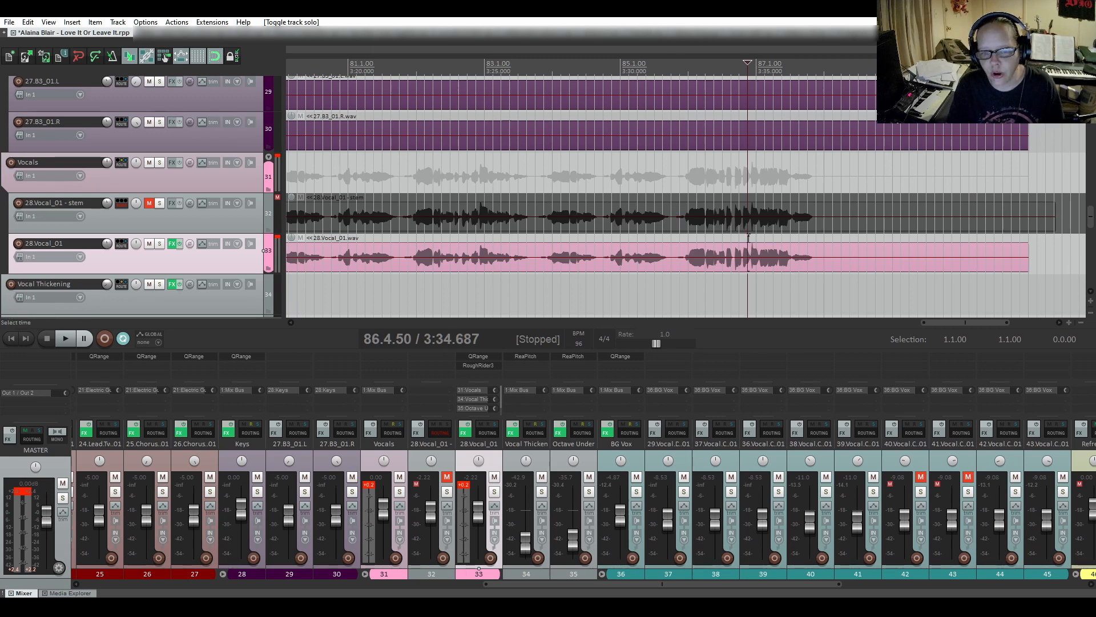
{"action": "key", "text": "space"}
{"action": "key", "text": "space"}
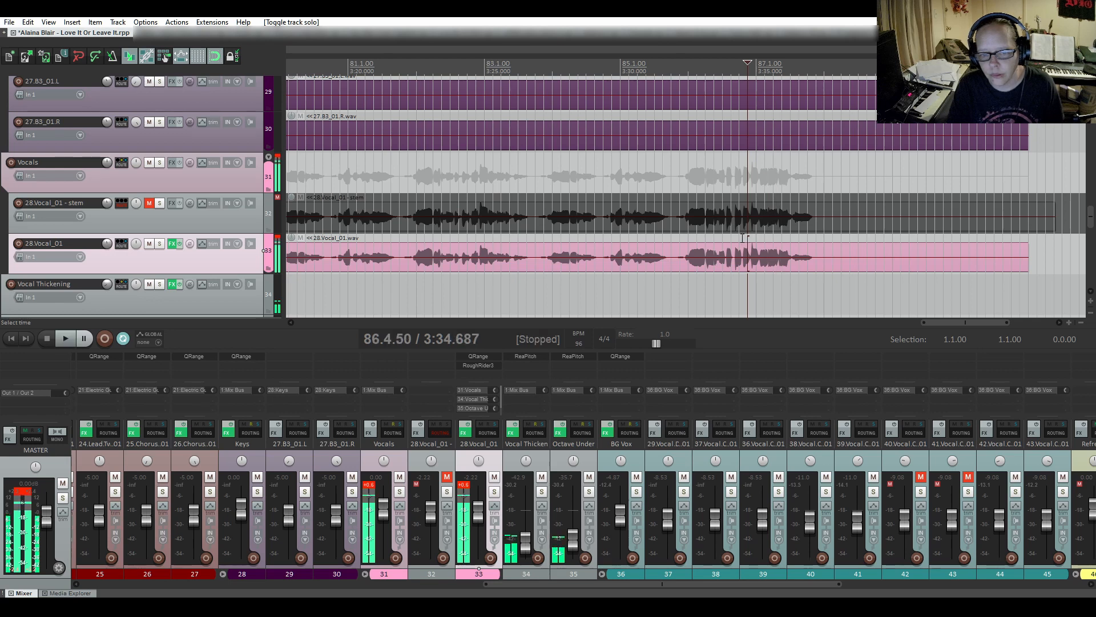
Replay short passages of the last vocal phrase from just after 86.4.00 and from 86.3.50.
{"action": "left_click", "coordinate": [740, 252]}
{"action": "scroll", "coordinate": [739, 252], "scroll_direction": "up", "scroll_amount": 3}
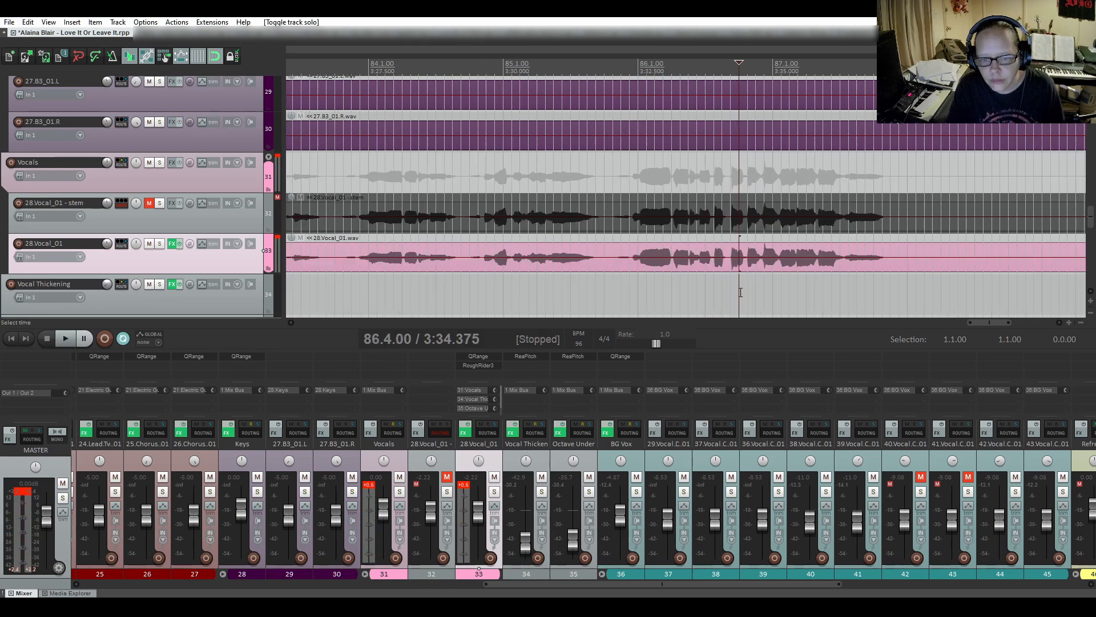
{"action": "left_click", "coordinate": [748, 237]}
{"action": "key", "text": "space"}
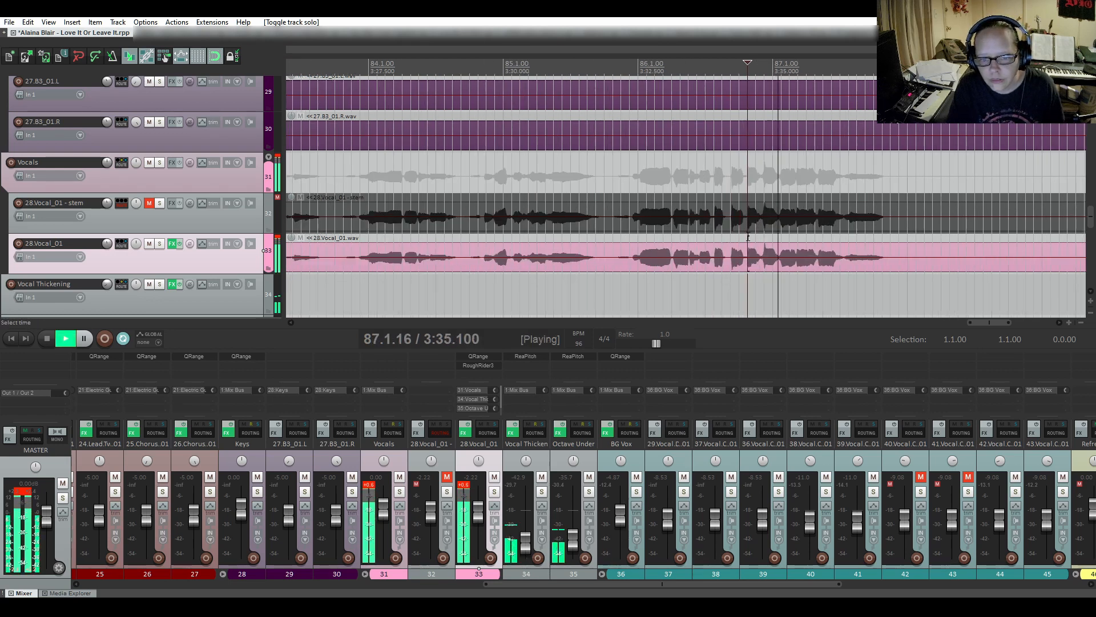
{"action": "key", "text": "space"}
{"action": "left_click", "coordinate": [721, 237]}
{"action": "key", "text": "space"}
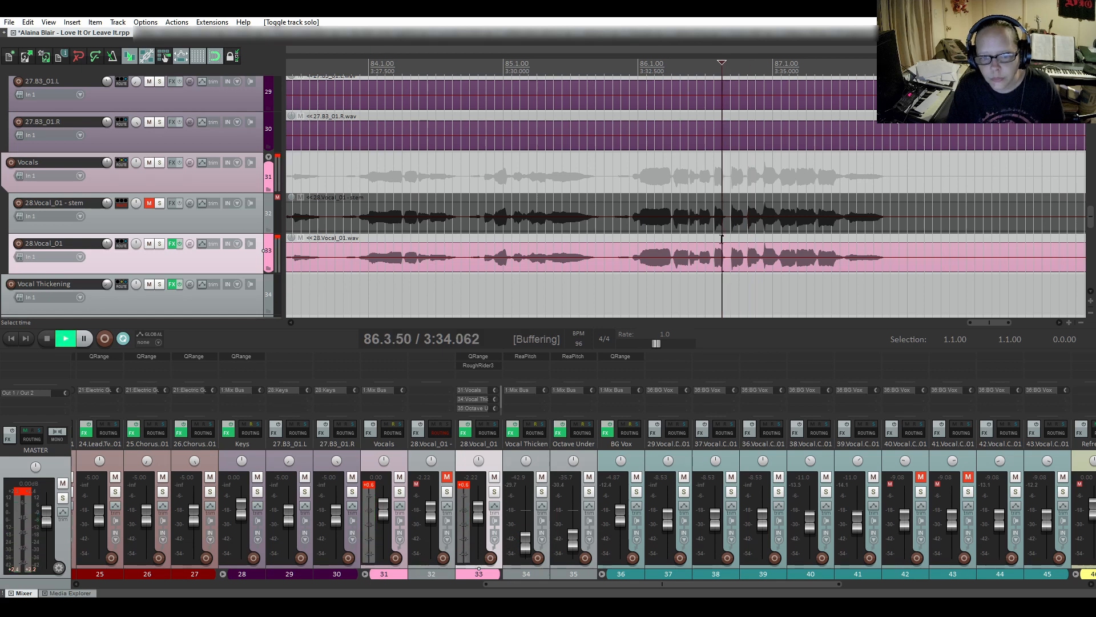
{"action": "key", "text": "space"}
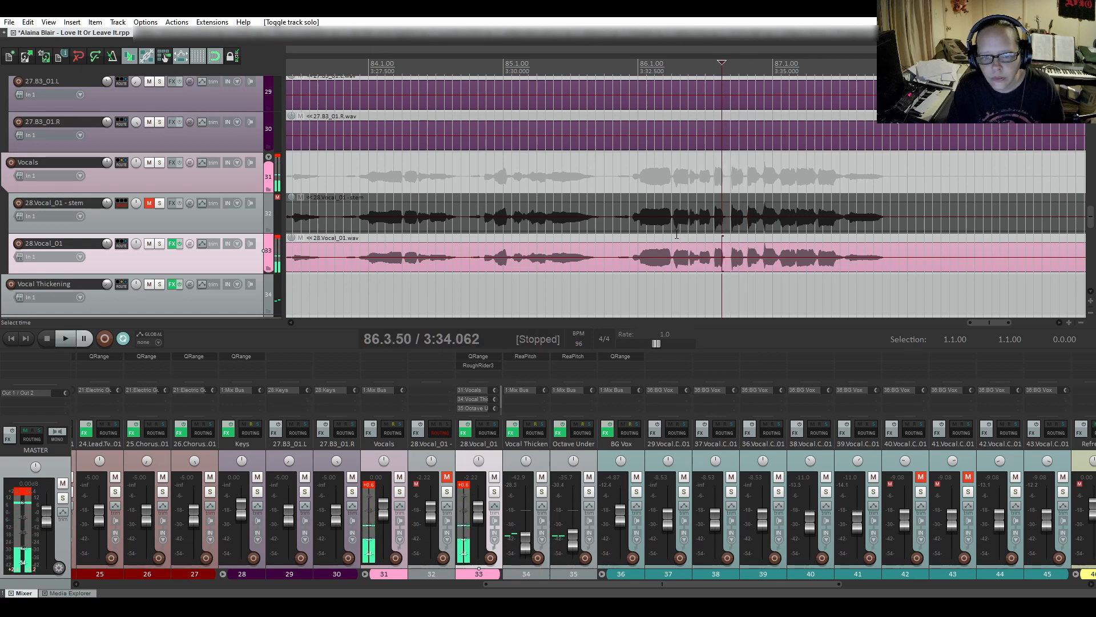
Replay the last vocal phrase repeatedly from 86.2.25 to pinpoint where the octave layer needs a level change.
{"action": "left_click", "coordinate": [680, 237]}
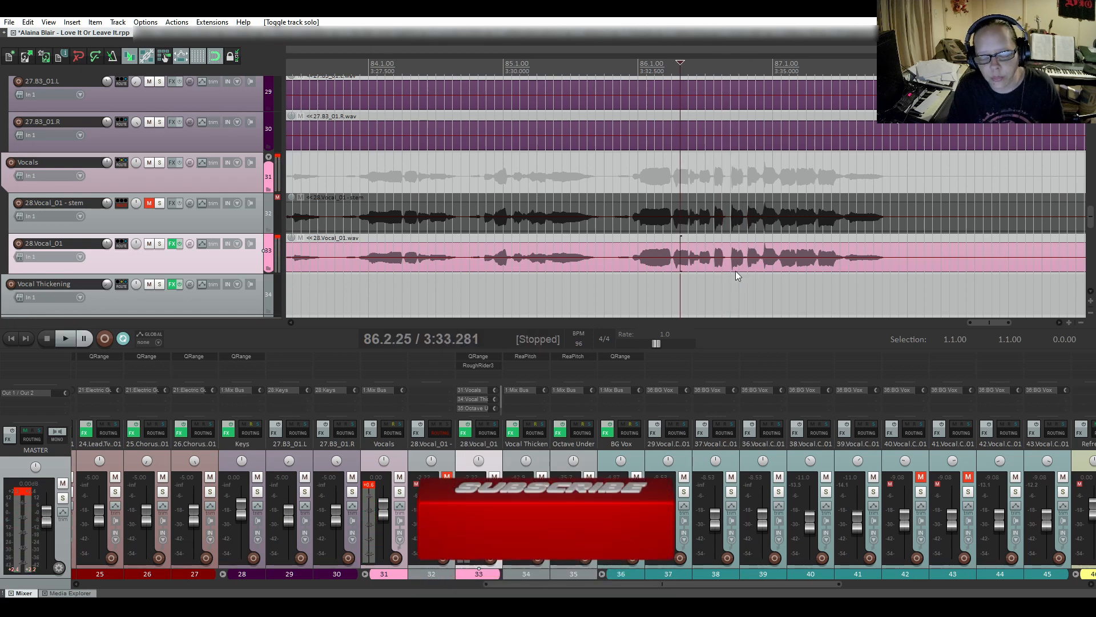
{"action": "key", "text": "space"}
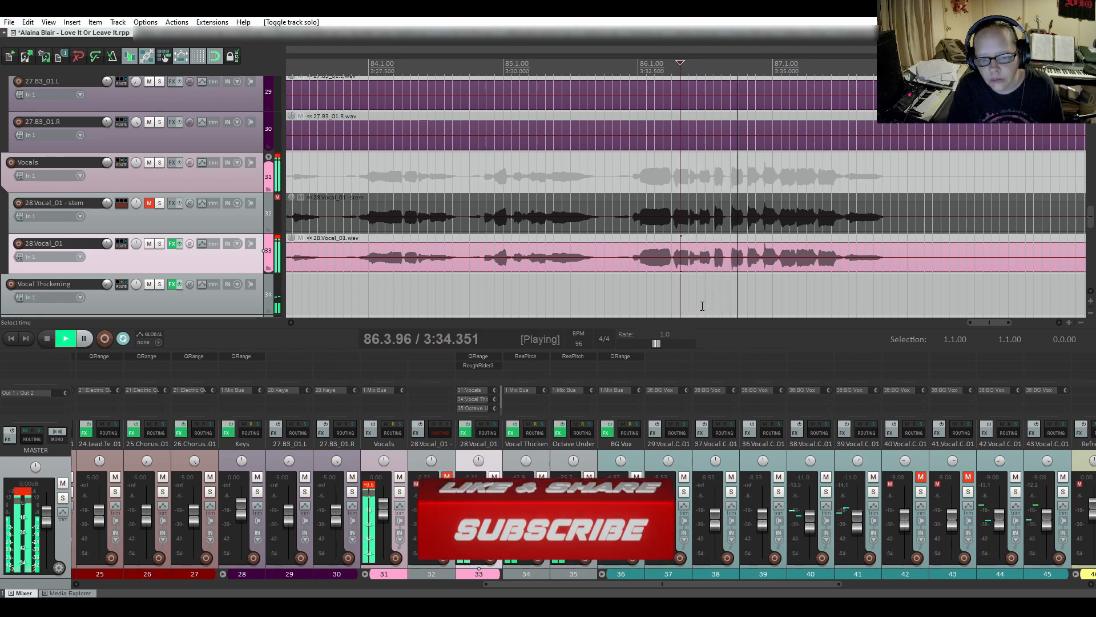
{"action": "key", "text": "space"}
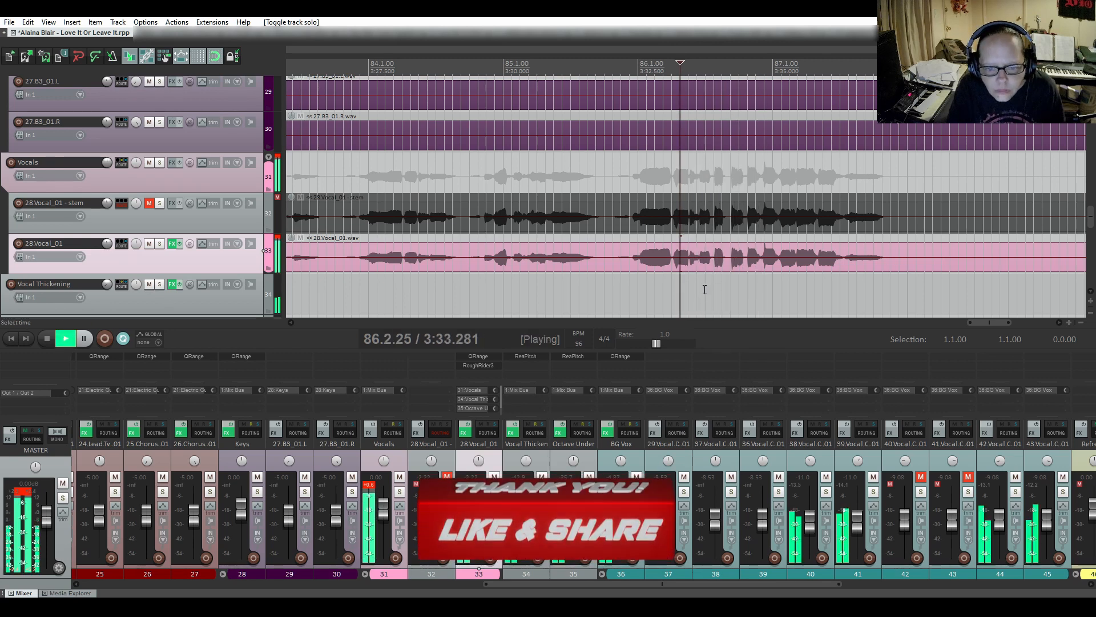
{"action": "key", "text": "space"}
{"action": "key", "text": "space"}
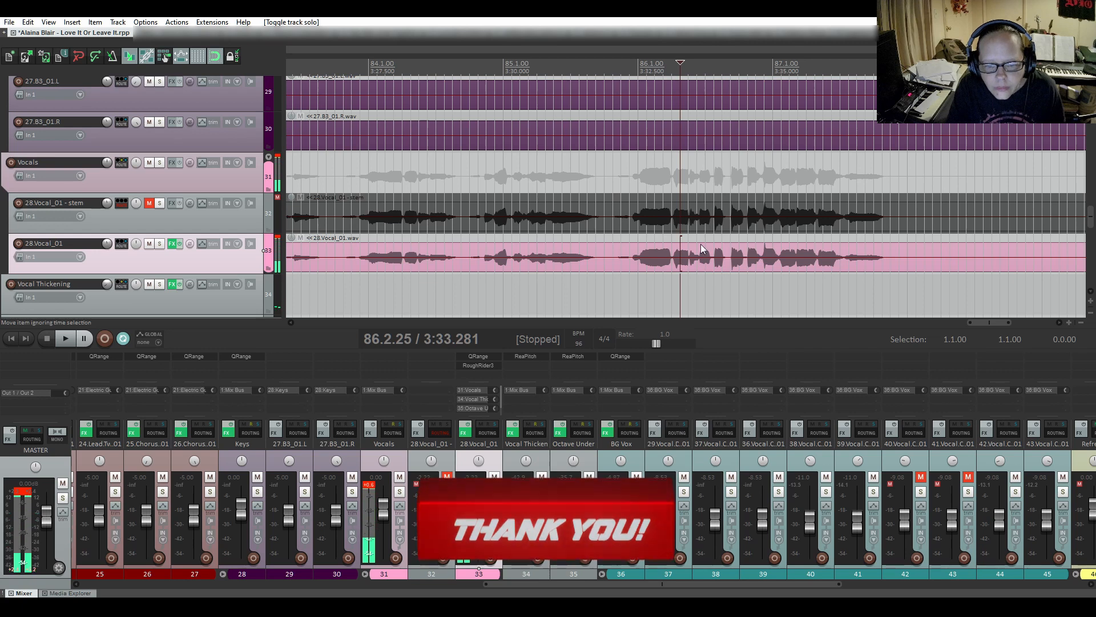
Add a marker named Octave Vol Auto at 86.2.75, within the last vocal phrase.
{"action": "left_click", "coordinate": [700, 266]}
{"action": "scroll", "coordinate": [700, 267], "scroll_direction": "up", "scroll_amount": 4}
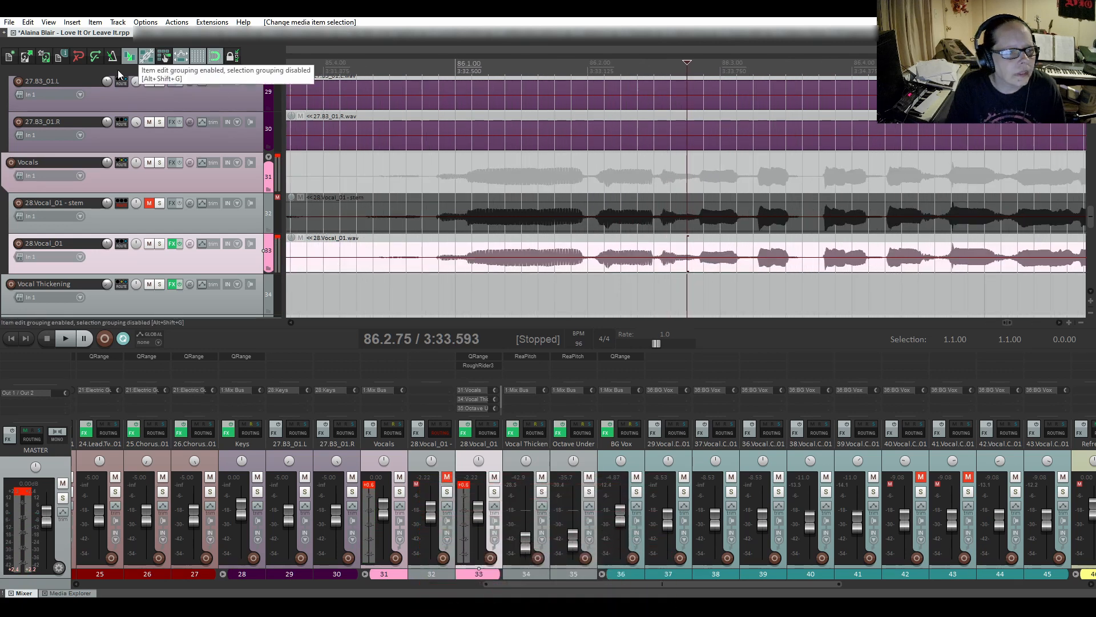
{"action": "right_click", "coordinate": [688, 62]}
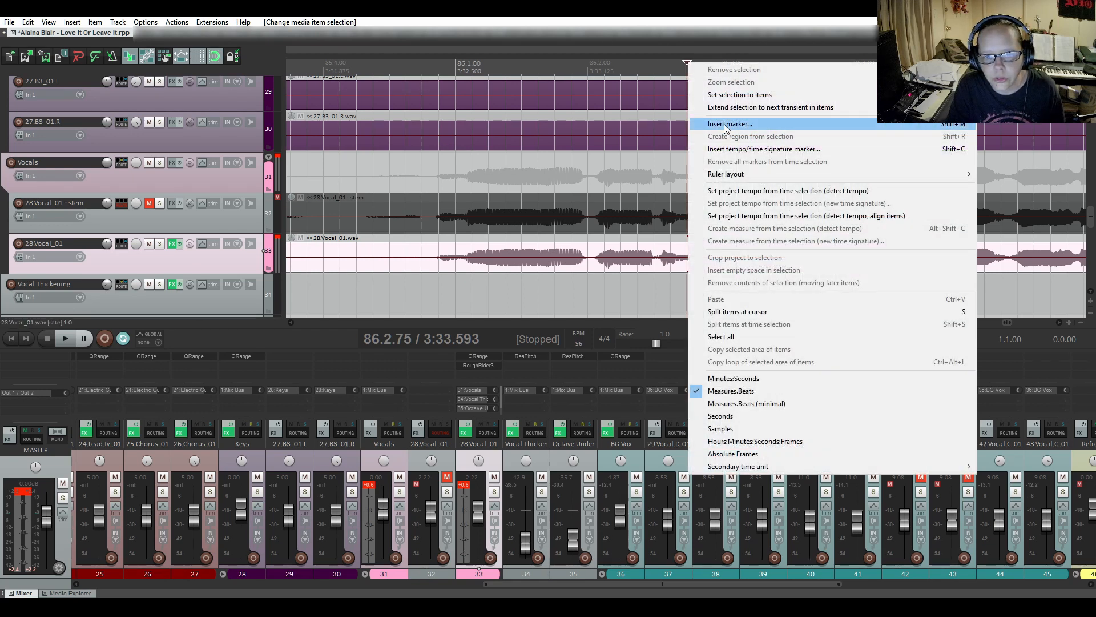
{"action": "left_click", "coordinate": [742, 17]}
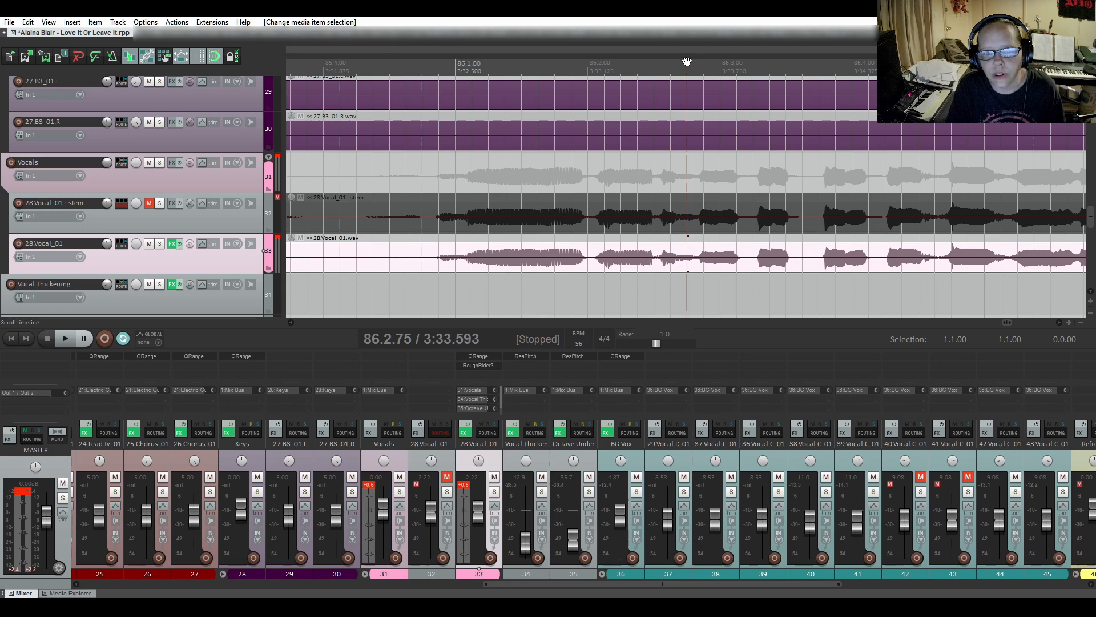
{"action": "right_click", "coordinate": [687, 62]}
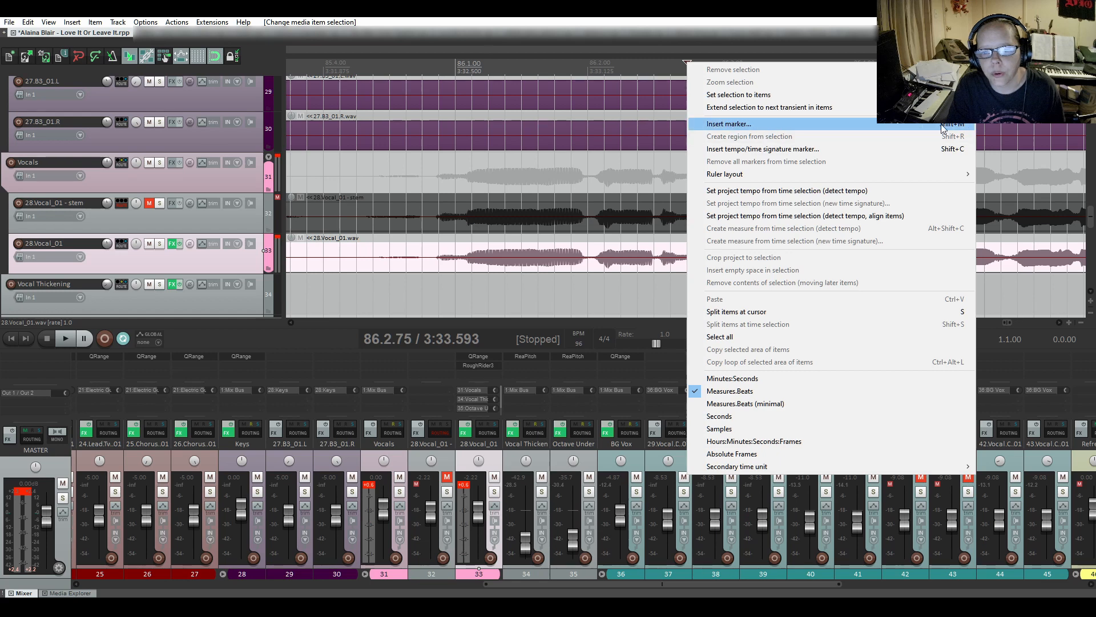
{"action": "left_click", "coordinate": [737, 125]}
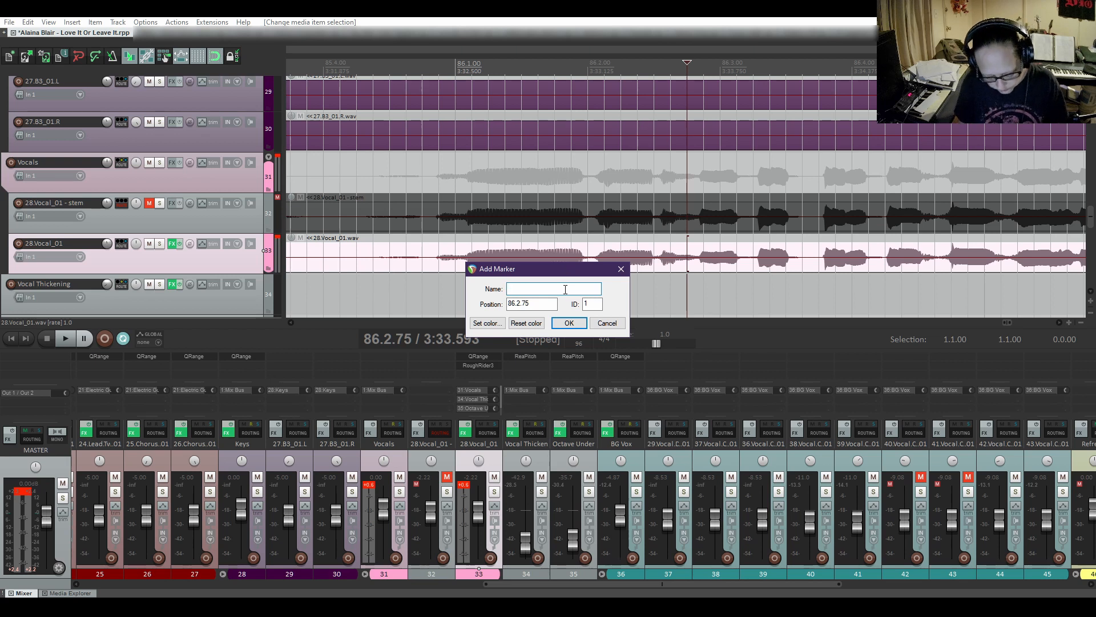
{"action": "type", "text": "Oc"}
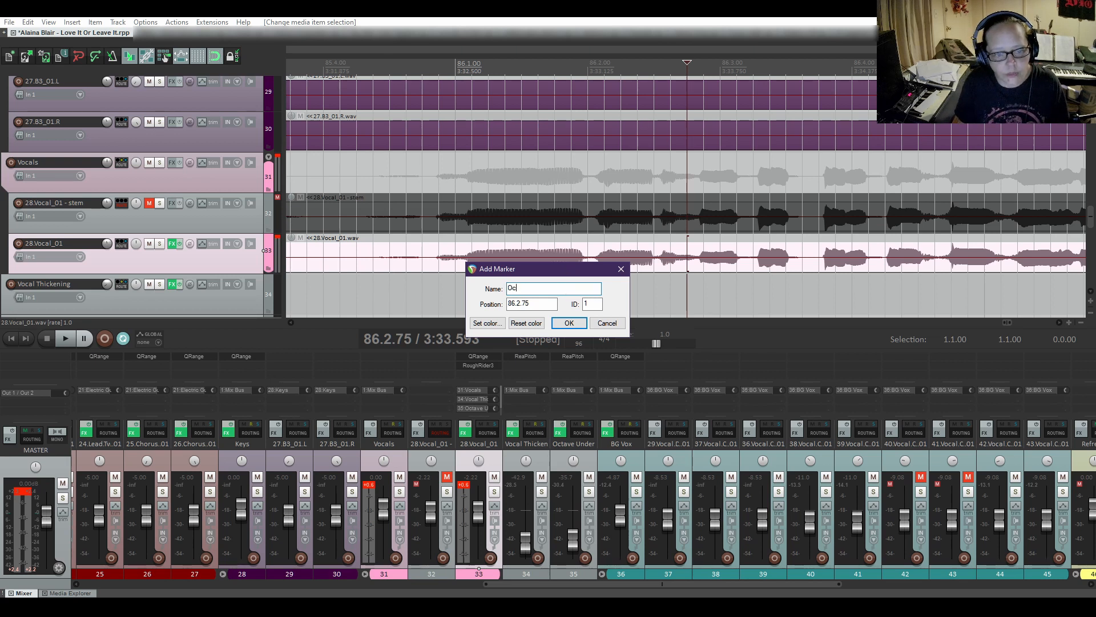
{"action": "type", "text": "tt"}
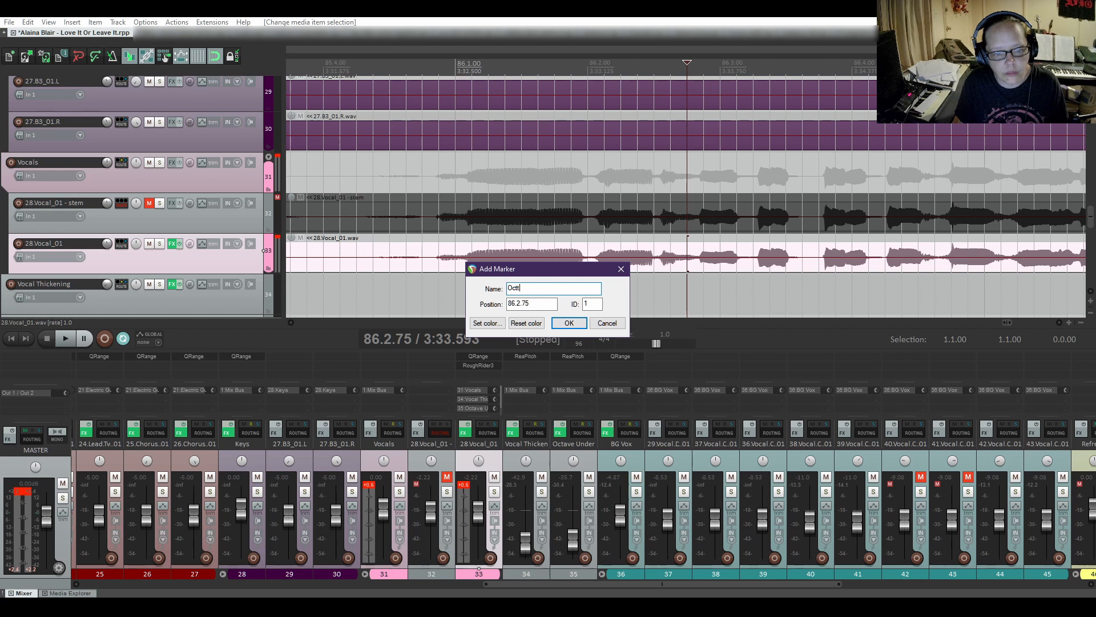
{"action": "key", "text": "BackSpace"}
{"action": "type", "text": "ave"}
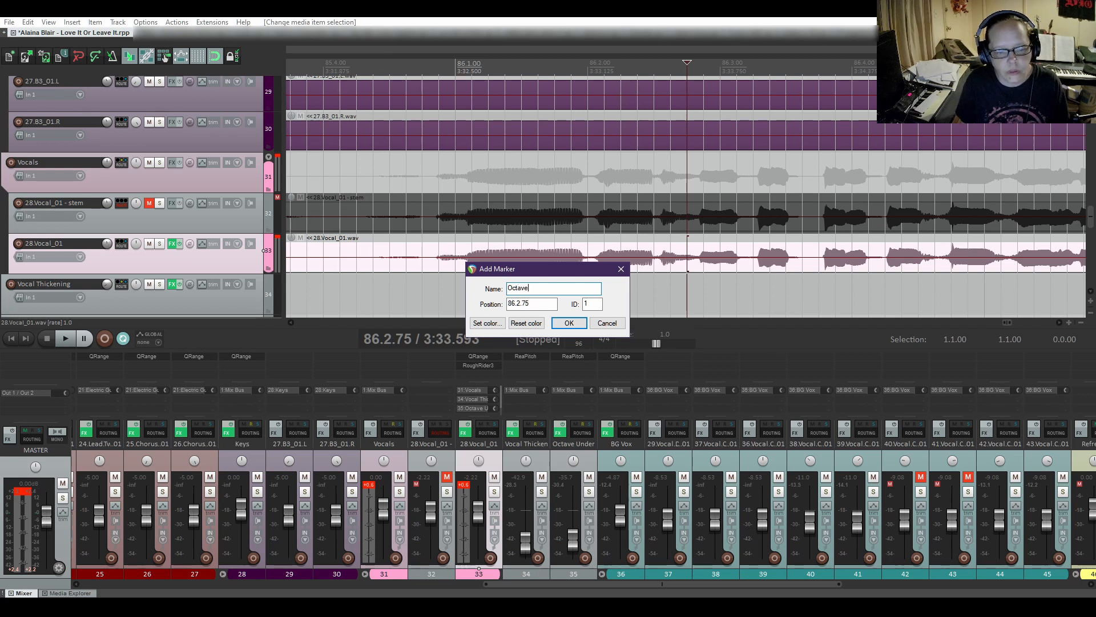
{"action": "type", "text": " Vo"}
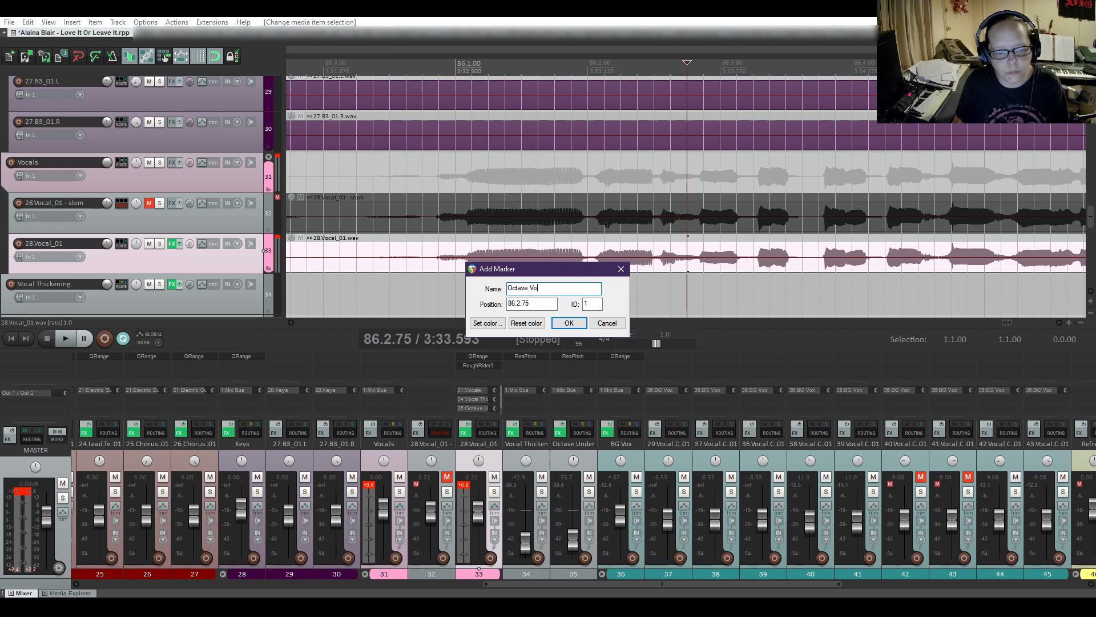
{"action": "type", "text": "l Auto"}
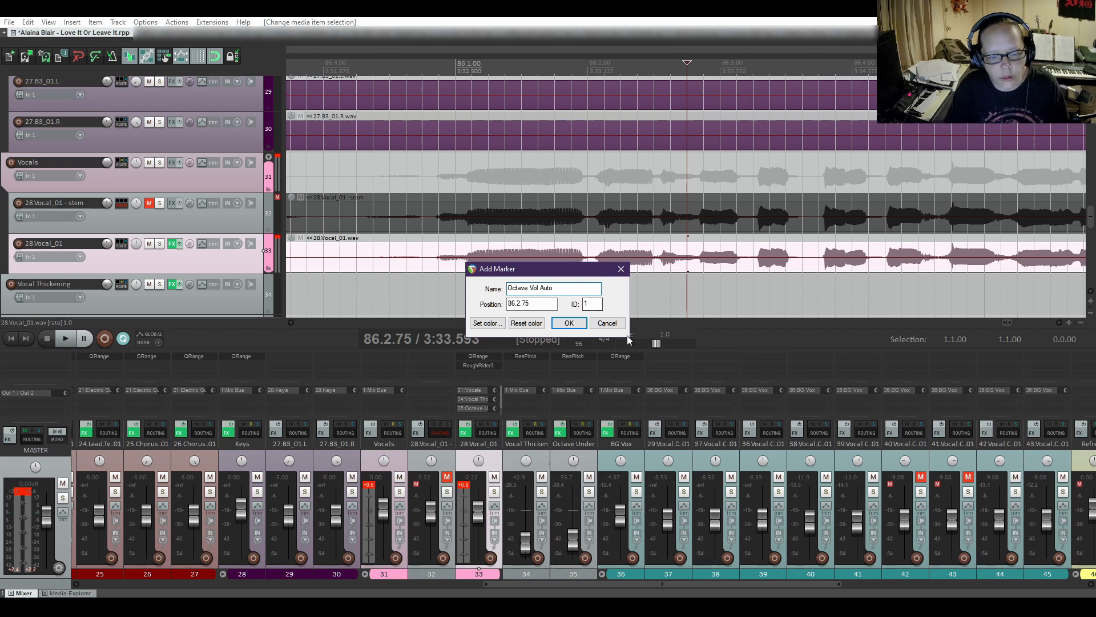
{"action": "left_click", "coordinate": [568, 323]}
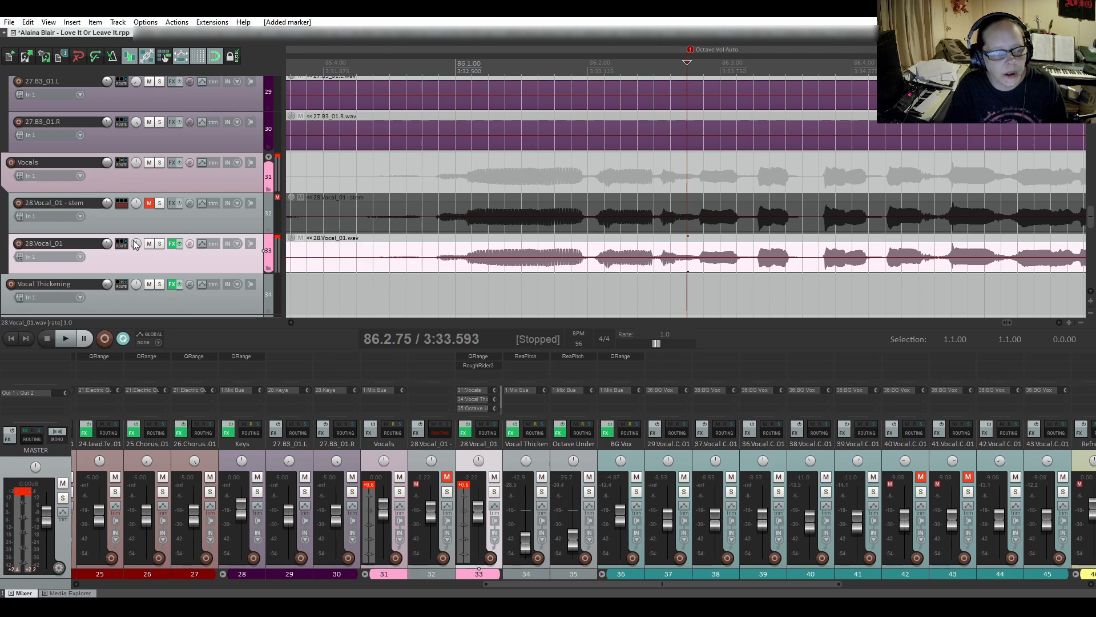
{"action": "scroll", "coordinate": [84, 212], "scroll_direction": "down", "scroll_amount": 3}
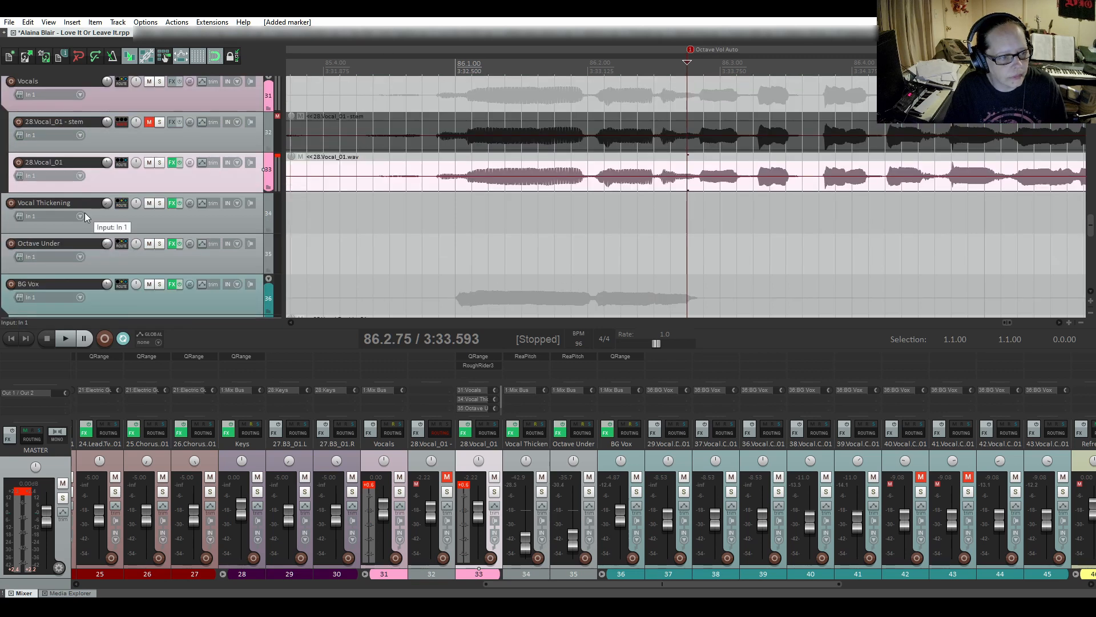
{"action": "scroll", "coordinate": [91, 201], "scroll_direction": "up", "scroll_amount": 3}
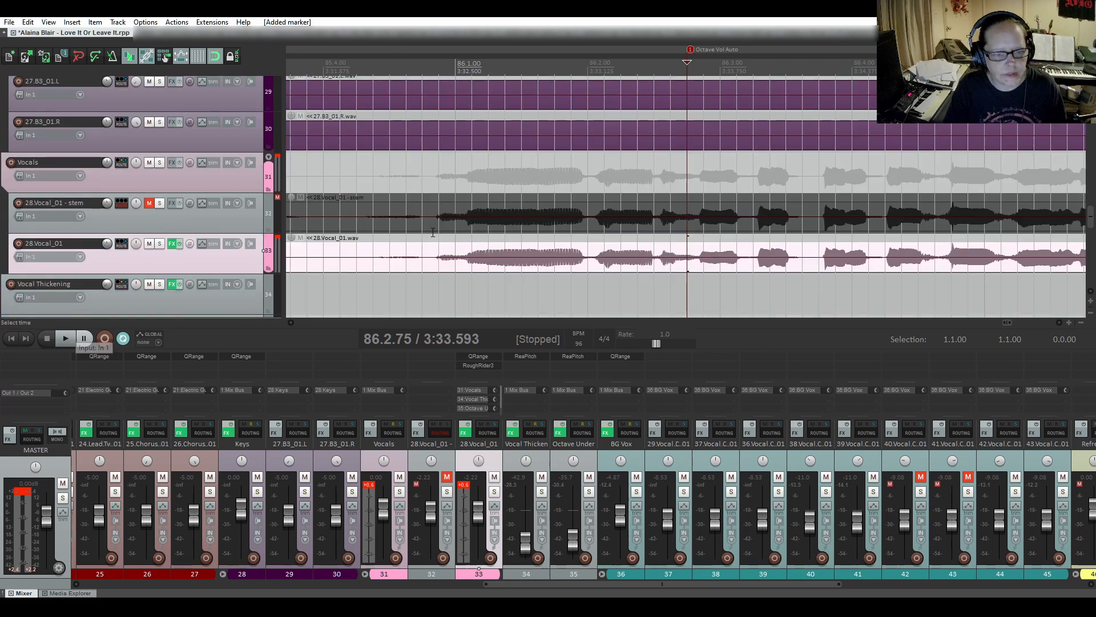
{"action": "scroll", "coordinate": [433, 233], "scroll_direction": "down", "scroll_amount": 5}
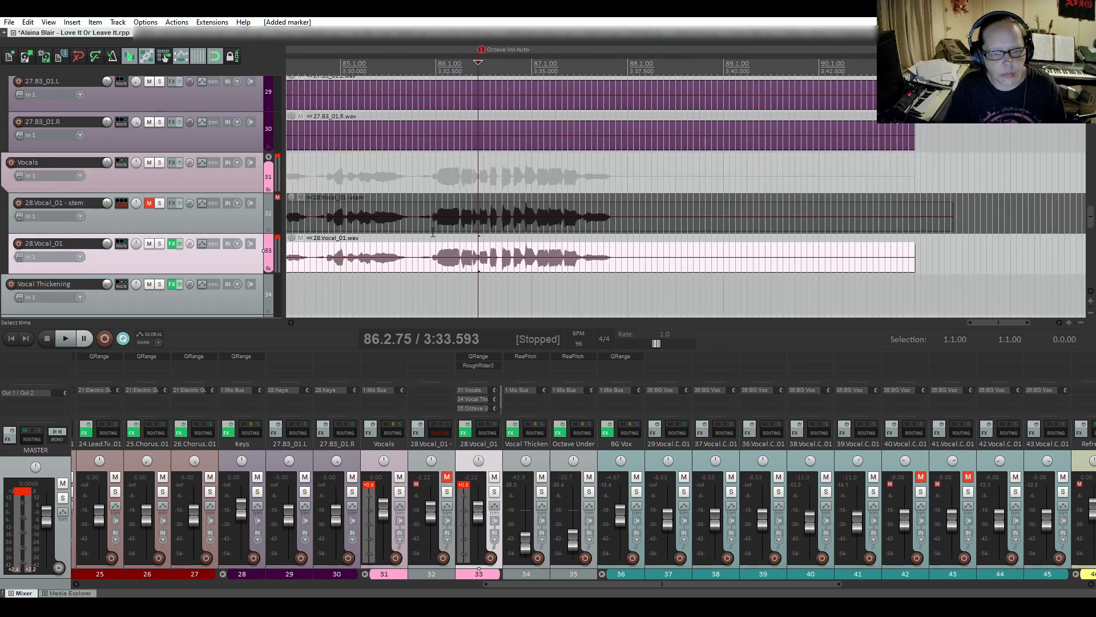
Return to the start of the song, where the lead vocal begins, and open the effects chain of track 28.Vocal_01.
{"action": "left_click", "coordinate": [11, 339]}
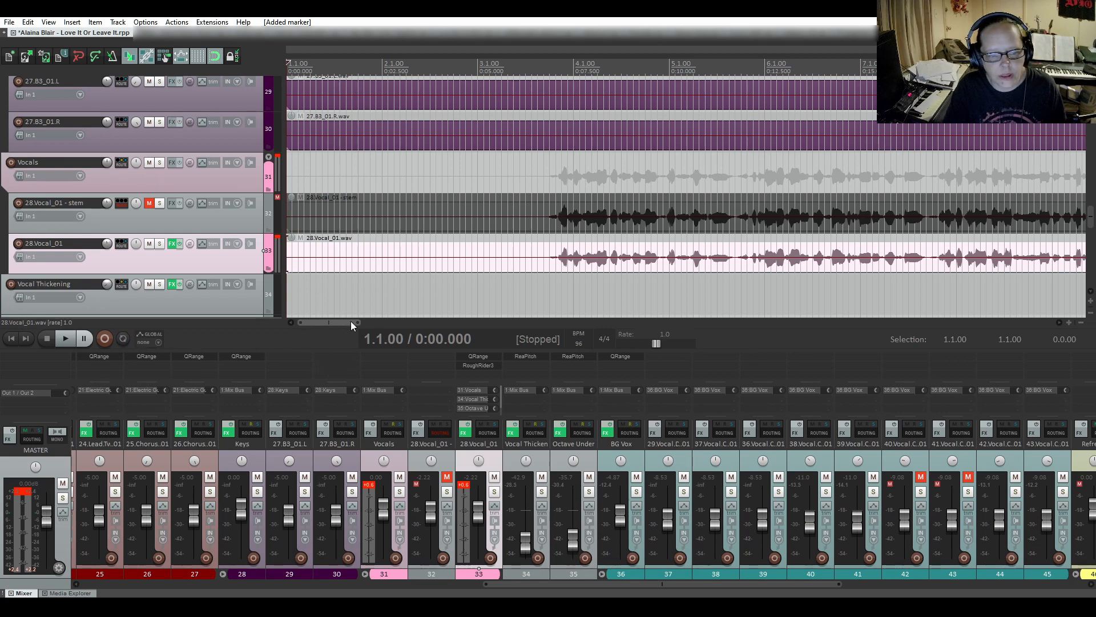
{"action": "left_click_drag", "start_coordinate": [350, 321], "coordinate": [371, 324]}
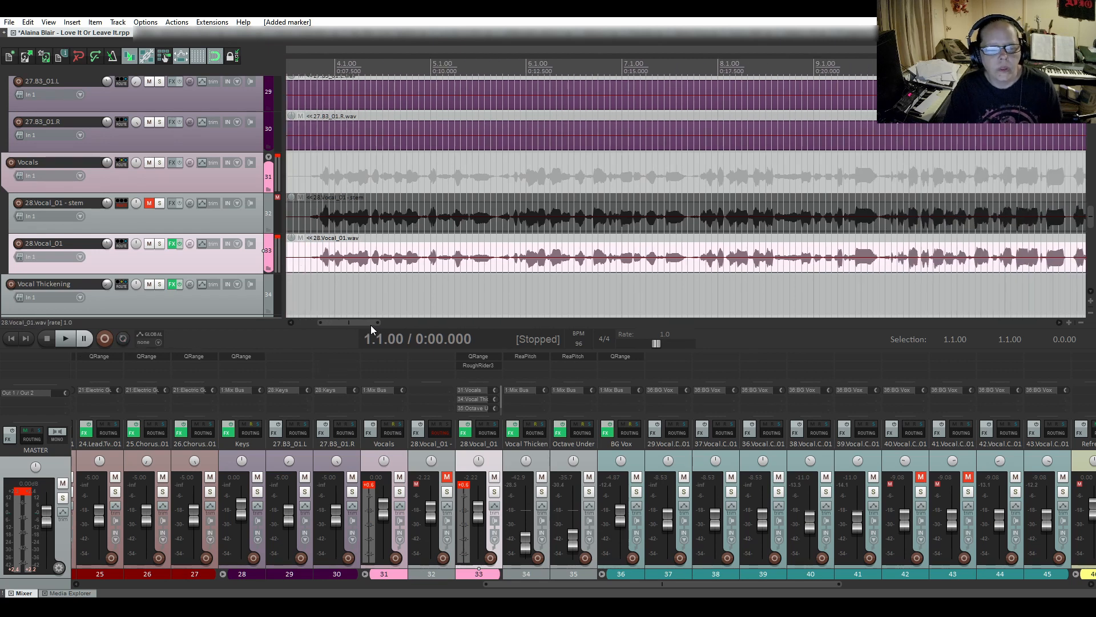
{"action": "left_click", "coordinate": [172, 245]}
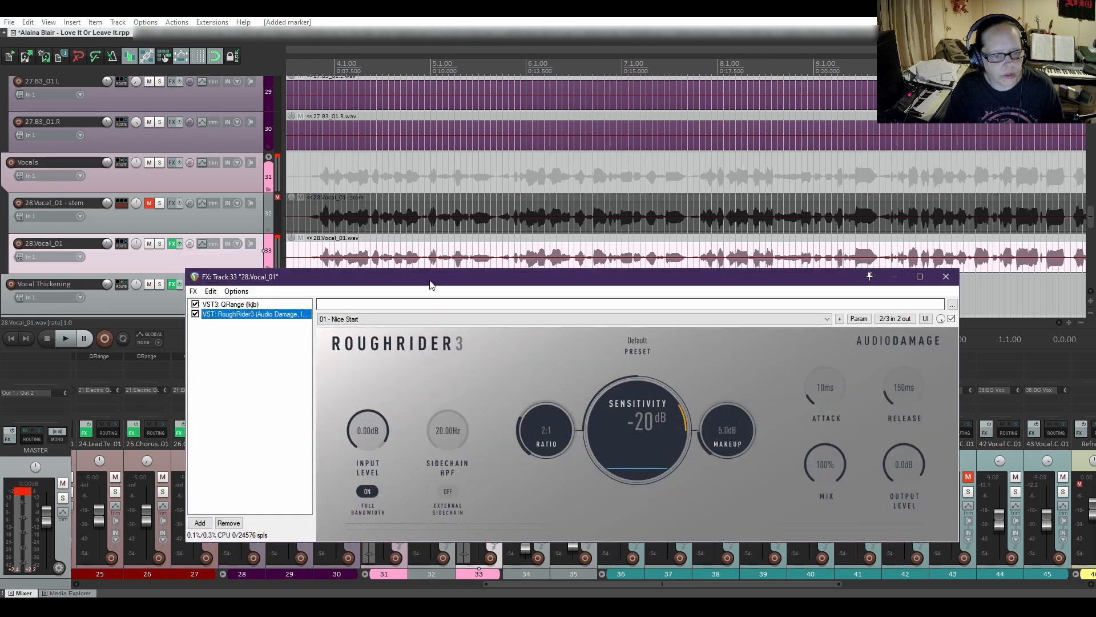
{"action": "left_click_drag", "start_coordinate": [431, 285], "coordinate": [512, 202]}
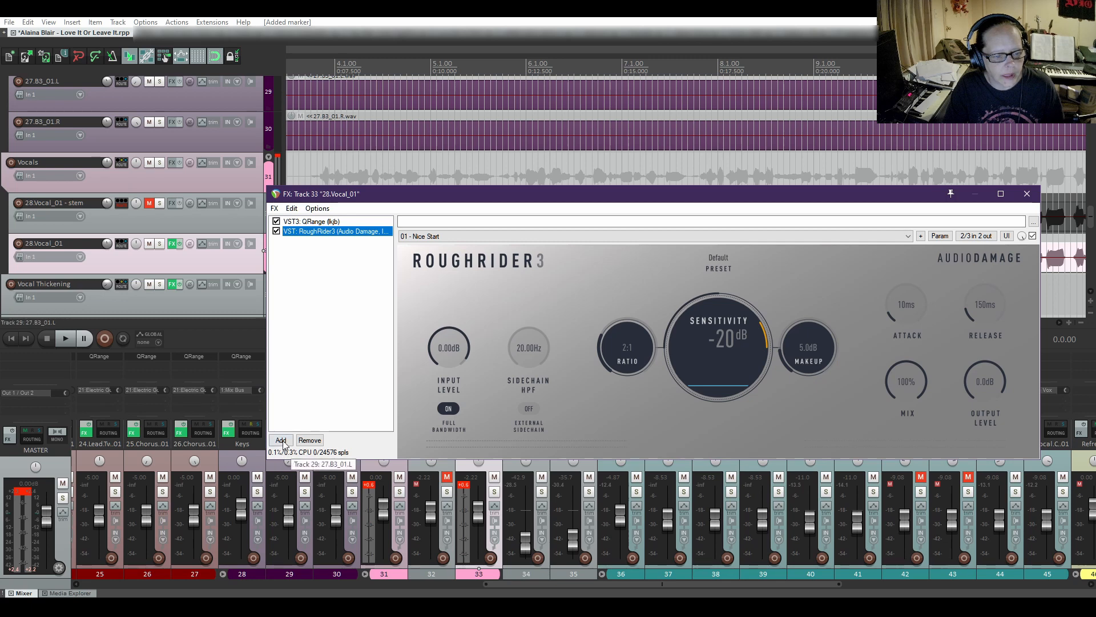
Find the Waves plug-ins among the developers and add Sibilance Mono to the end of the 28.Vocal_01 effects chain.
{"action": "left_click", "coordinate": [281, 440]}
{"action": "mouse_move", "coordinate": [534, 313]}
{"action": "left_mouse_down"}
{"action": "mouse_move", "coordinate": [538, 263]}
{"action": "mouse_move", "coordinate": [539, 306]}
{"action": "left_mouse_up"}
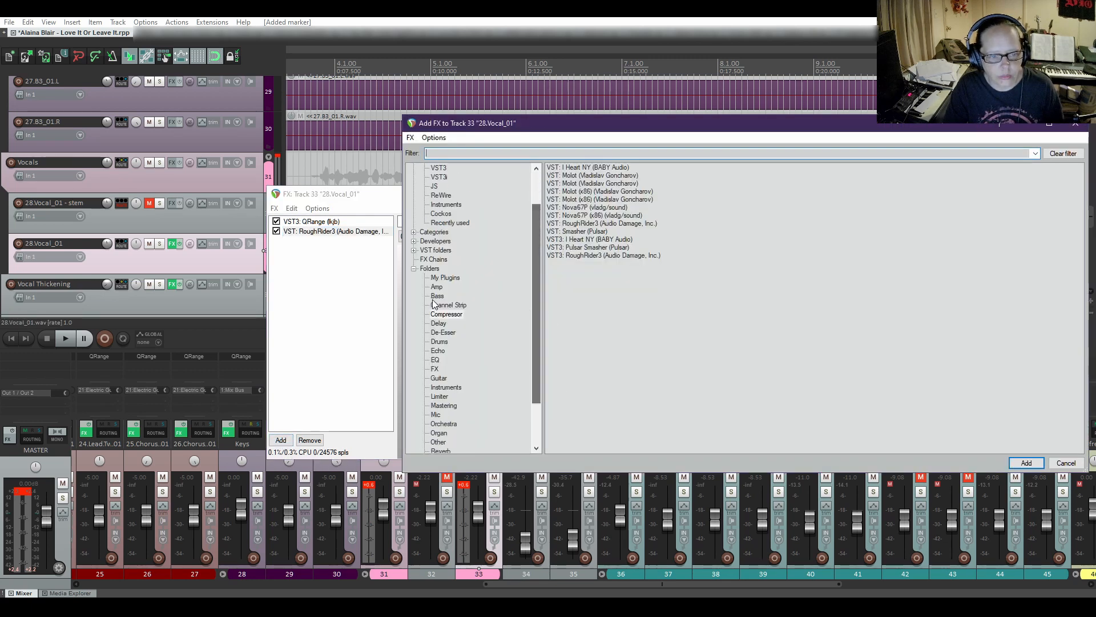
{"action": "left_click", "coordinate": [414, 241]}
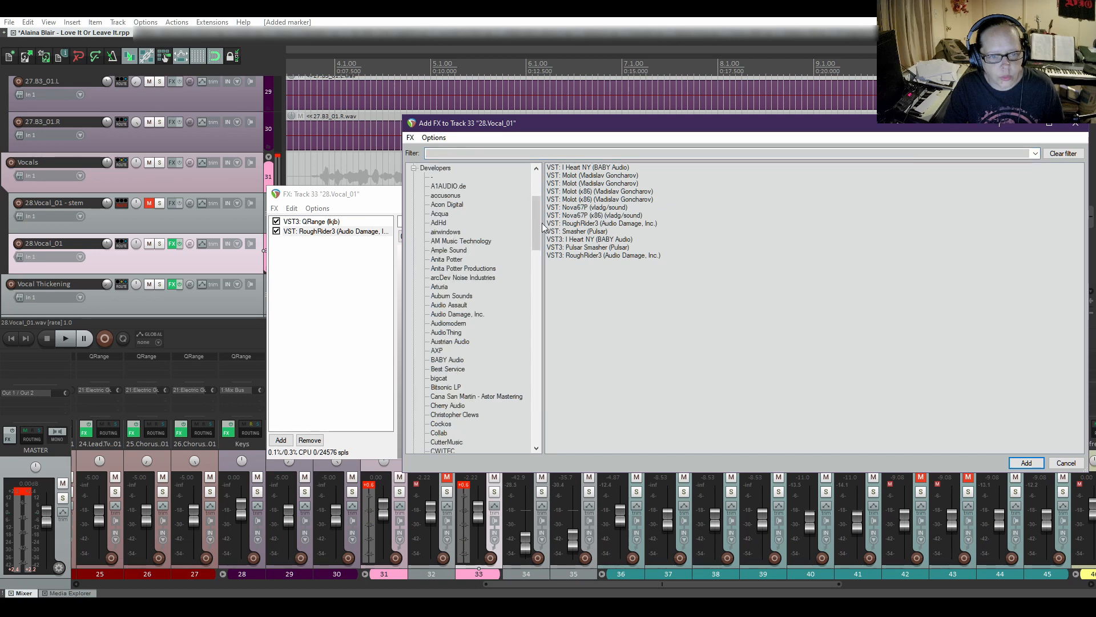
{"action": "scroll", "coordinate": [516, 357], "scroll_direction": "down", "scroll_amount": 10}
{"action": "scroll", "coordinate": [516, 354], "scroll_direction": "down", "scroll_amount": 6}
{"action": "scroll", "coordinate": [514, 381], "scroll_direction": "up", "scroll_amount": 2}
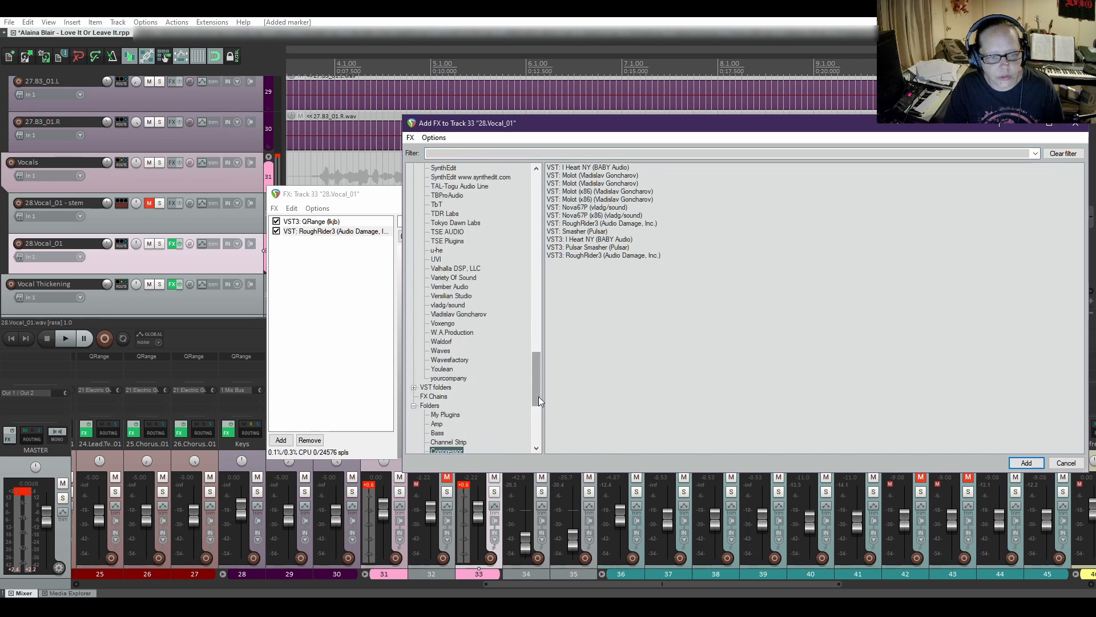
{"action": "left_click_drag", "start_coordinate": [539, 397], "coordinate": [530, 258]}
{"action": "scroll", "coordinate": [463, 260], "scroll_direction": "up", "scroll_amount": 8}
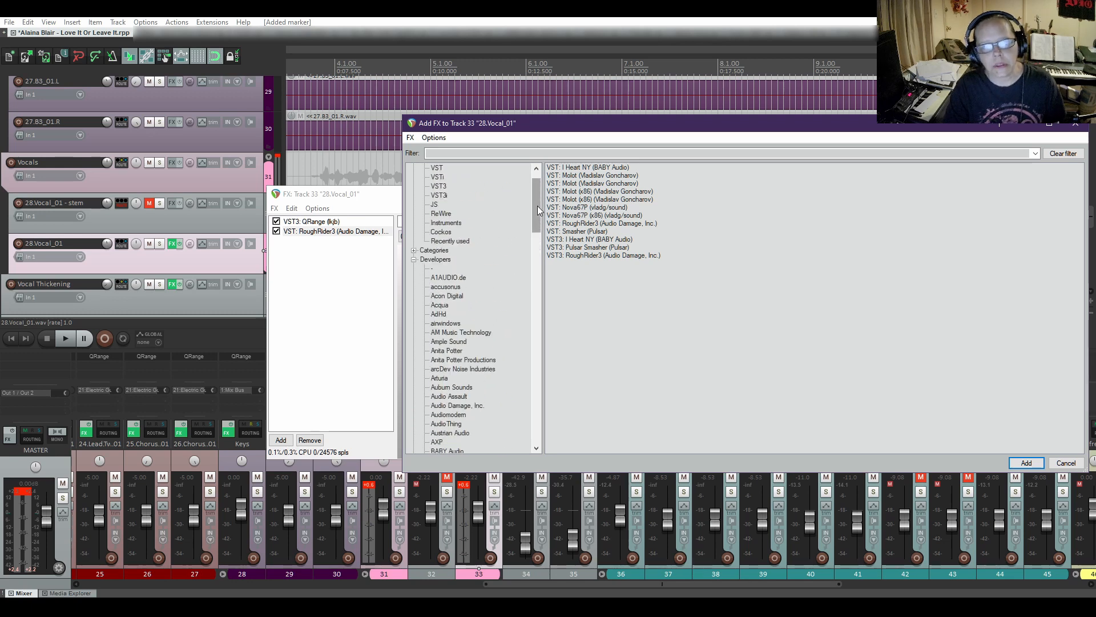
{"action": "left_click_drag", "start_coordinate": [536, 206], "coordinate": [523, 396]}
{"action": "scroll", "coordinate": [523, 396], "scroll_direction": "down", "scroll_amount": 2}
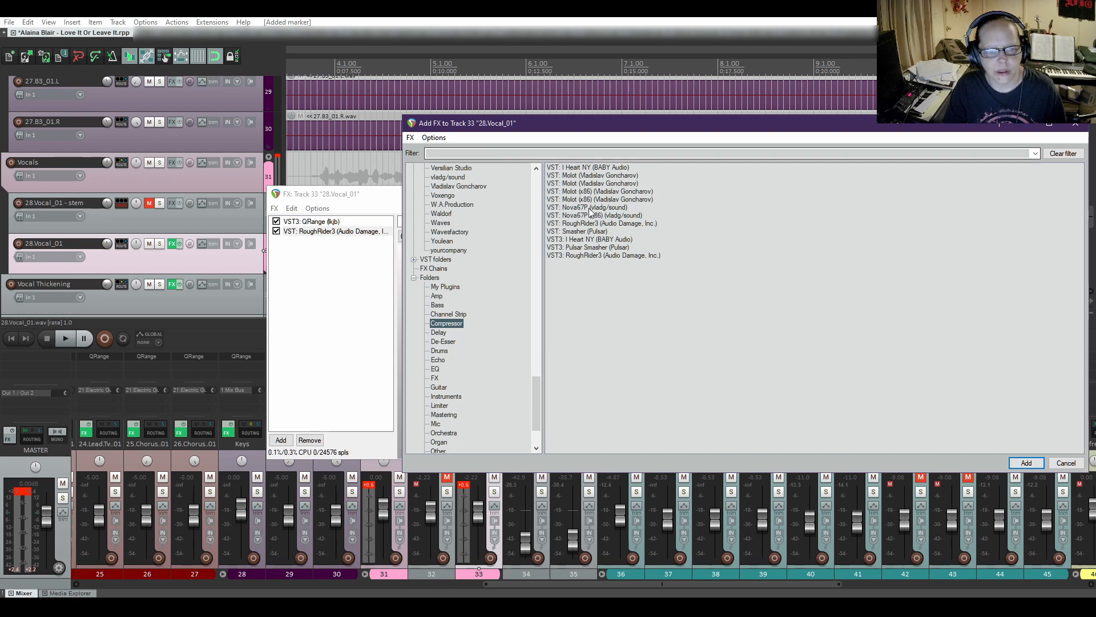
{"action": "left_click_drag", "start_coordinate": [538, 415], "coordinate": [538, 403]}
{"action": "left_click", "coordinate": [476, 306]}
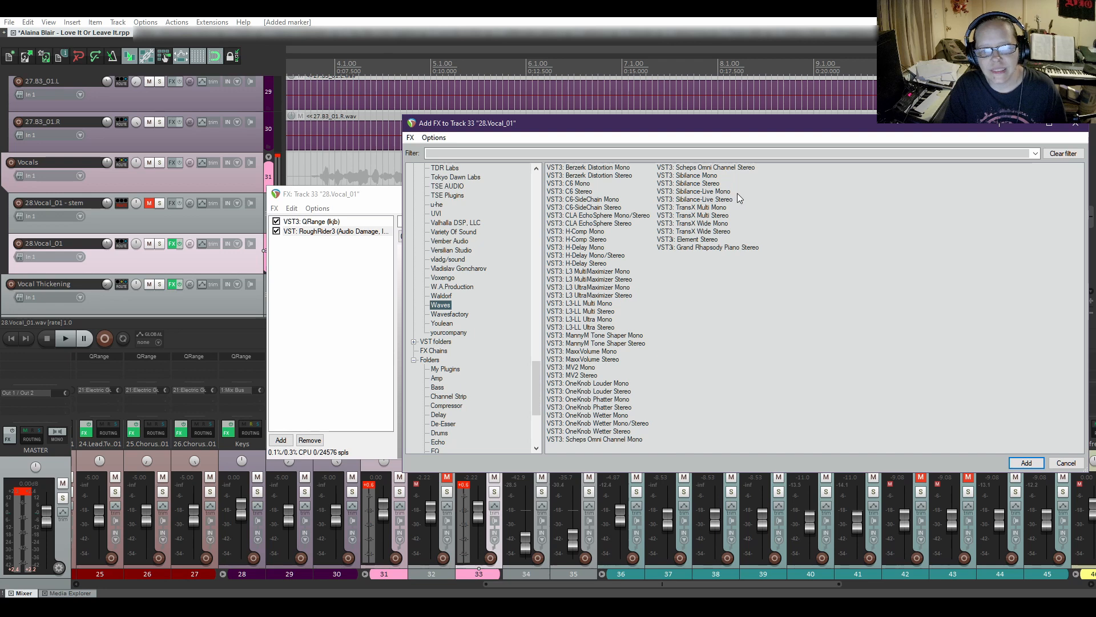
{"action": "double_click", "coordinate": [696, 176]}
Load the Female Vocals factory preset in Sibilance Mono.
{"action": "left_click_drag", "start_coordinate": [537, 186], "coordinate": [648, 131]}
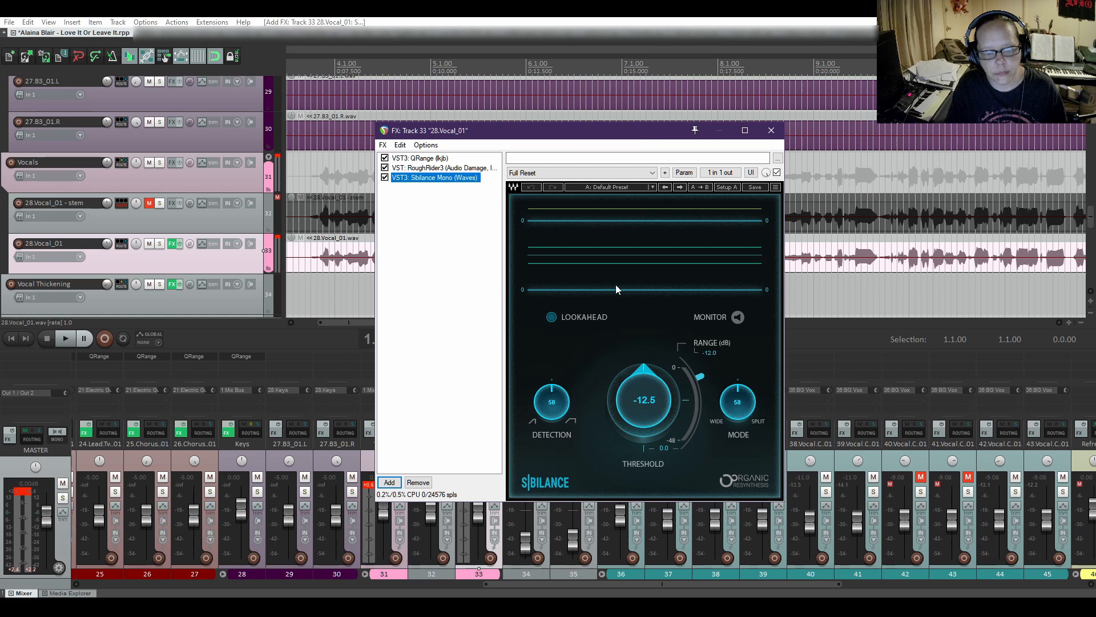
{"action": "left_click_drag", "start_coordinate": [604, 131], "coordinate": [621, 136]}
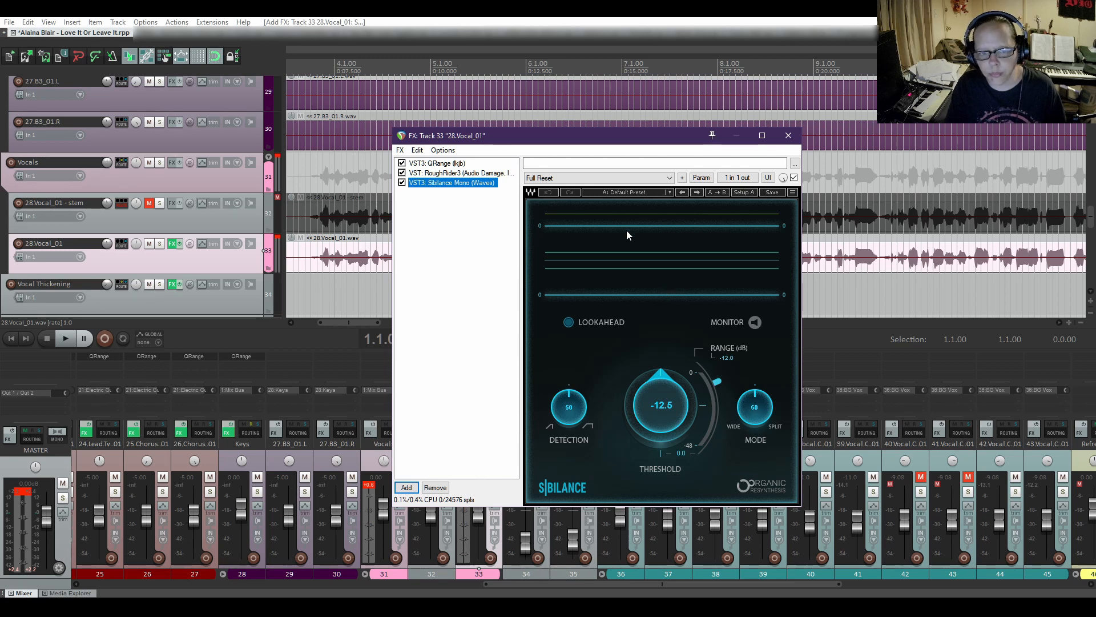
{"action": "left_click", "coordinate": [669, 192]}
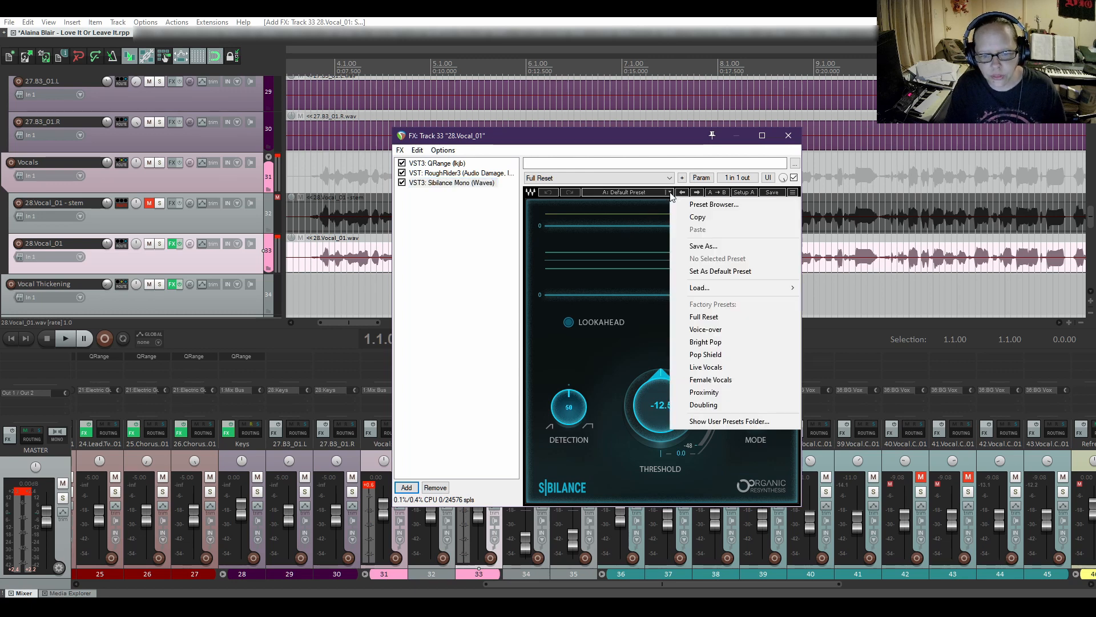
{"action": "left_click", "coordinate": [711, 380]}
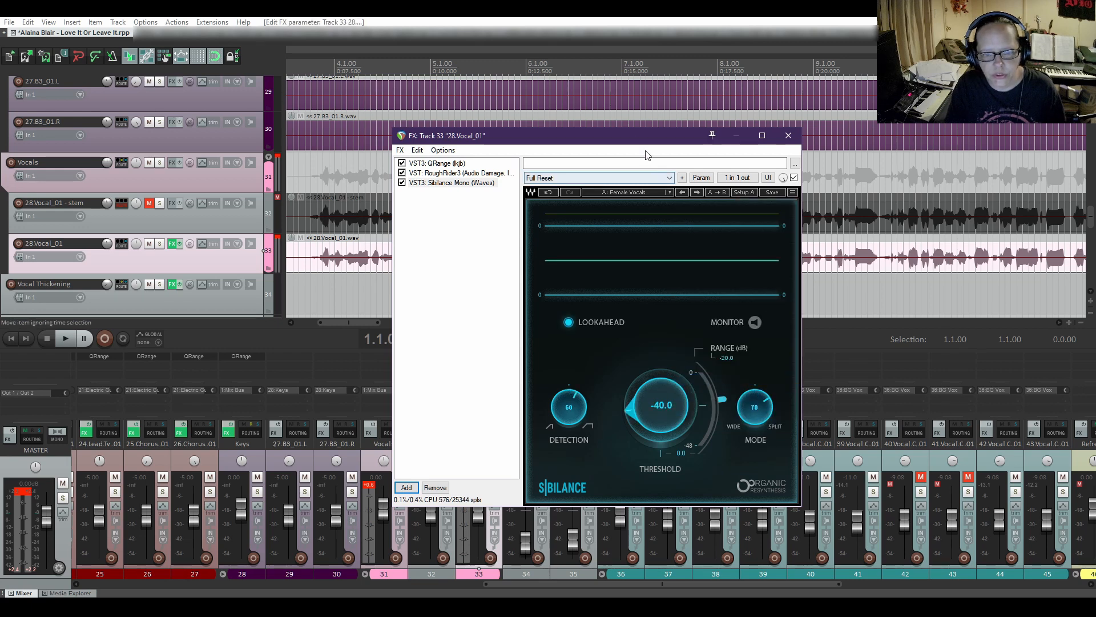
Play the full mix from the first vocal phrase to judge the de-essing on the lead vocal.
{"action": "left_click_drag", "start_coordinate": [630, 132], "coordinate": [659, 295]}
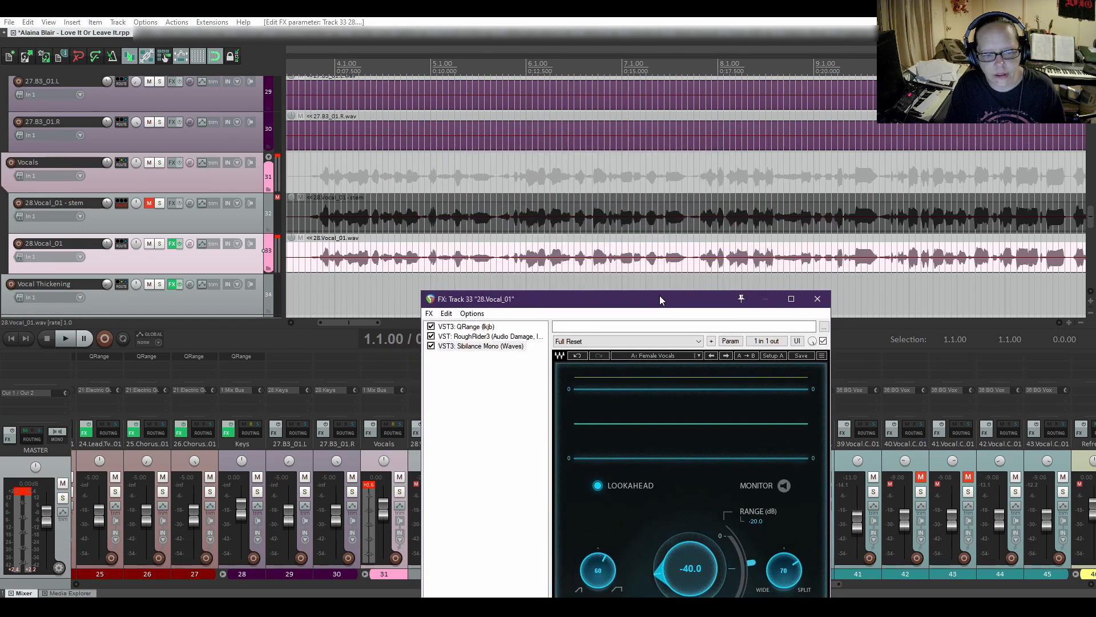
{"action": "left_click", "coordinate": [318, 271]}
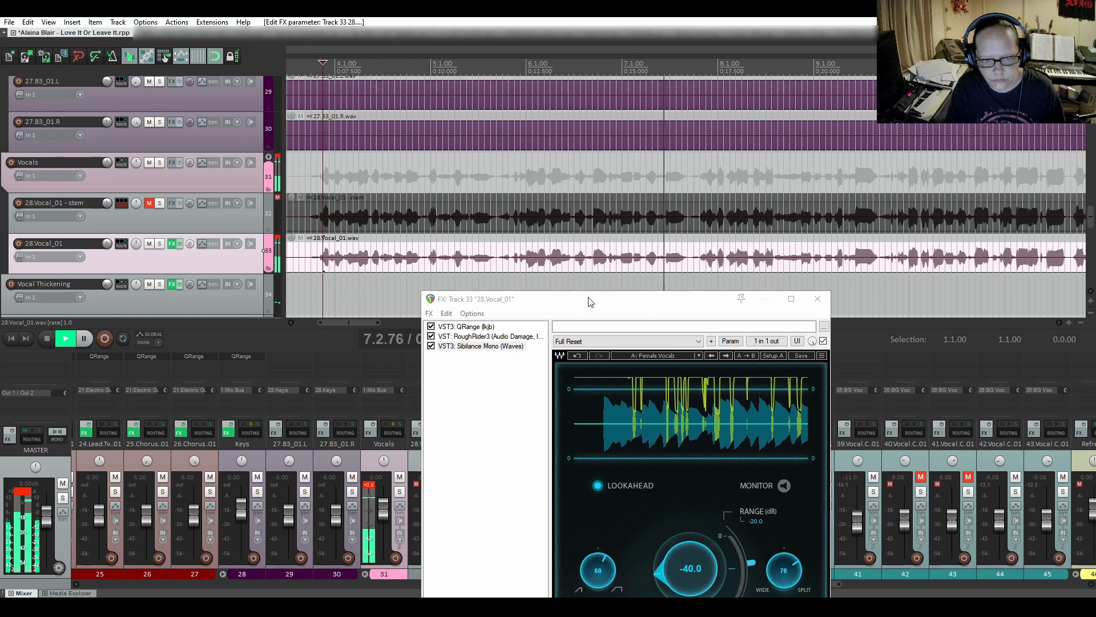
{"action": "left_click_drag", "start_coordinate": [588, 302], "coordinate": [549, 240]}
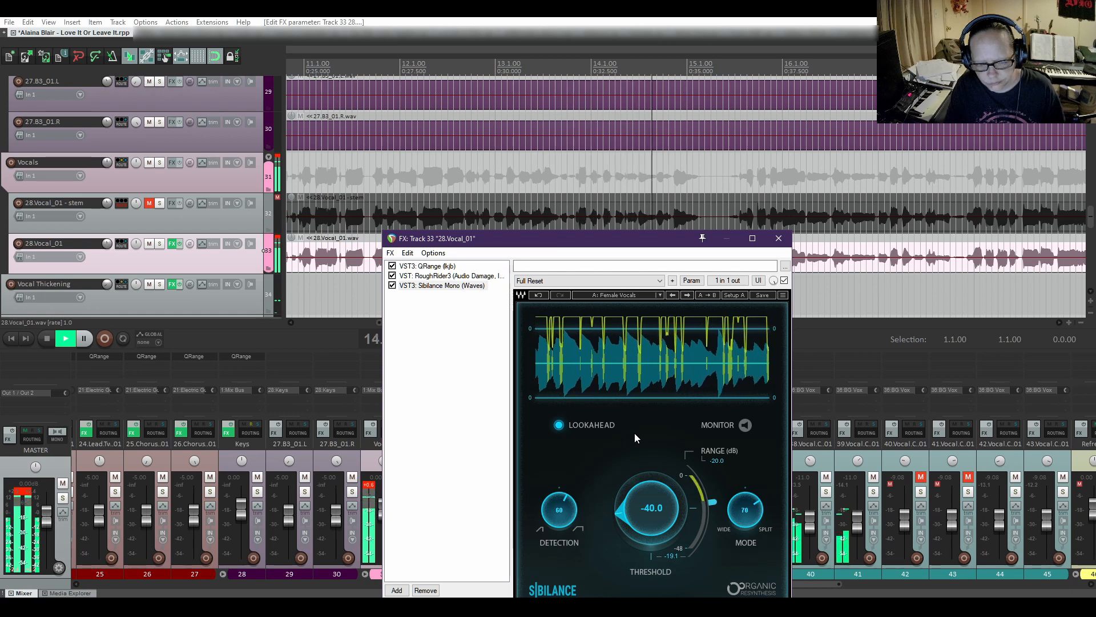
{"action": "key", "text": "space"}
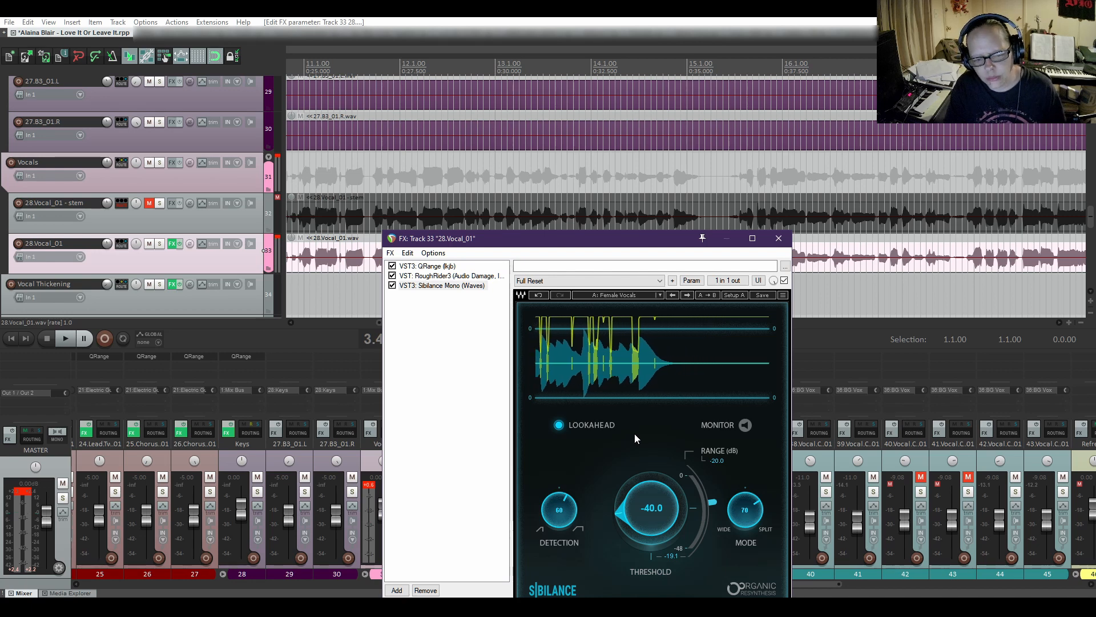
Audition the detected sibilance alone with Monitor over the opening phrases, switch Monitor off, and set the Sibilance threshold to -35.0.
{"action": "left_click", "coordinate": [745, 426]}
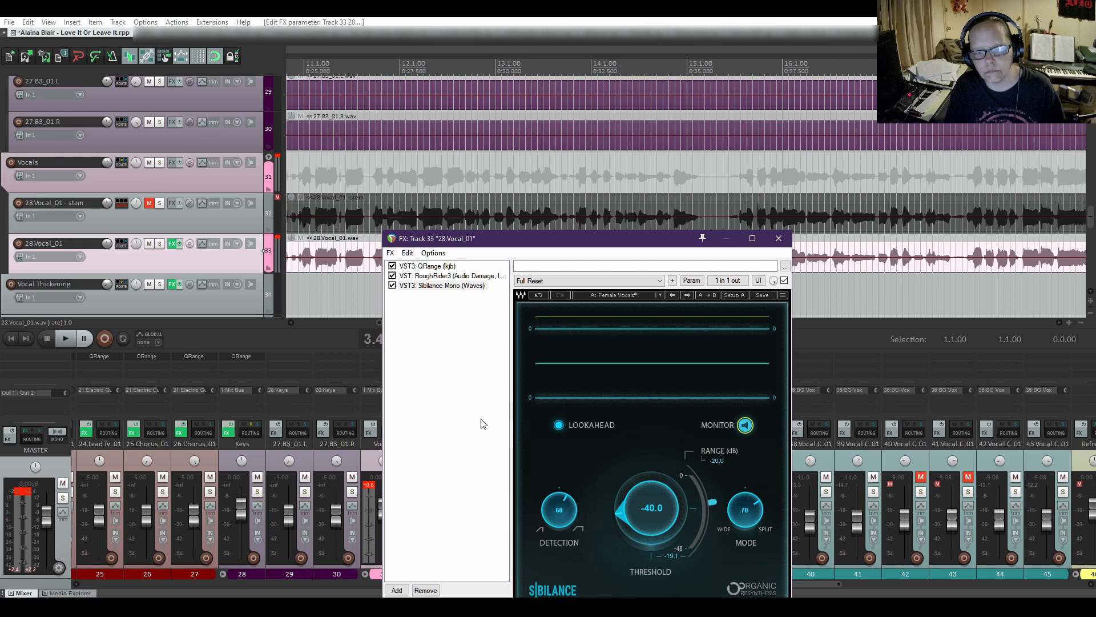
{"action": "key", "text": "space"}
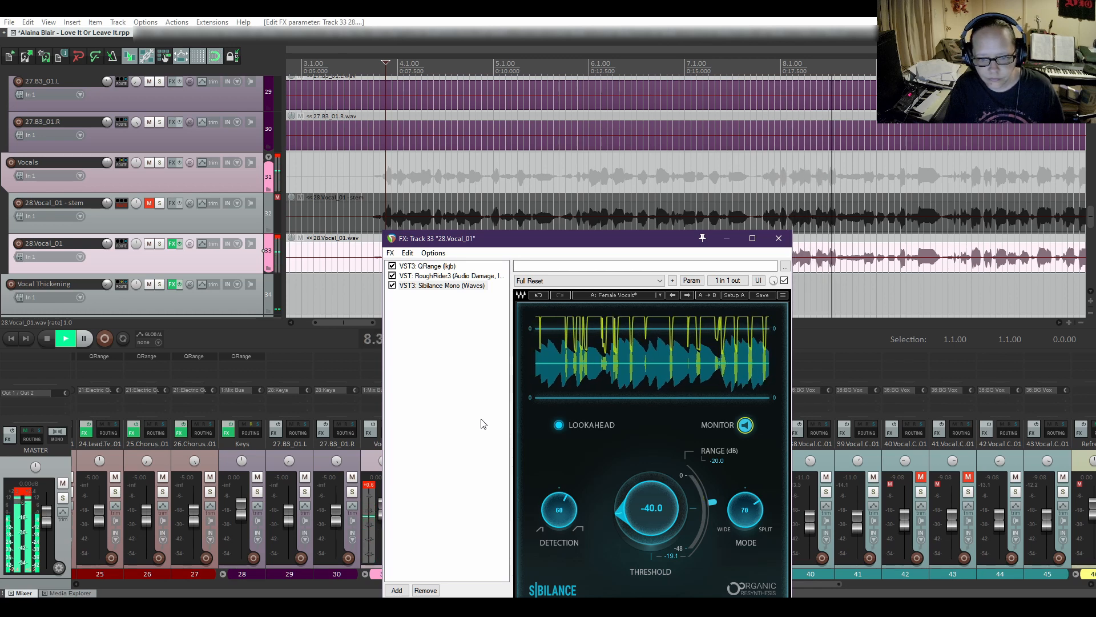
{"action": "key", "text": "space"}
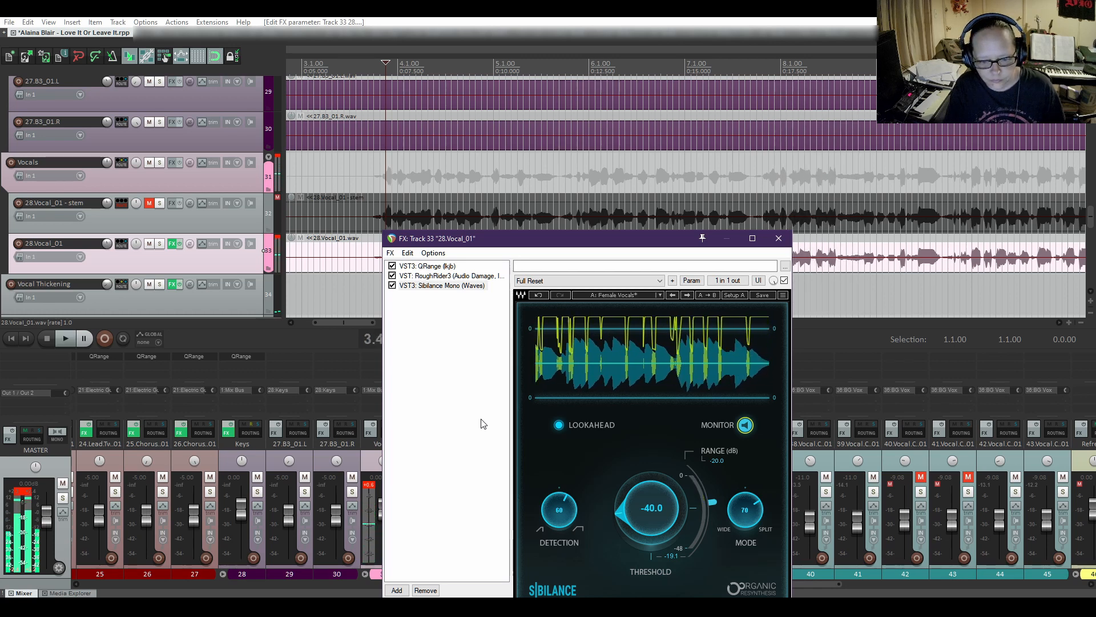
{"action": "left_click", "coordinate": [743, 429]}
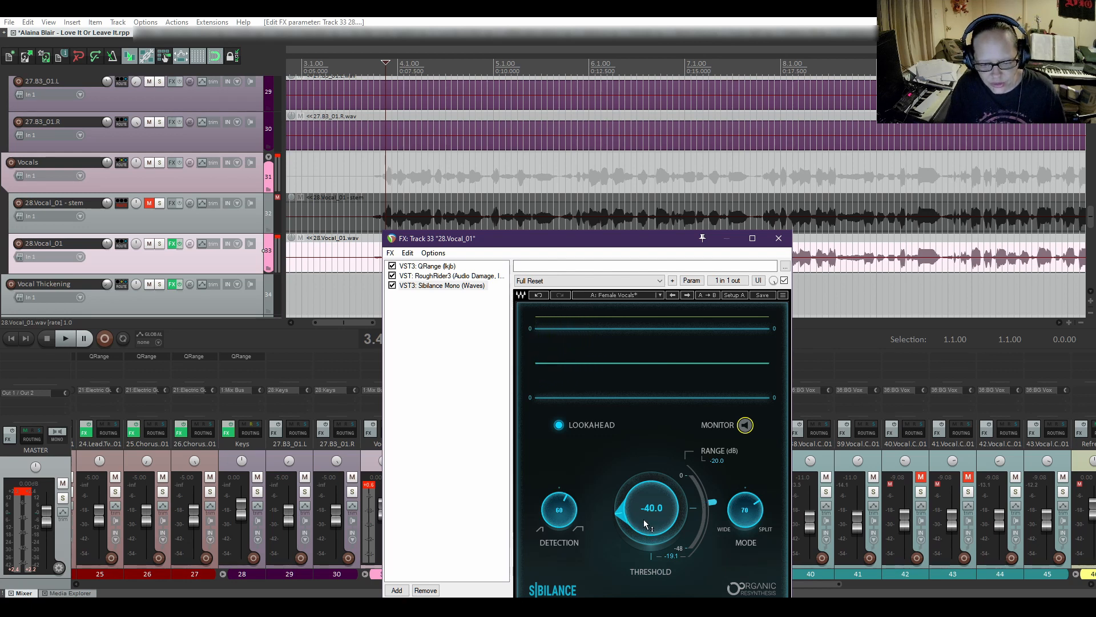
{"action": "left_click_drag", "start_coordinate": [641, 520], "coordinate": [641, 516]}
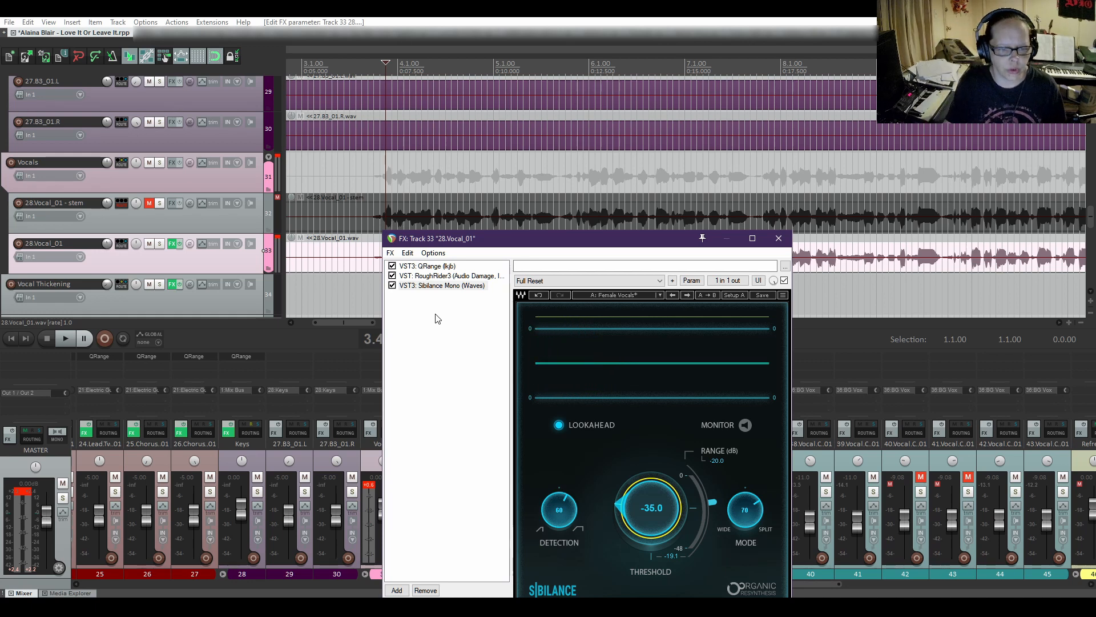
Duplicate the QRange equalizer in the 28.Vocal_01 chain, placing the copy directly before RoughRider3.
{"action": "right_click", "coordinate": [428, 267]}
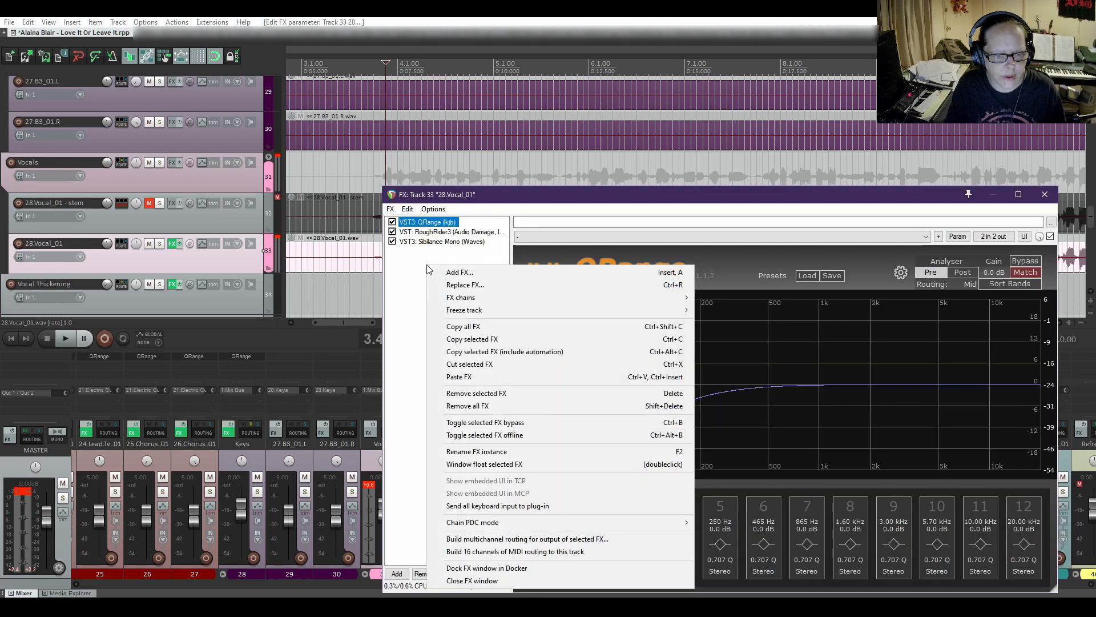
{"action": "left_click", "coordinate": [467, 340]}
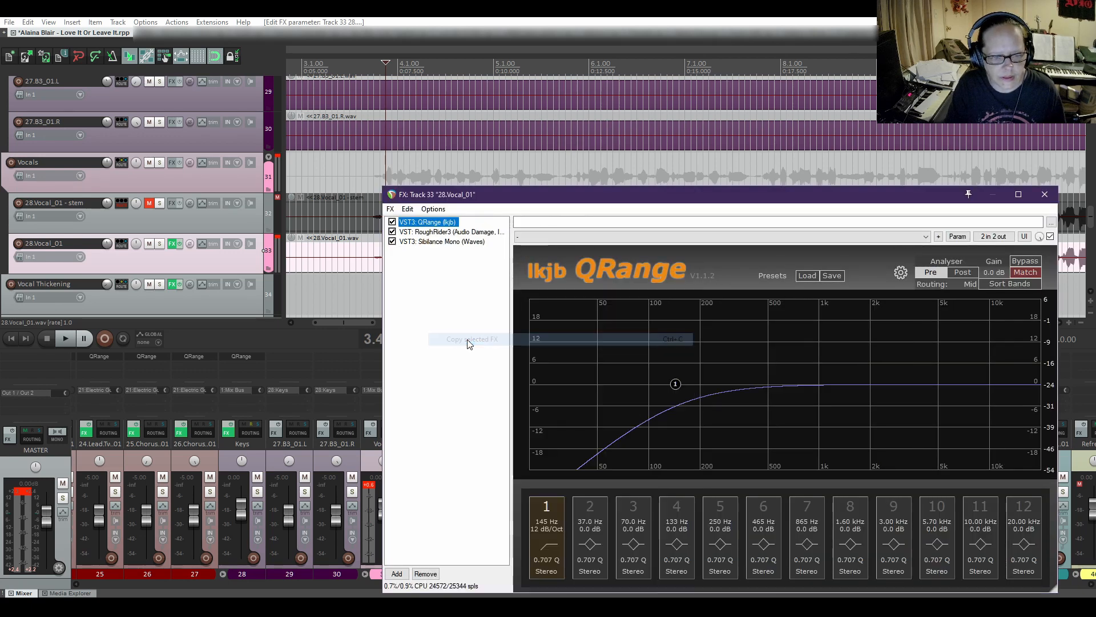
{"action": "right_click", "coordinate": [438, 285]}
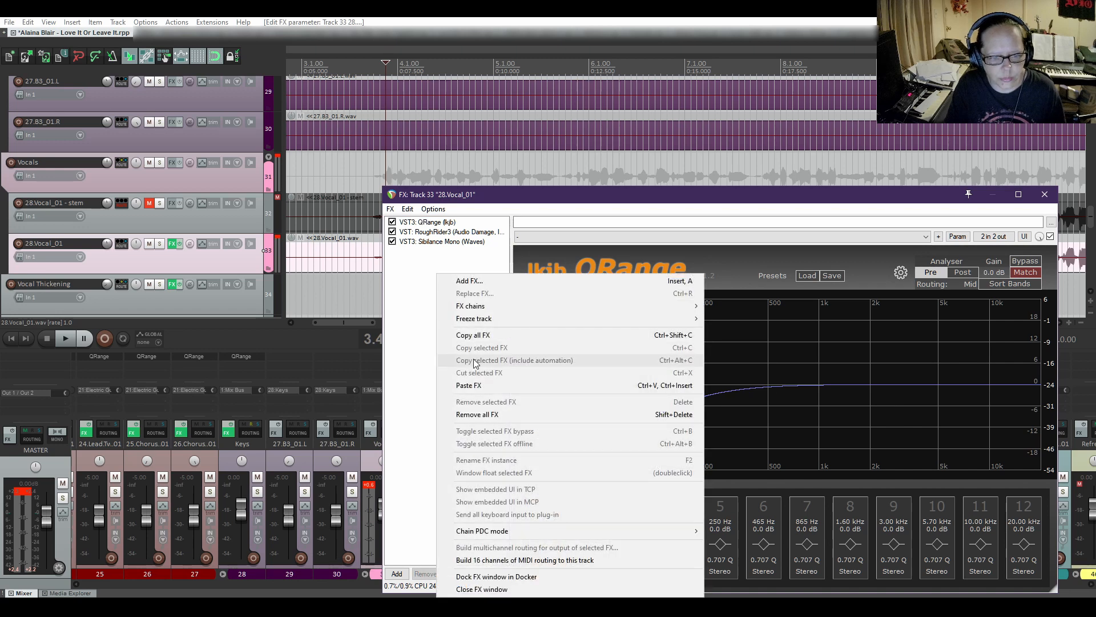
{"action": "left_click", "coordinate": [473, 386]}
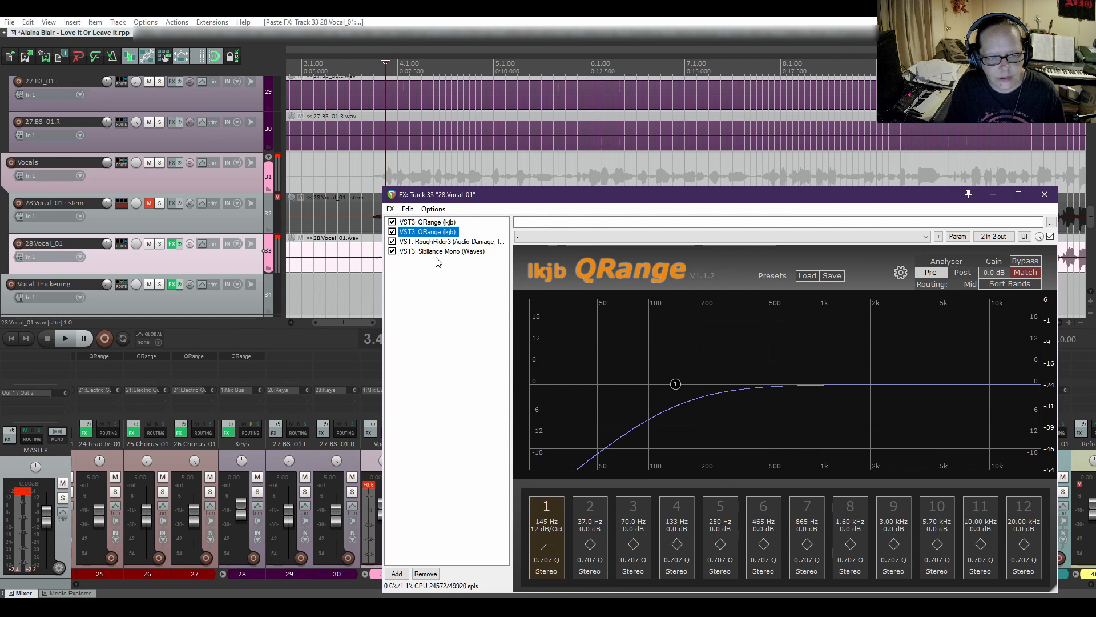
{"action": "left_click_drag", "start_coordinate": [605, 194], "coordinate": [594, 119]}
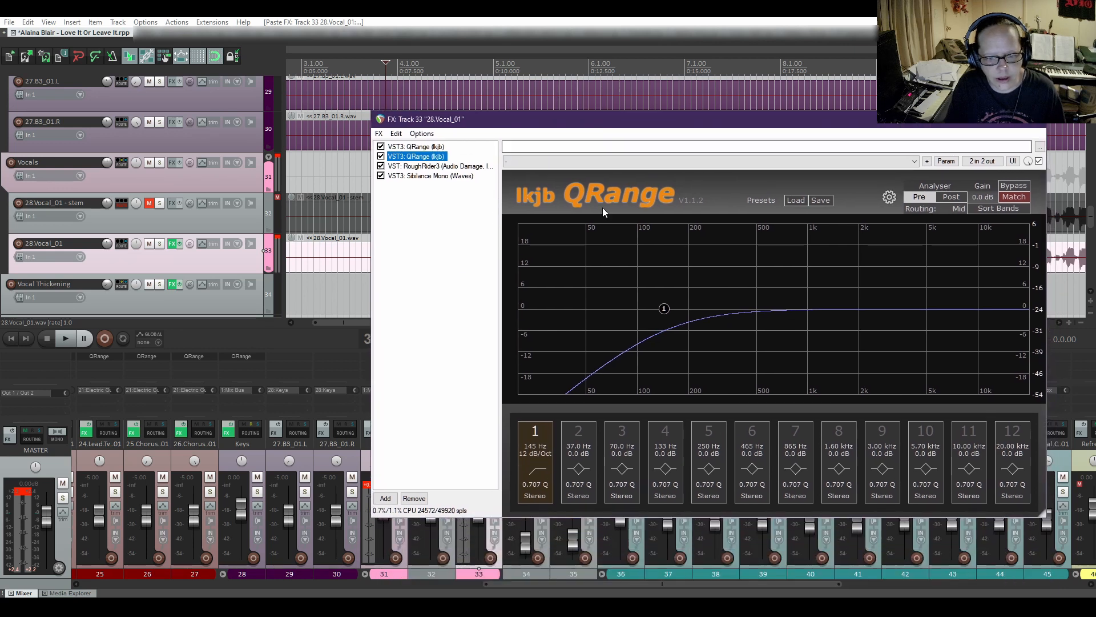
In the duplicate QRange, disable band 1 and enable band 10 as a high shelf at 4.15 kHz with 2.1 dB gain.
{"action": "left_click", "coordinate": [534, 438]}
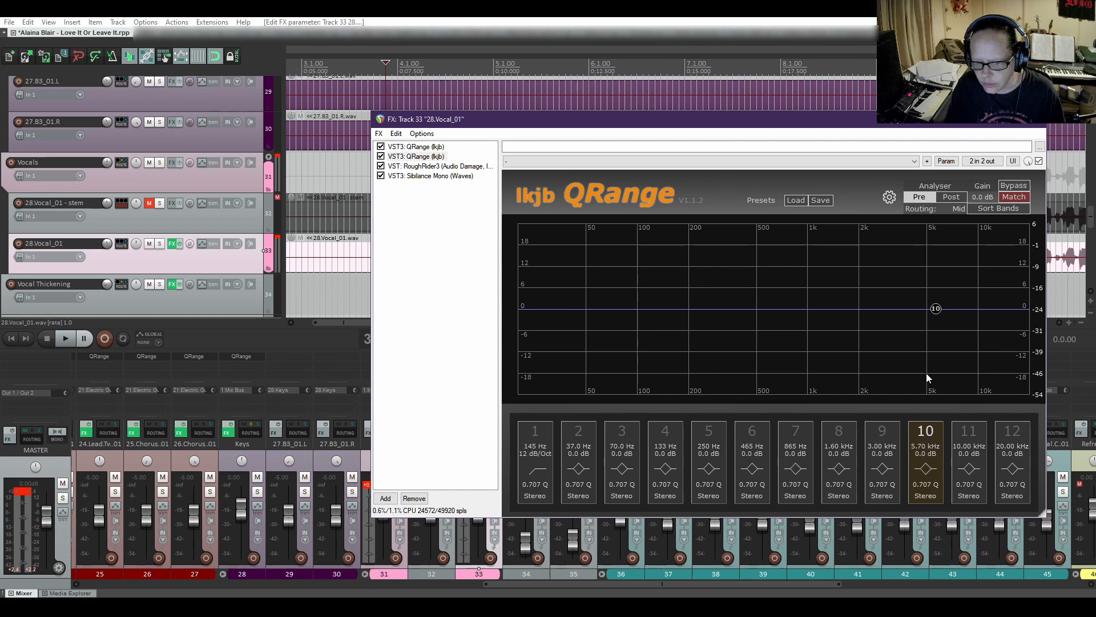
{"action": "left_click_drag", "start_coordinate": [937, 309], "coordinate": [915, 309]}
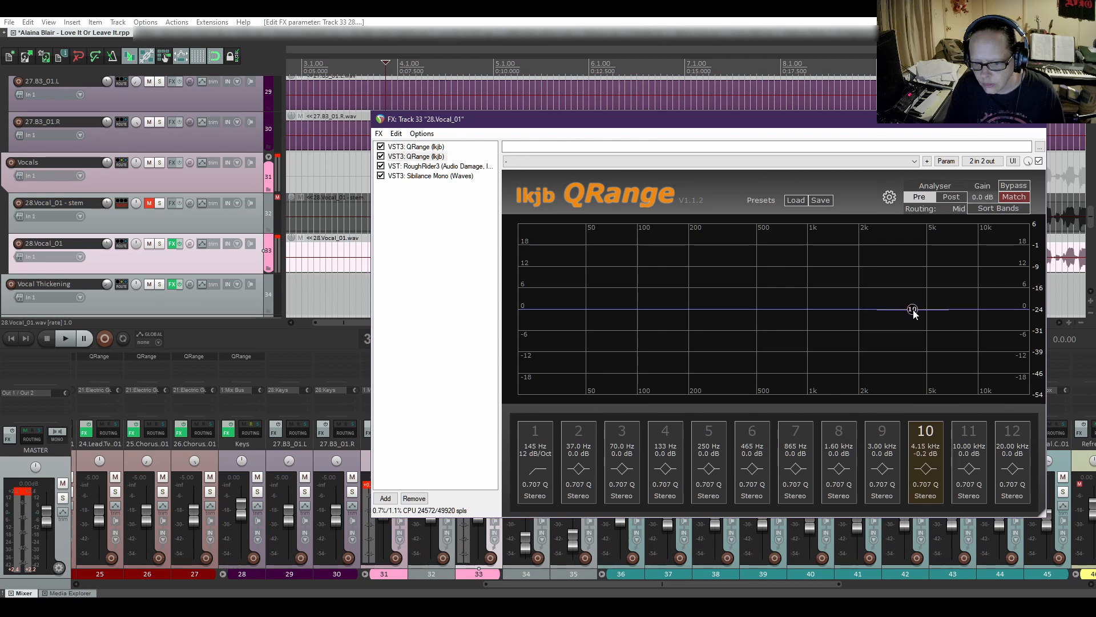
{"action": "left_click", "coordinate": [926, 470]}
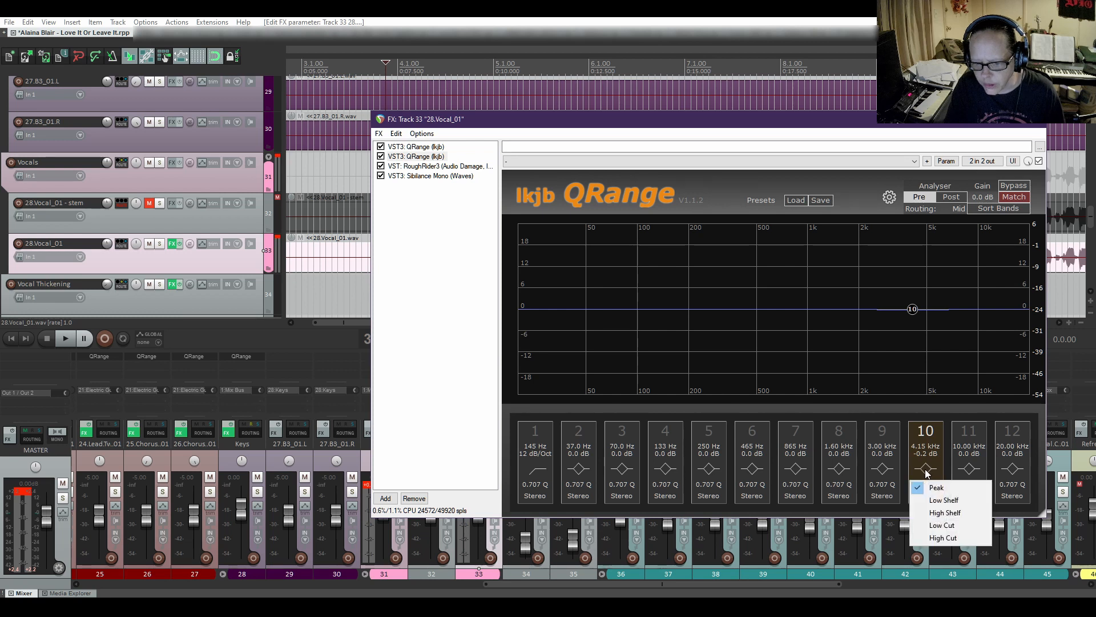
{"action": "left_click", "coordinate": [942, 512]}
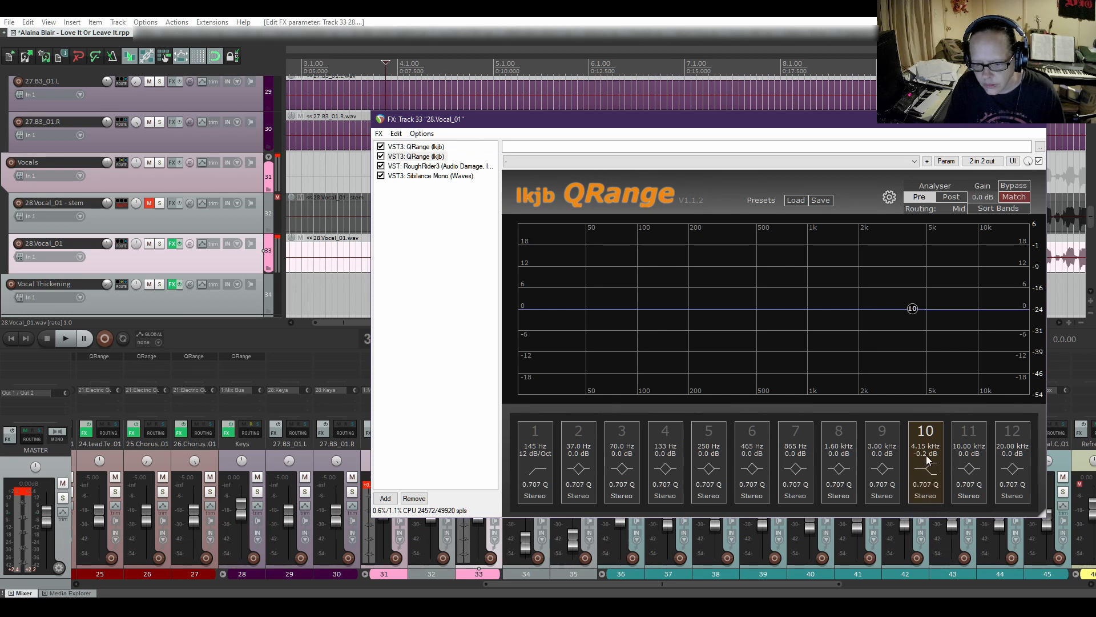
{"action": "left_click_drag", "start_coordinate": [927, 455], "coordinate": [942, 427]}
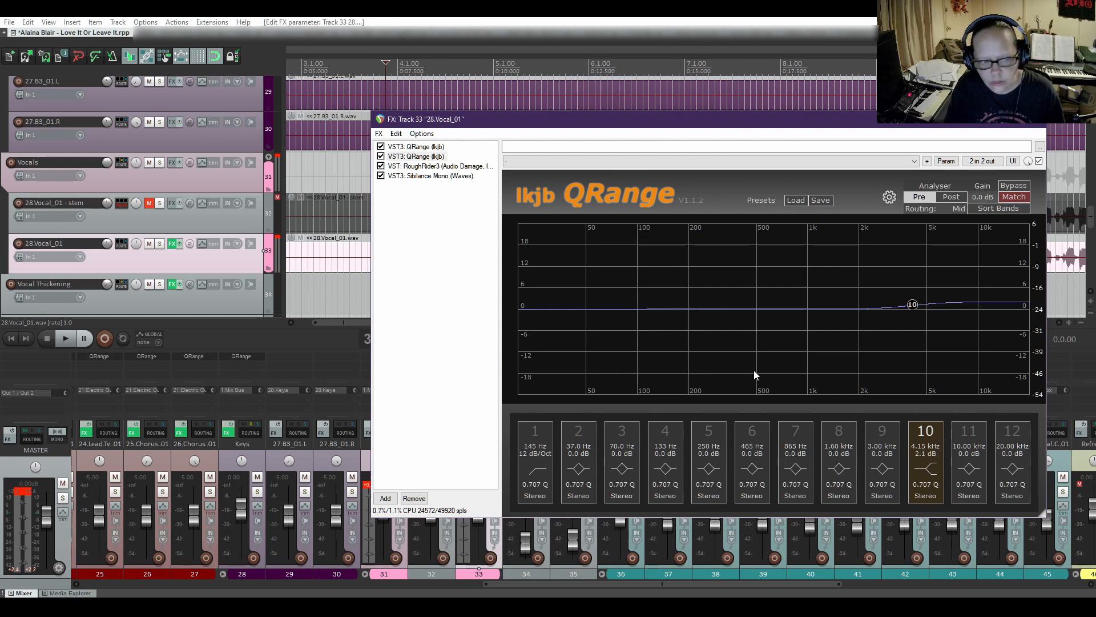
Play the mix and compare the lead vocal with band 10 of the duplicate QRange switched off and on.
{"action": "key", "text": "space"}
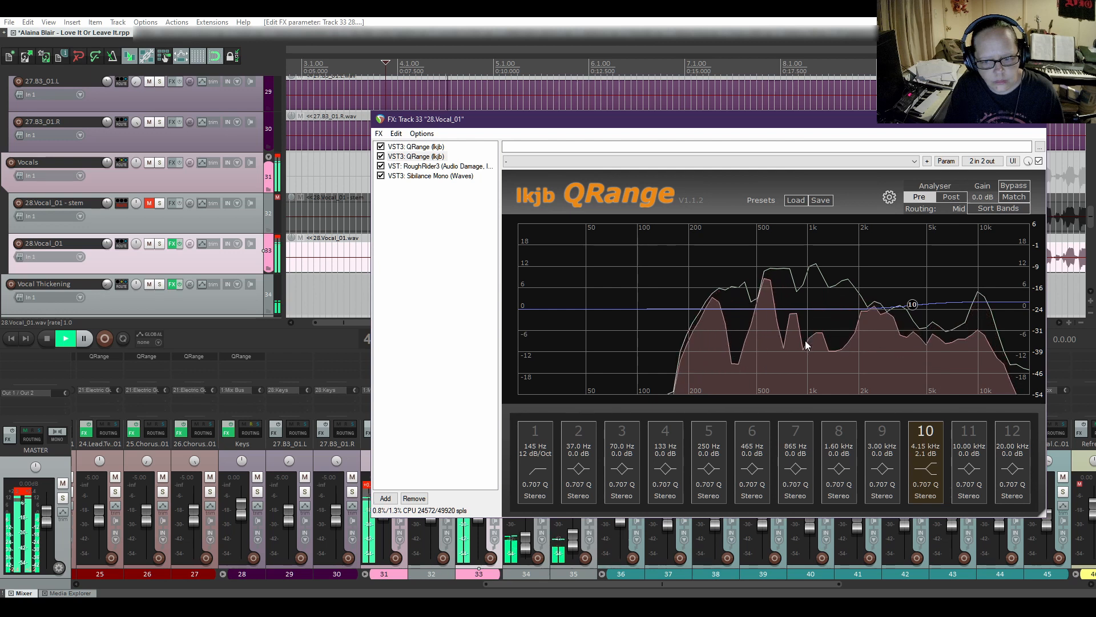
{"action": "left_click", "coordinate": [927, 433]}
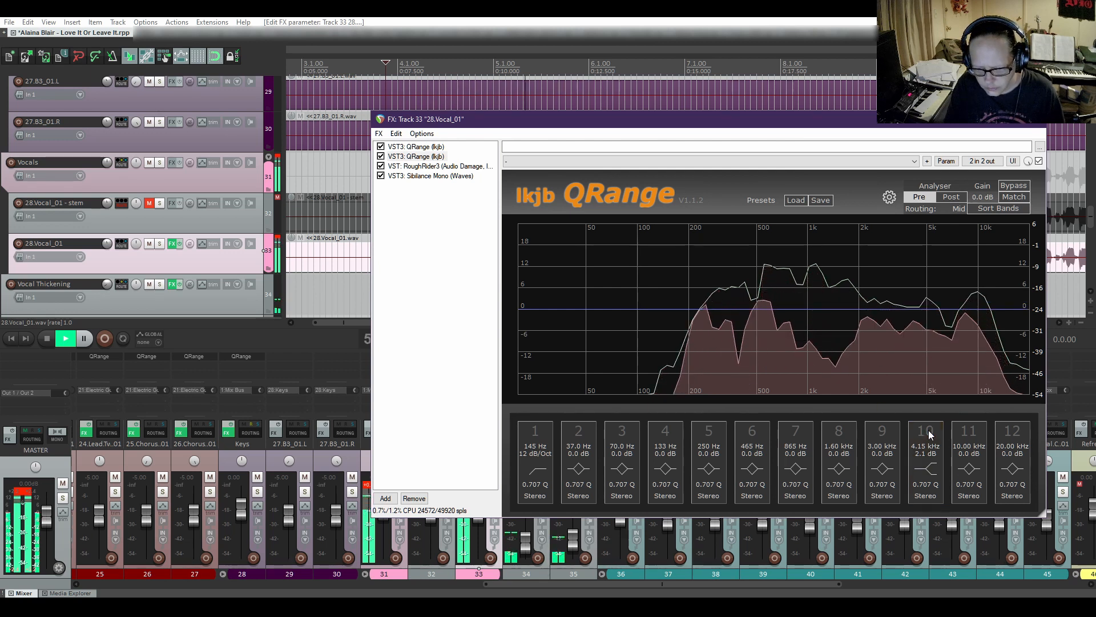
{"action": "left_click", "coordinate": [930, 434]}
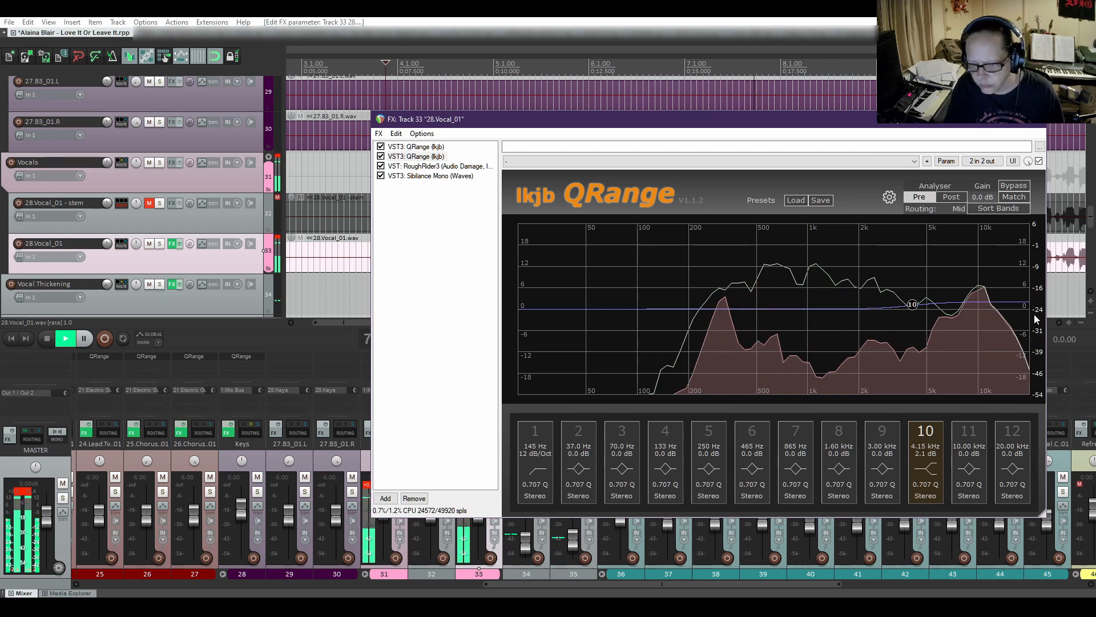
{"action": "scroll", "coordinate": [932, 453], "scroll_direction": "up", "scroll_amount": 1}
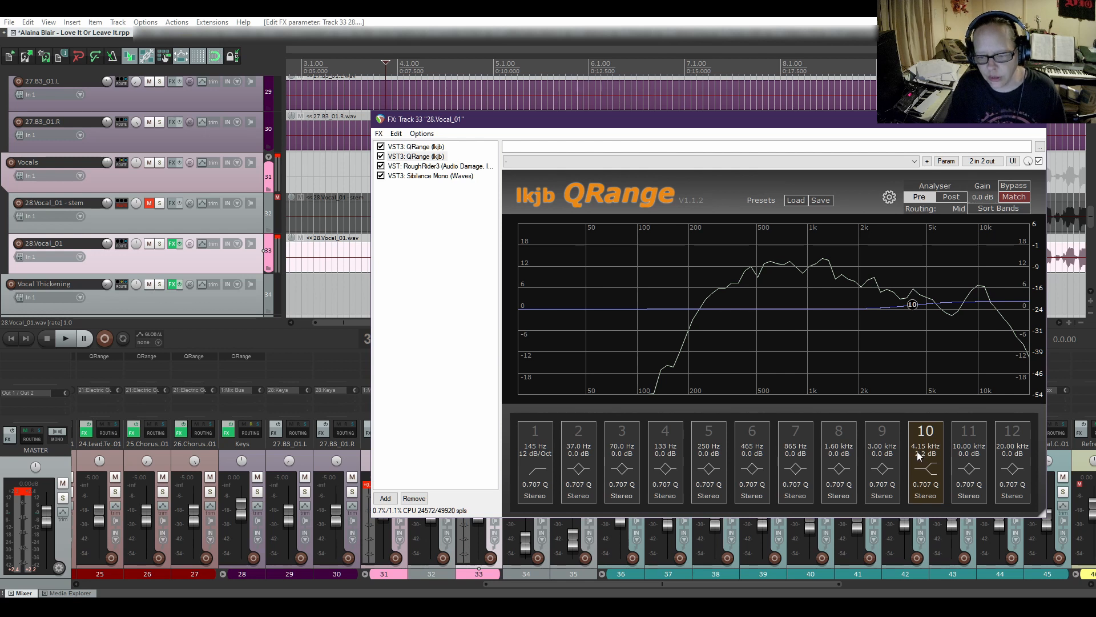
Exaggerate the band 10 high shelf to 11.6 dB, audition it in the mix, and settle it at 4.04 kHz with 2.0 dB gain.
{"action": "left_click_drag", "start_coordinate": [917, 452], "coordinate": [951, 338]}
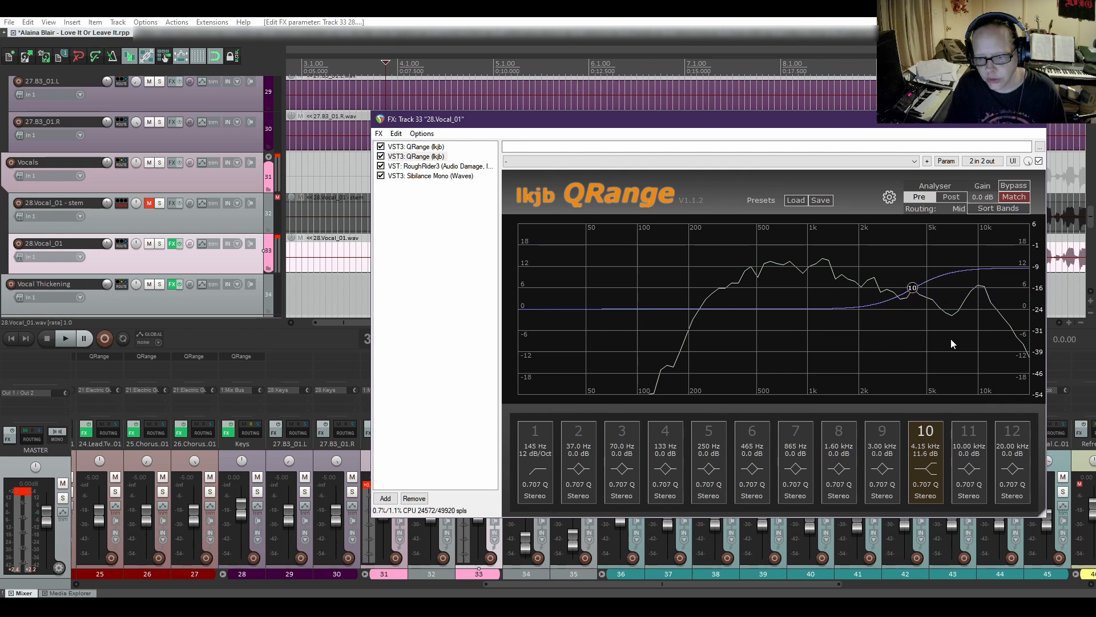
{"action": "key", "text": "space"}
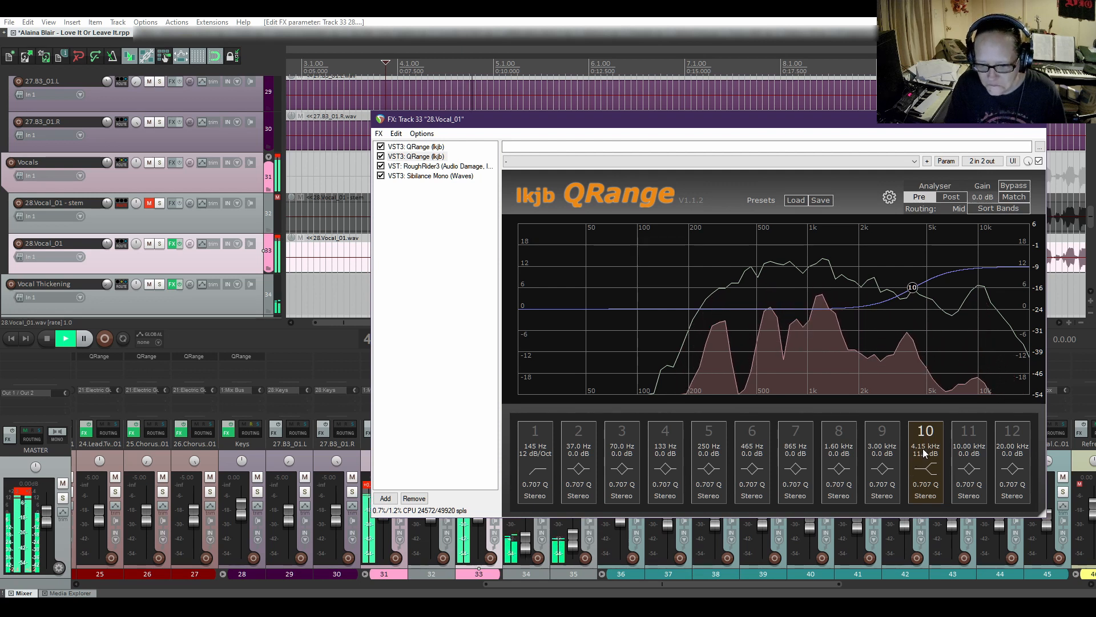
{"action": "left_click_drag", "start_coordinate": [923, 448], "coordinate": [927, 569]}
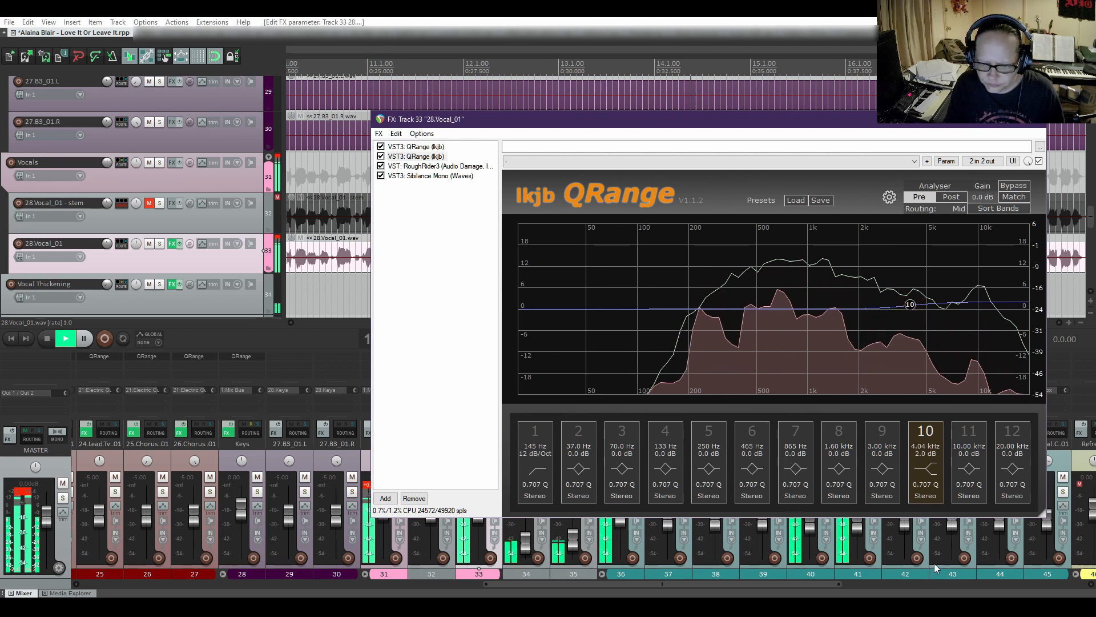
{"action": "key", "text": "space"}
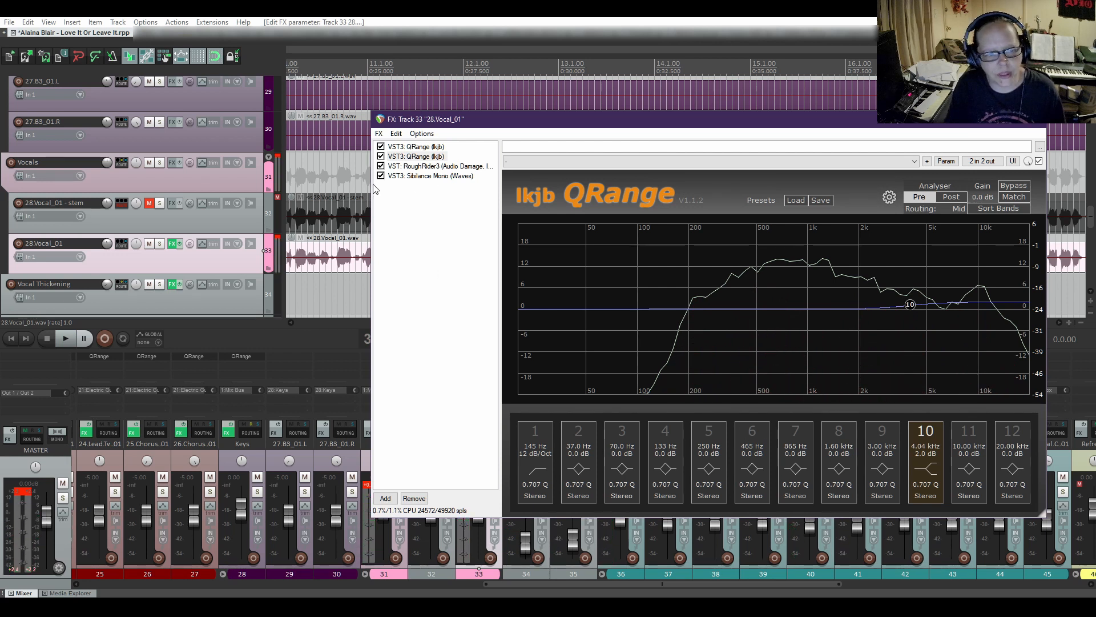
Move the high-shelf QRange after Sibilance Mono at the end of the vocal chain and compare it bypassed and active during playback.
{"action": "left_click_drag", "start_coordinate": [410, 160], "coordinate": [408, 197]}
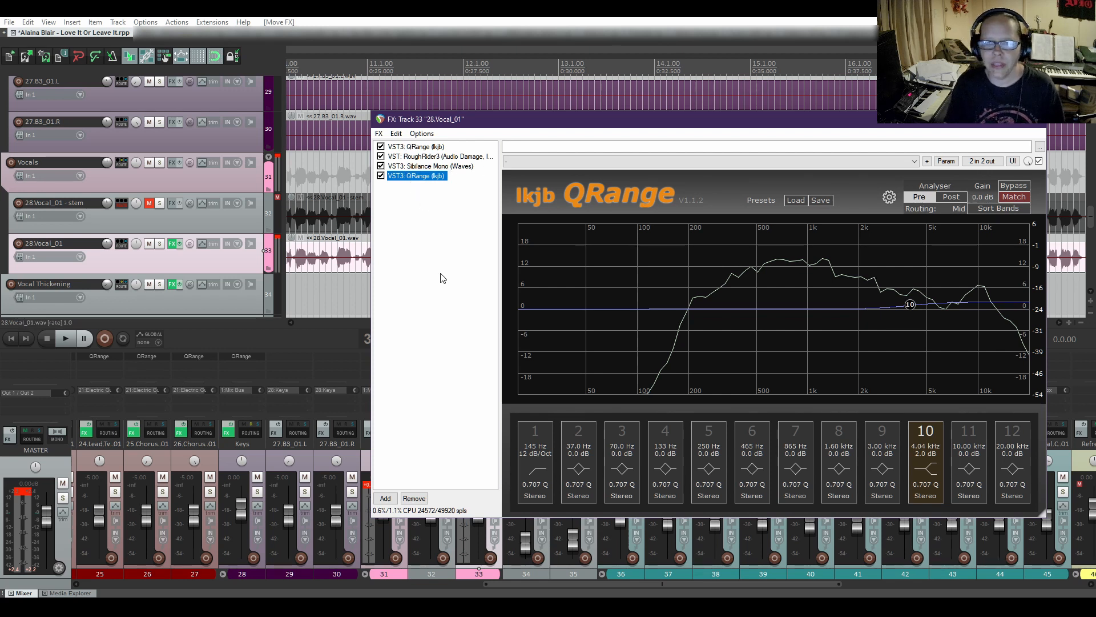
{"action": "key", "text": "space"}
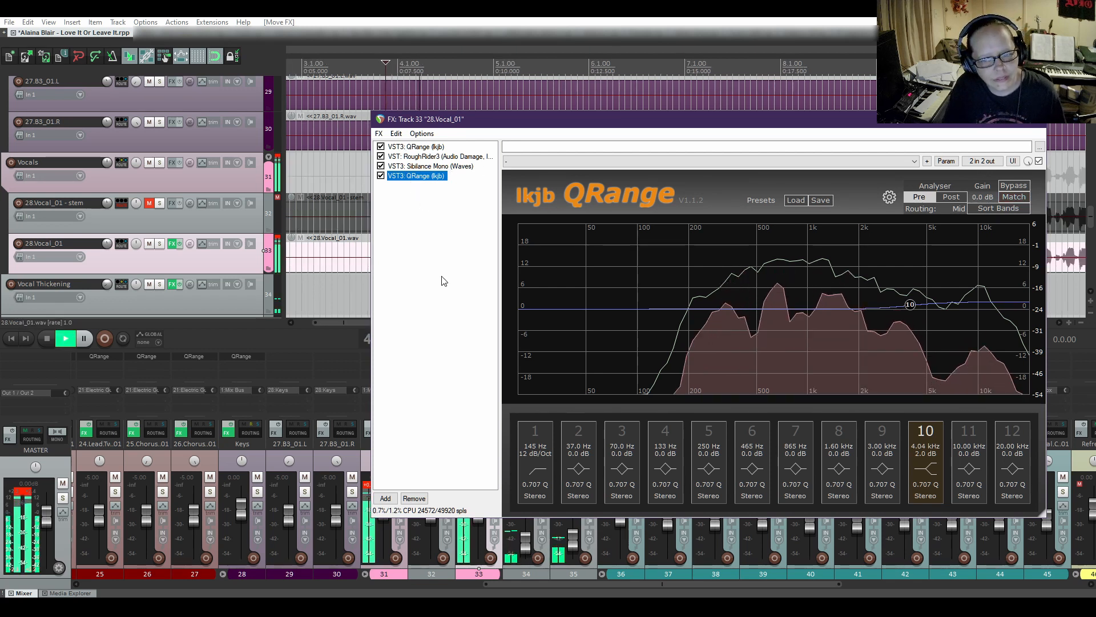
{"action": "left_click", "coordinate": [380, 176]}
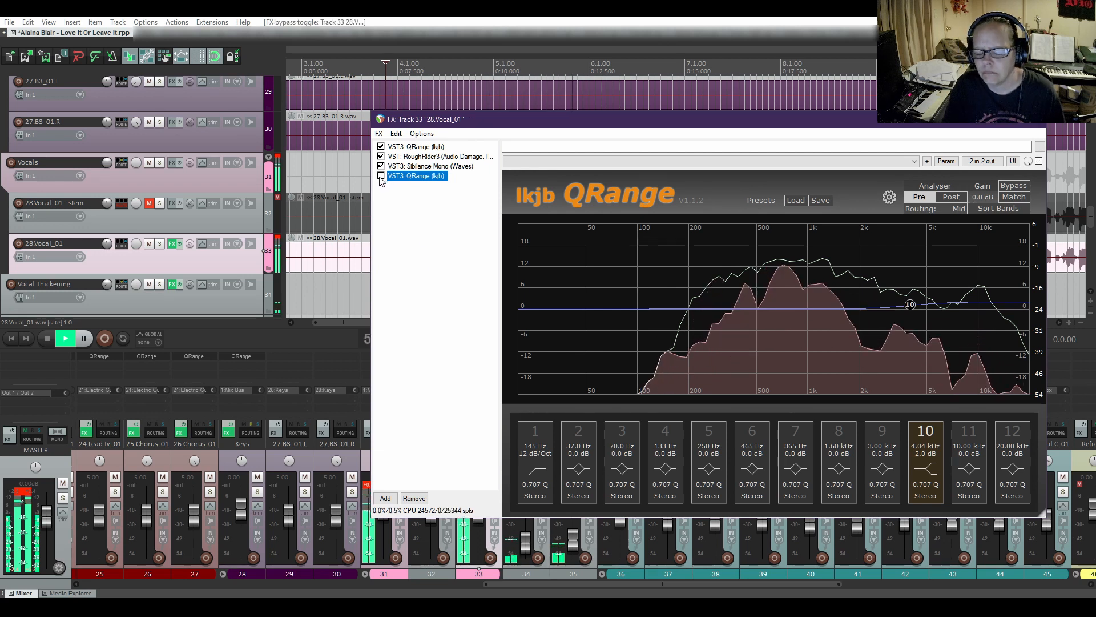
{"action": "left_click", "coordinate": [381, 176]}
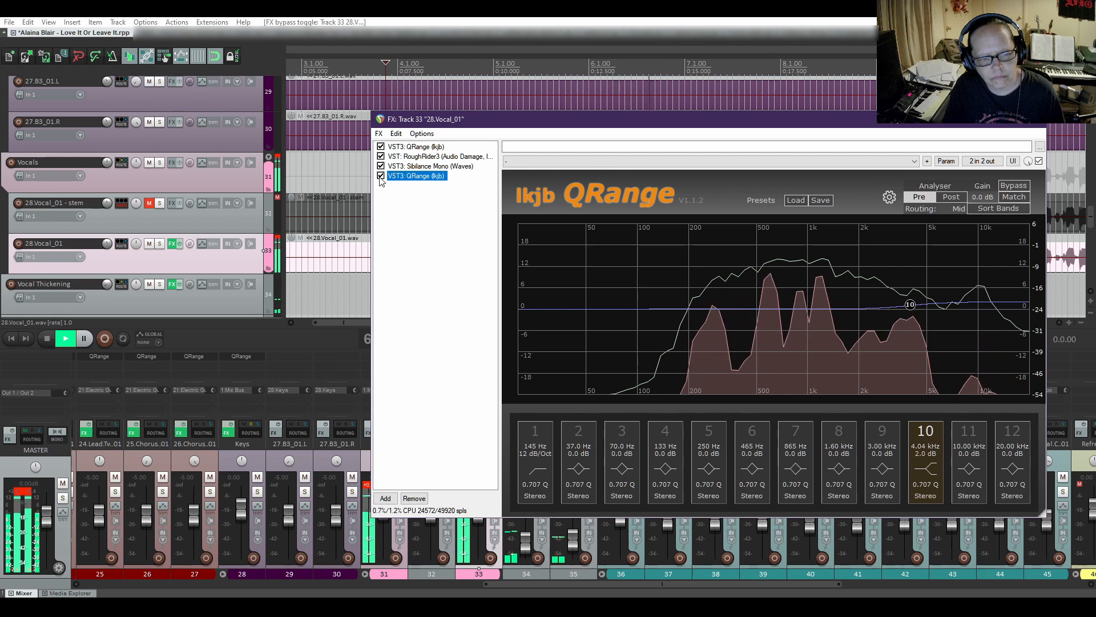
{"action": "key", "text": "space"}
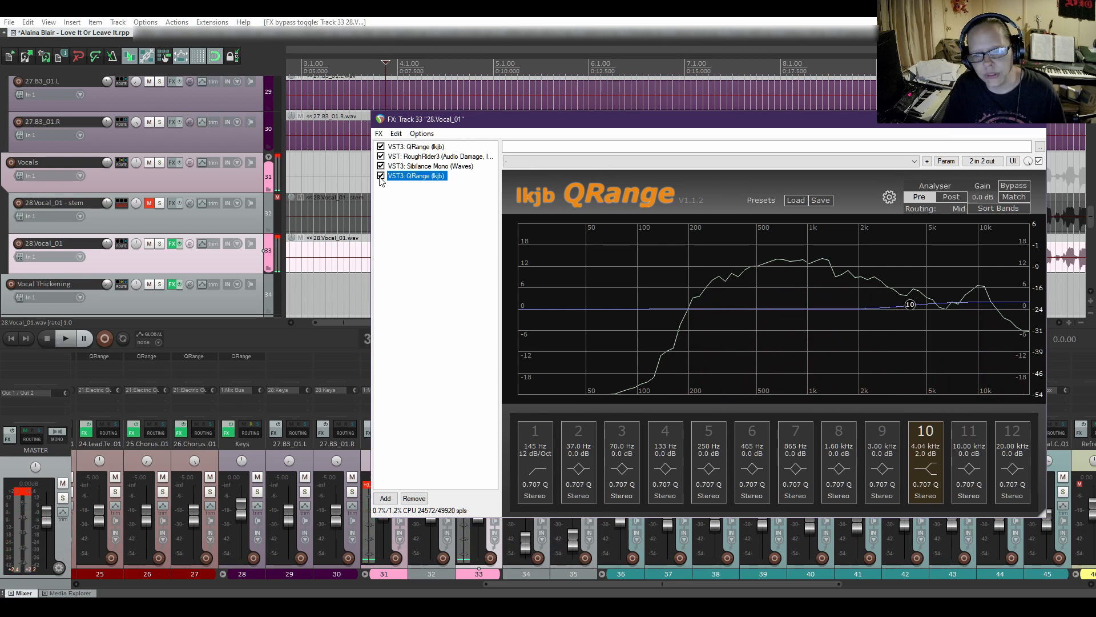
Audition the band 10 high shelf at 7.5 dB and 3.0 dB, set its gain to 2.0 dB, and close the 28.Vocal_01 effects chain.
{"action": "left_click_drag", "start_coordinate": [907, 454], "coordinate": [951, 393]}
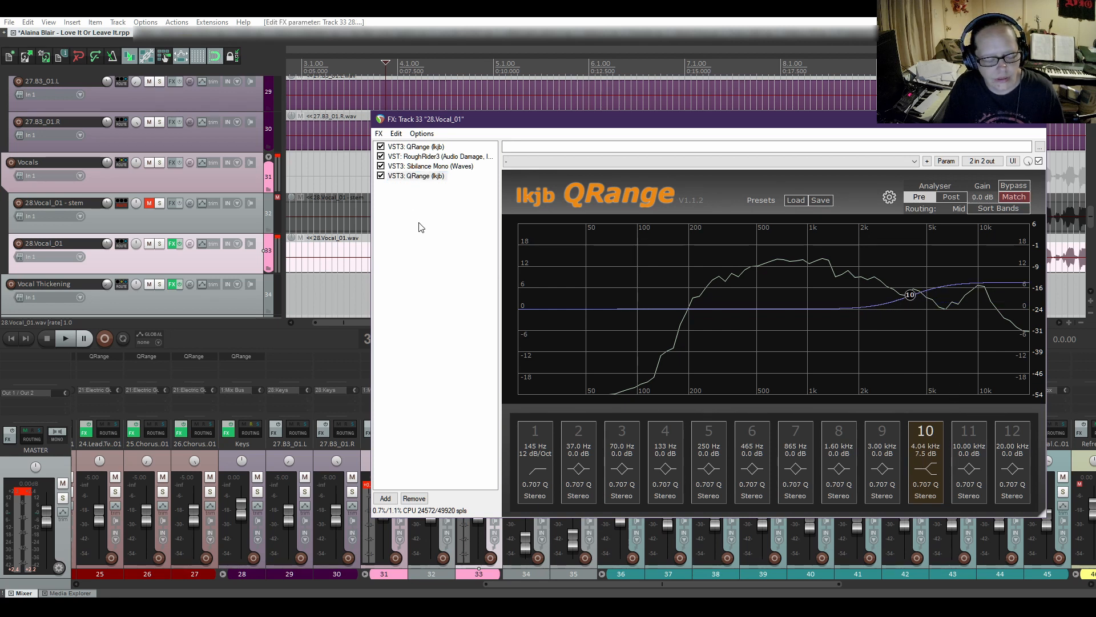
{"action": "key", "text": "space"}
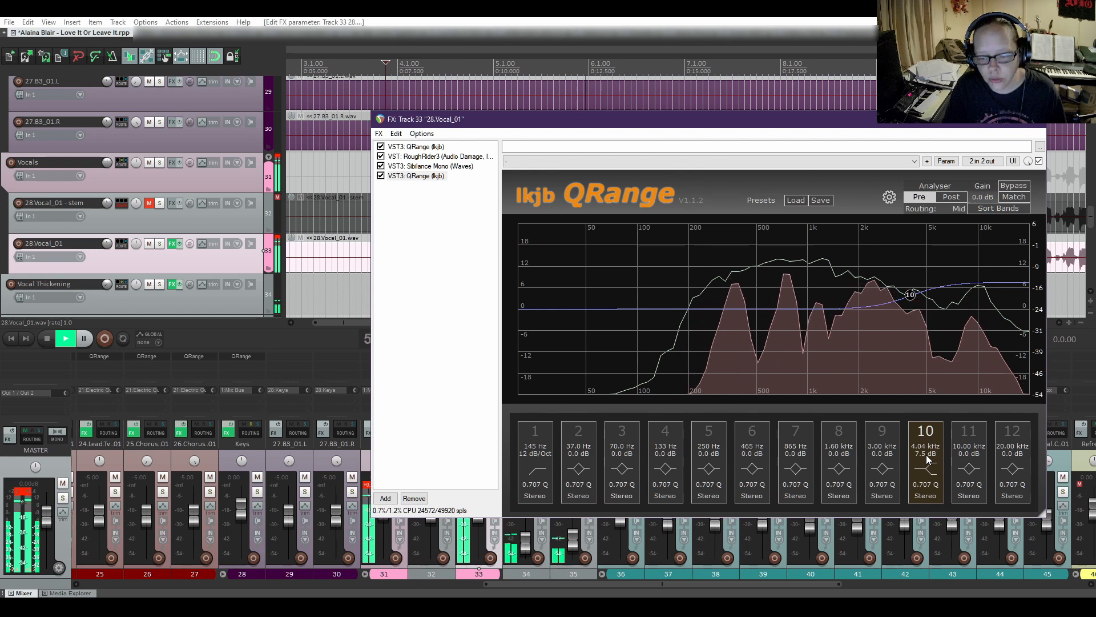
{"action": "left_click_drag", "start_coordinate": [927, 459], "coordinate": [924, 508]}
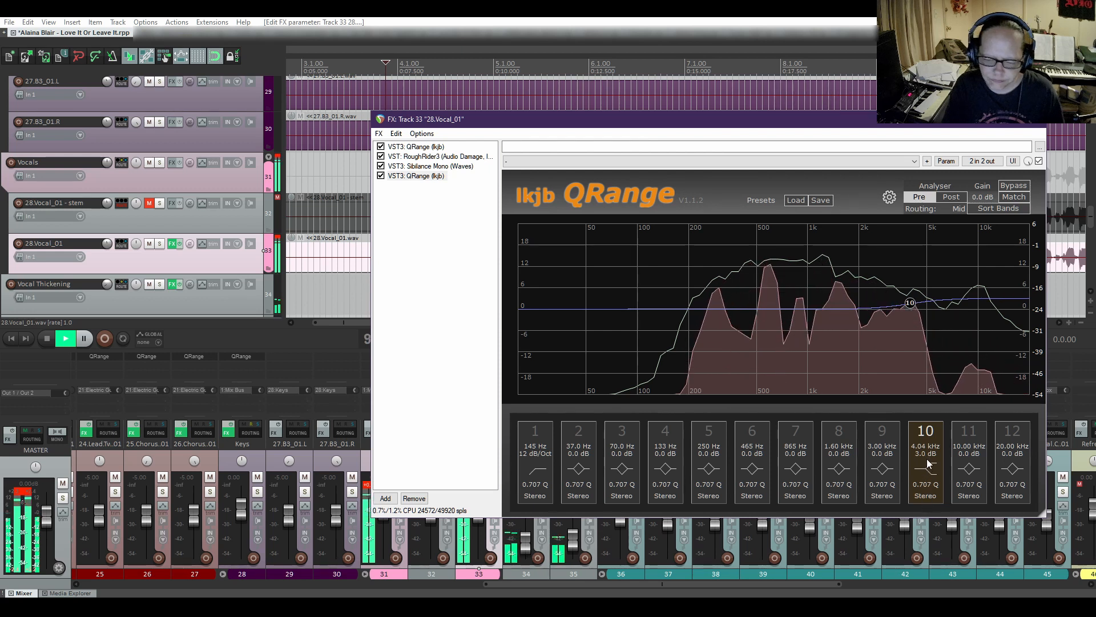
{"action": "left_click_drag", "start_coordinate": [926, 455], "coordinate": [926, 469]}
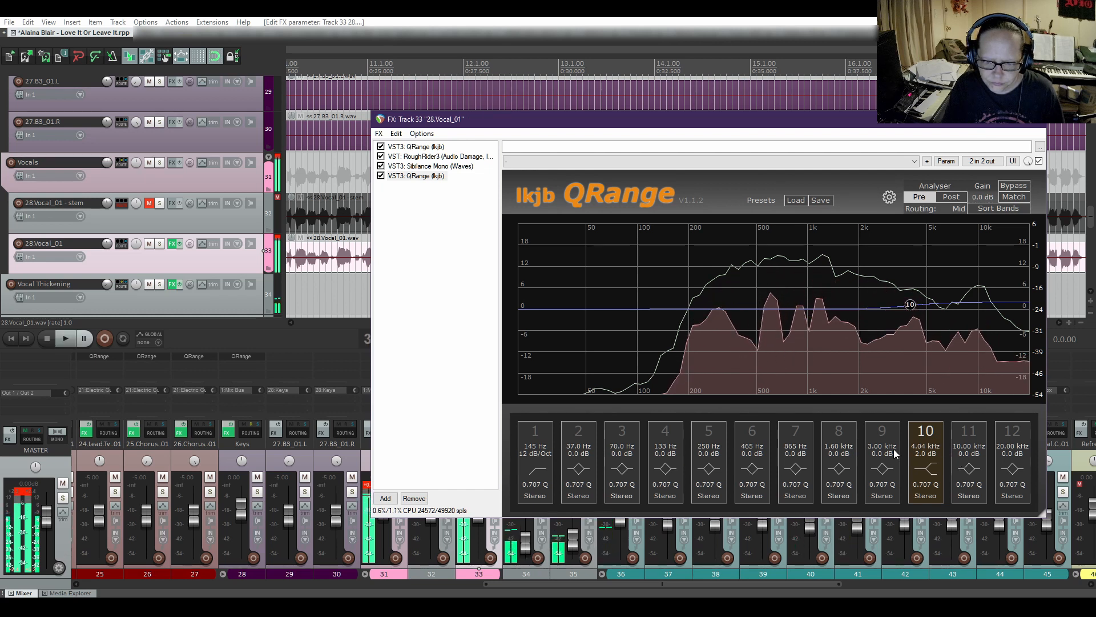
{"action": "key", "text": "space"}
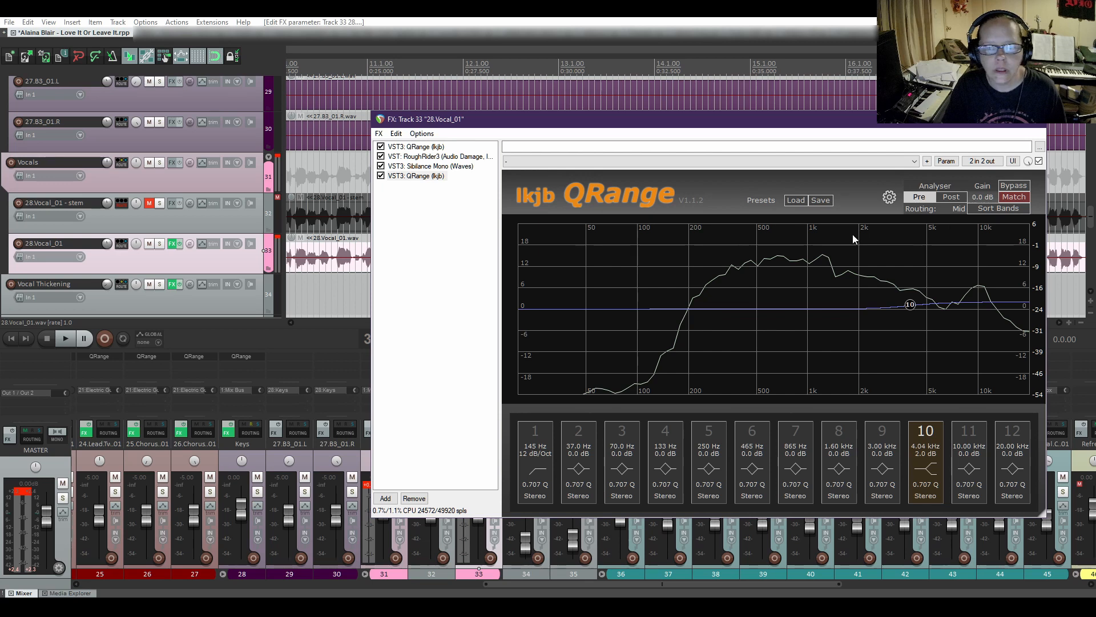
{"action": "left_click", "coordinate": [1026, 123]}
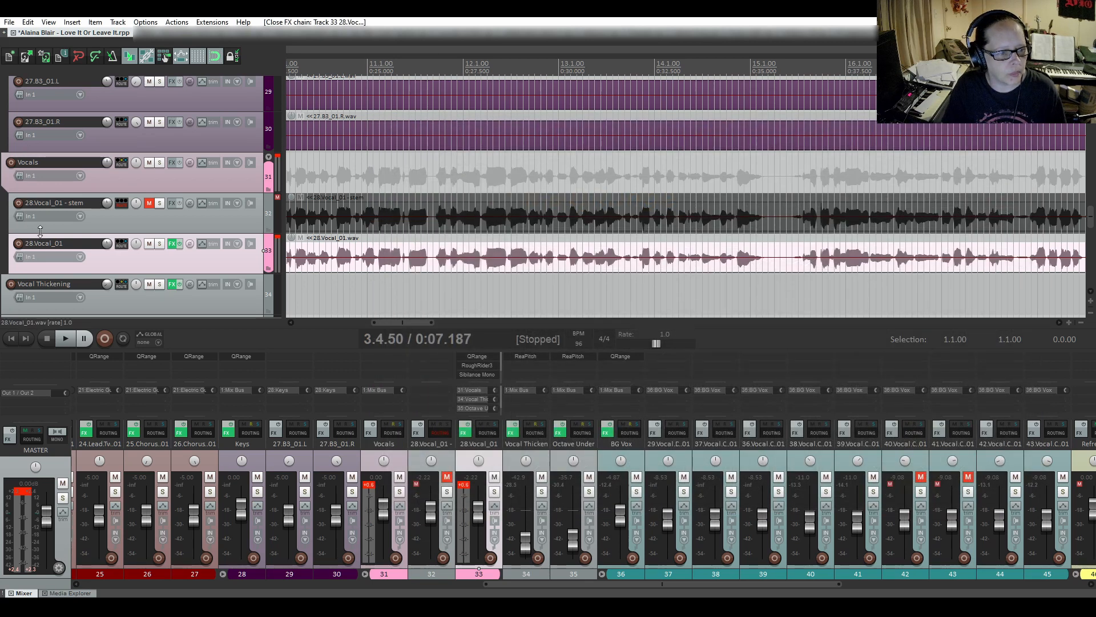
Review the project's tracks from the Mix Bus and drums through to the vocals, and inspect the effects chain on 16.Tambo_01.L.
{"action": "scroll", "coordinate": [40, 230], "scroll_direction": "up", "scroll_amount": 15}
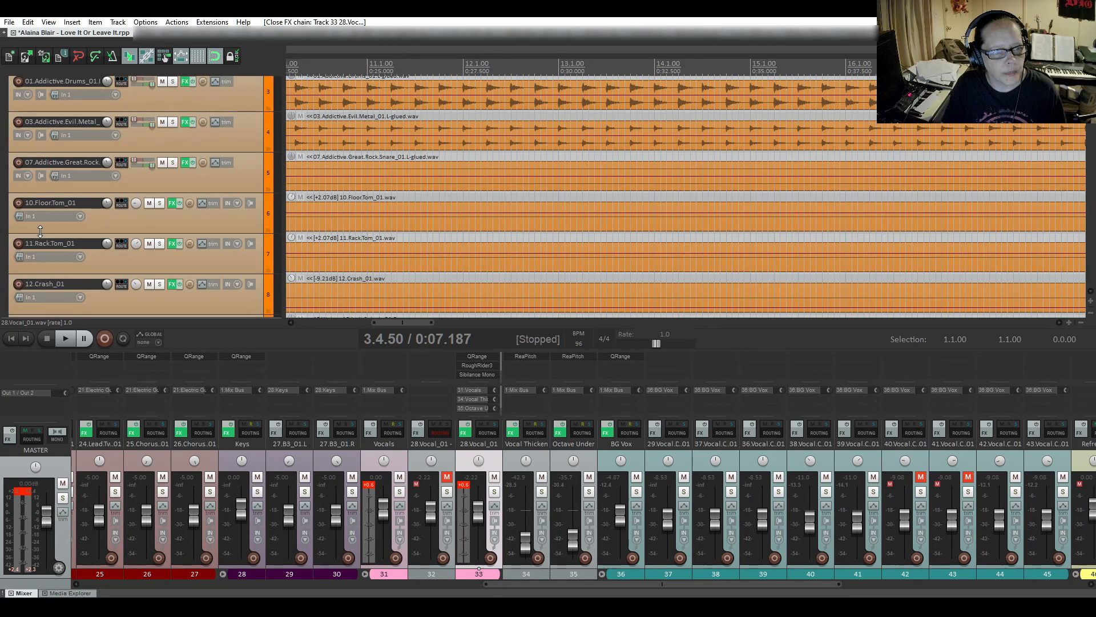
{"action": "scroll", "coordinate": [40, 230], "scroll_direction": "up", "scroll_amount": 2}
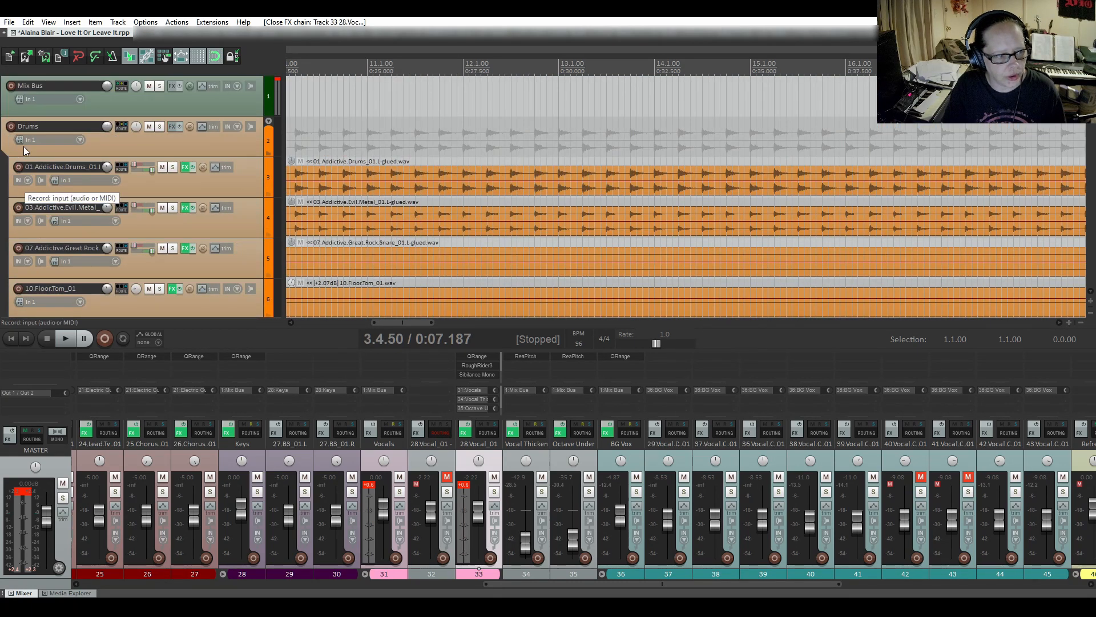
{"action": "scroll", "coordinate": [23, 146], "scroll_direction": "down", "scroll_amount": 7}
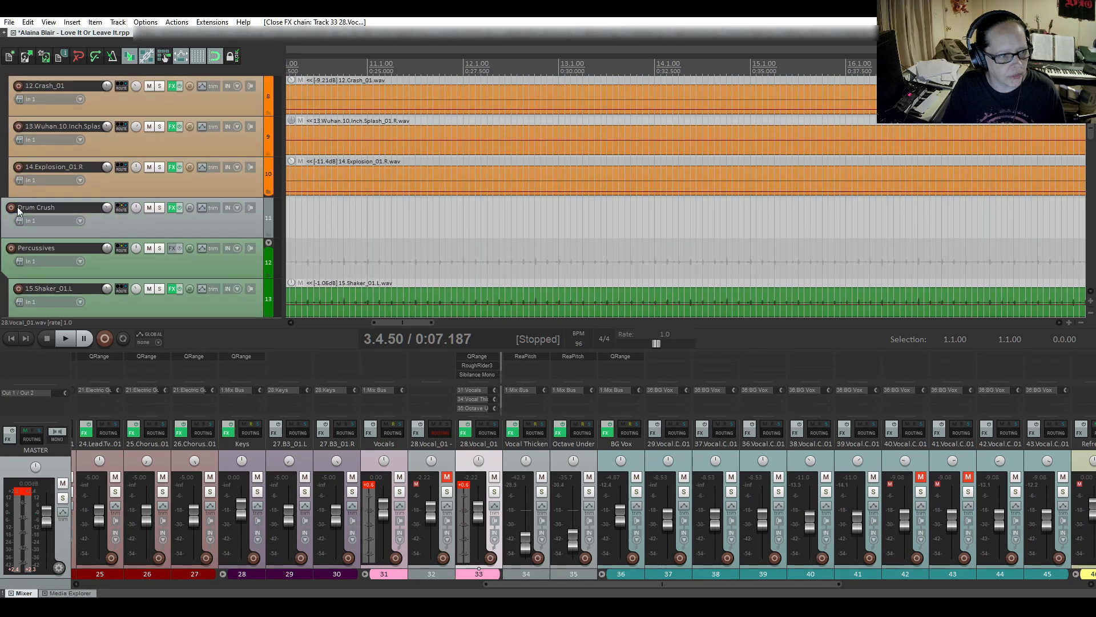
{"action": "scroll", "coordinate": [0, 114], "scroll_direction": "up", "scroll_amount": 4}
{"action": "scroll", "coordinate": [0, 115], "scroll_direction": "up", "scroll_amount": 3}
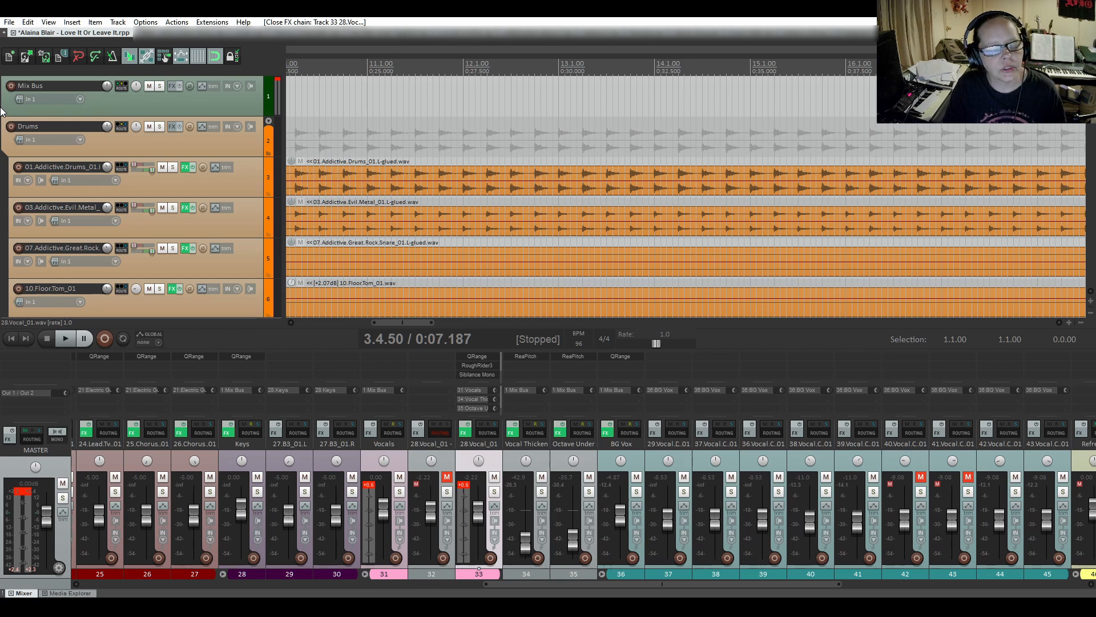
{"action": "scroll", "coordinate": [2, 112], "scroll_direction": "down", "scroll_amount": 5}
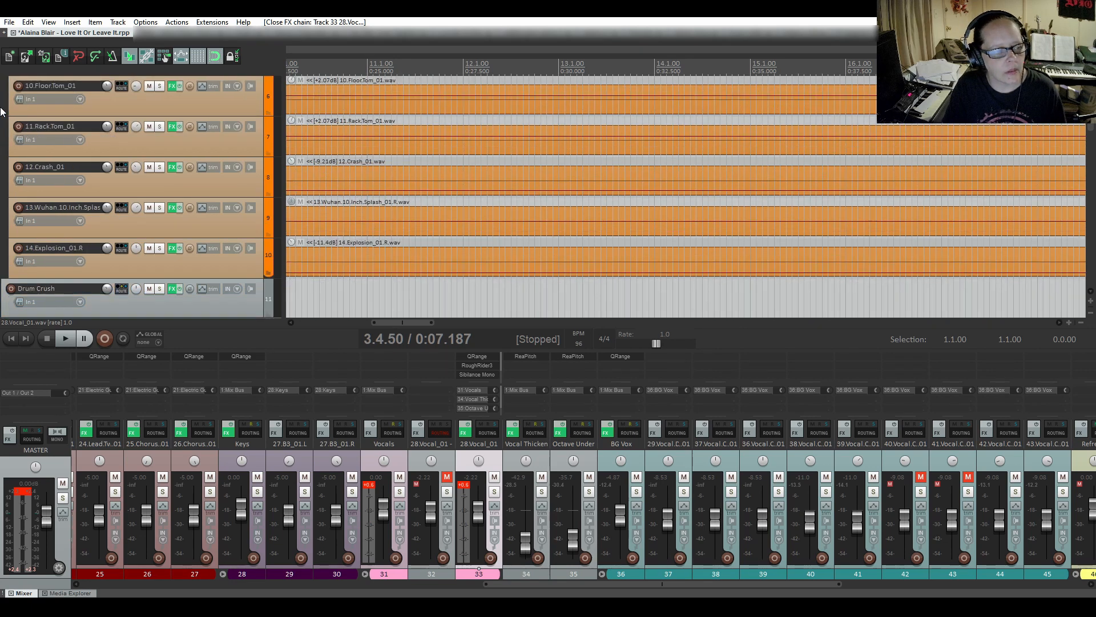
{"action": "scroll", "coordinate": [1, 111], "scroll_direction": "down", "scroll_amount": 2}
{"action": "scroll", "coordinate": [1, 112], "scroll_direction": "down", "scroll_amount": 4}
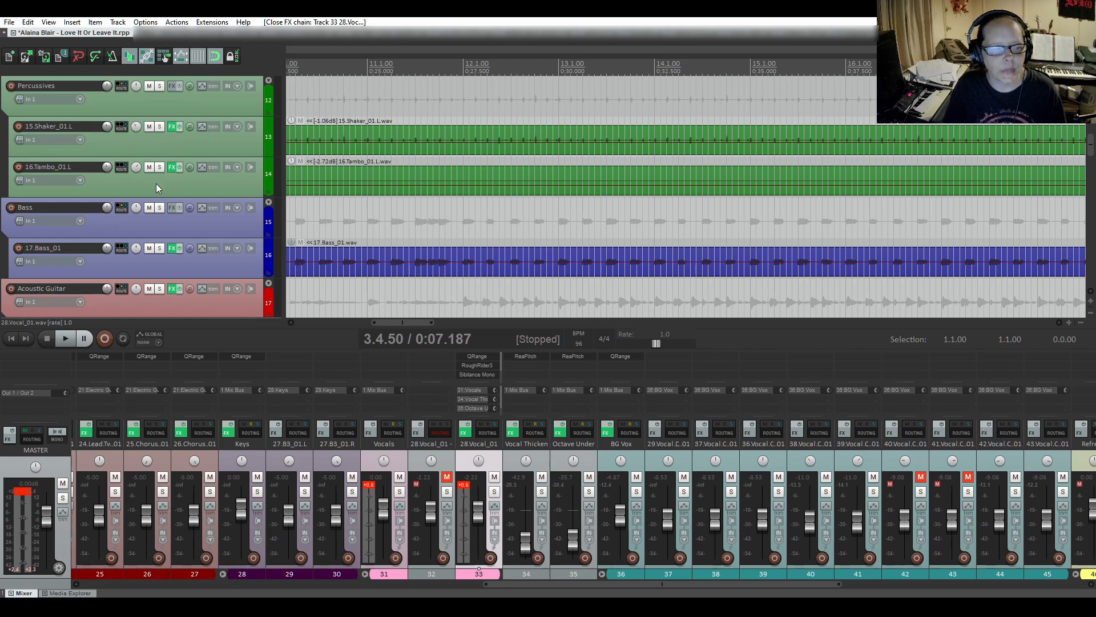
{"action": "left_click", "coordinate": [172, 167]}
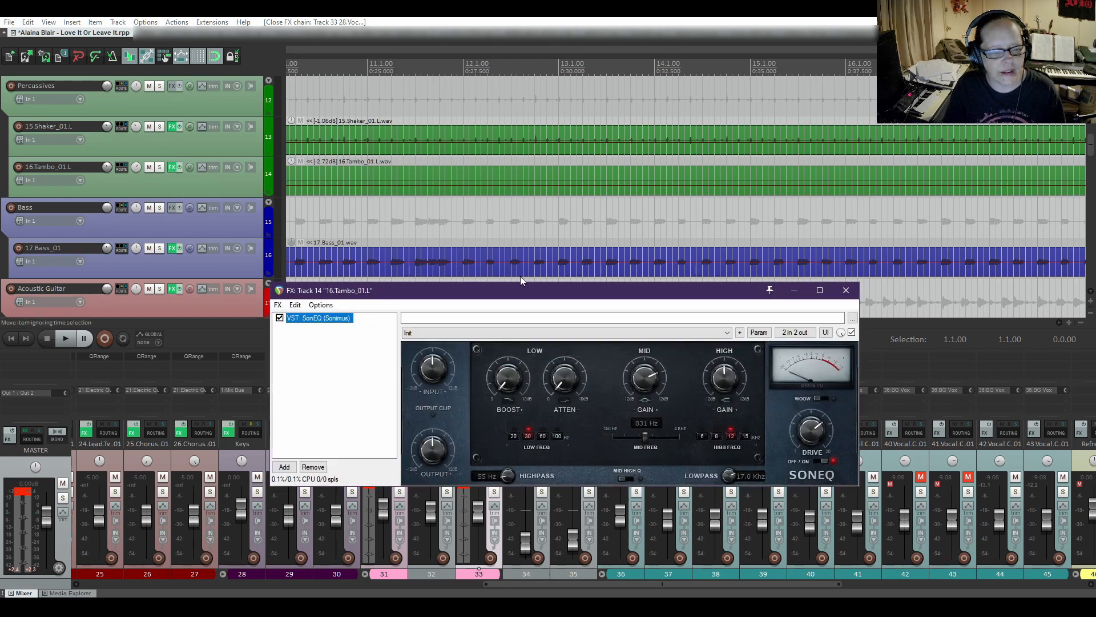
{"action": "left_click", "coordinate": [846, 290]}
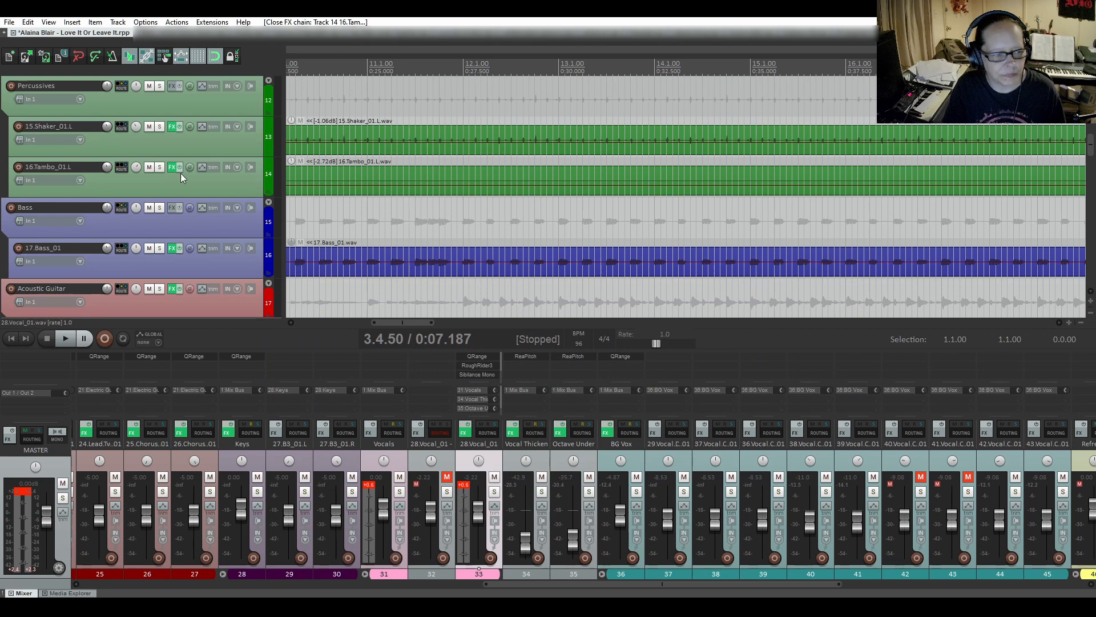
{"action": "scroll", "coordinate": [178, 178], "scroll_direction": "down", "scroll_amount": 1}
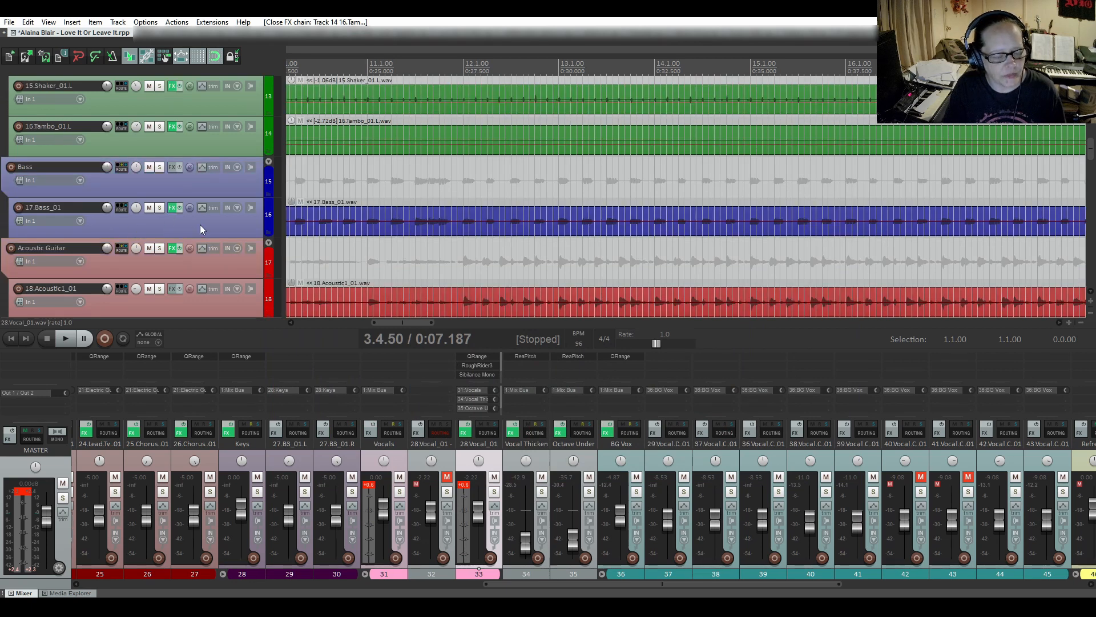
{"action": "scroll", "coordinate": [203, 227], "scroll_direction": "down", "scroll_amount": 10}
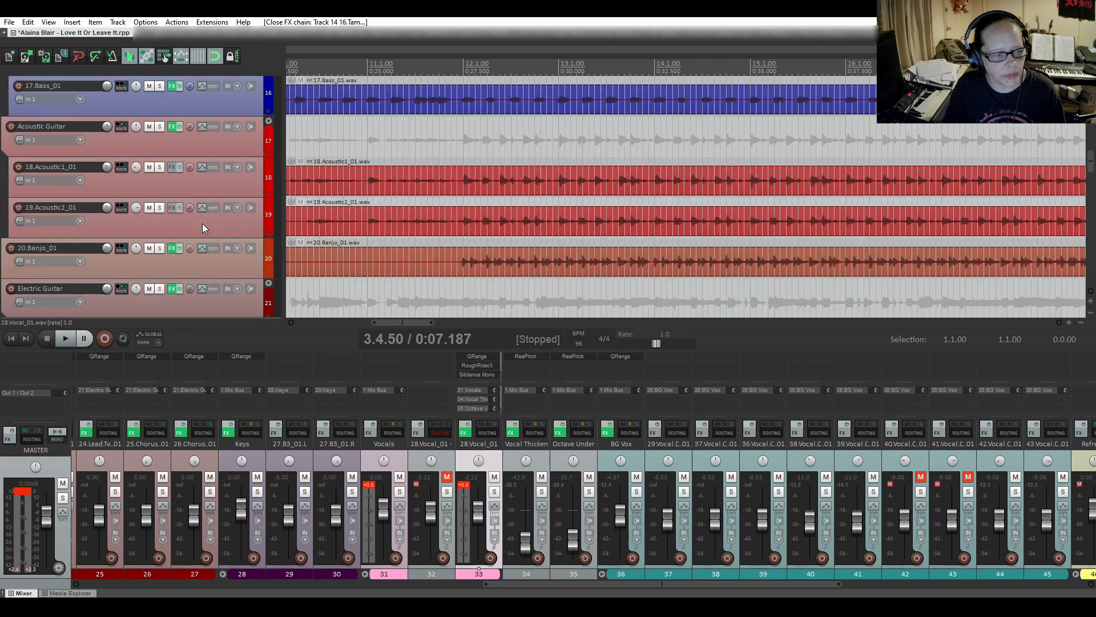
{"action": "scroll", "coordinate": [202, 224], "scroll_direction": "up", "scroll_amount": 10}
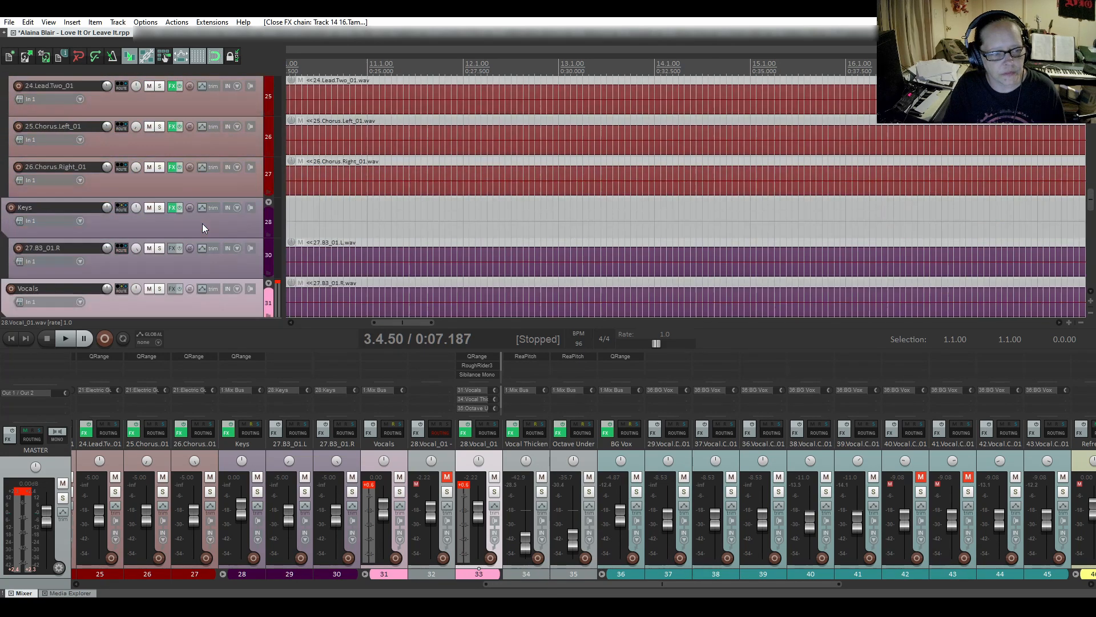
{"action": "scroll", "coordinate": [202, 227], "scroll_direction": "up", "scroll_amount": 12}
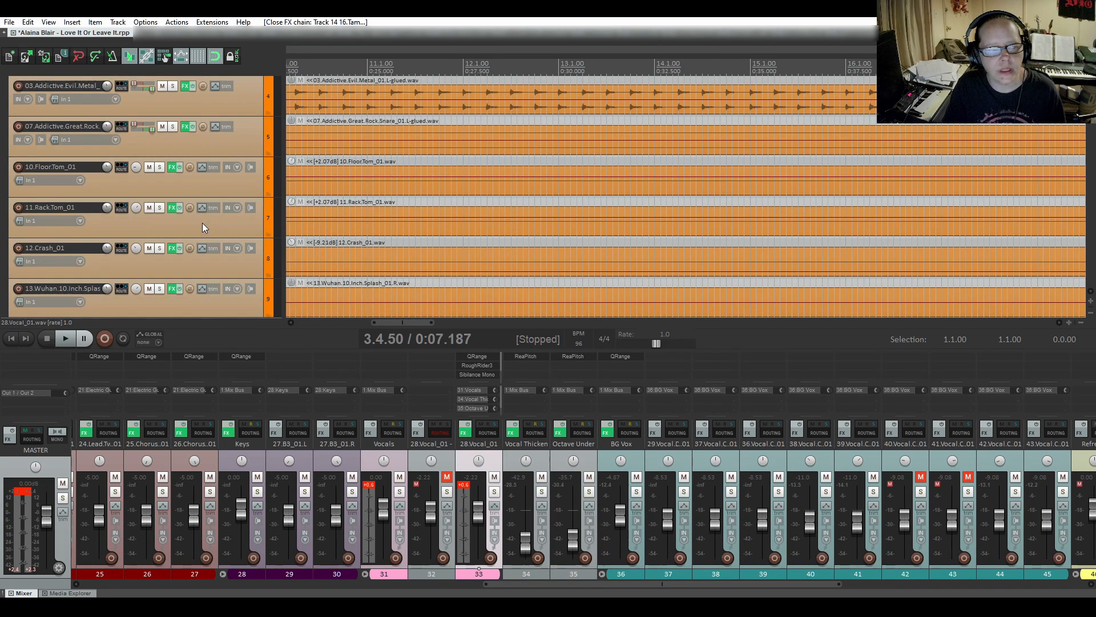